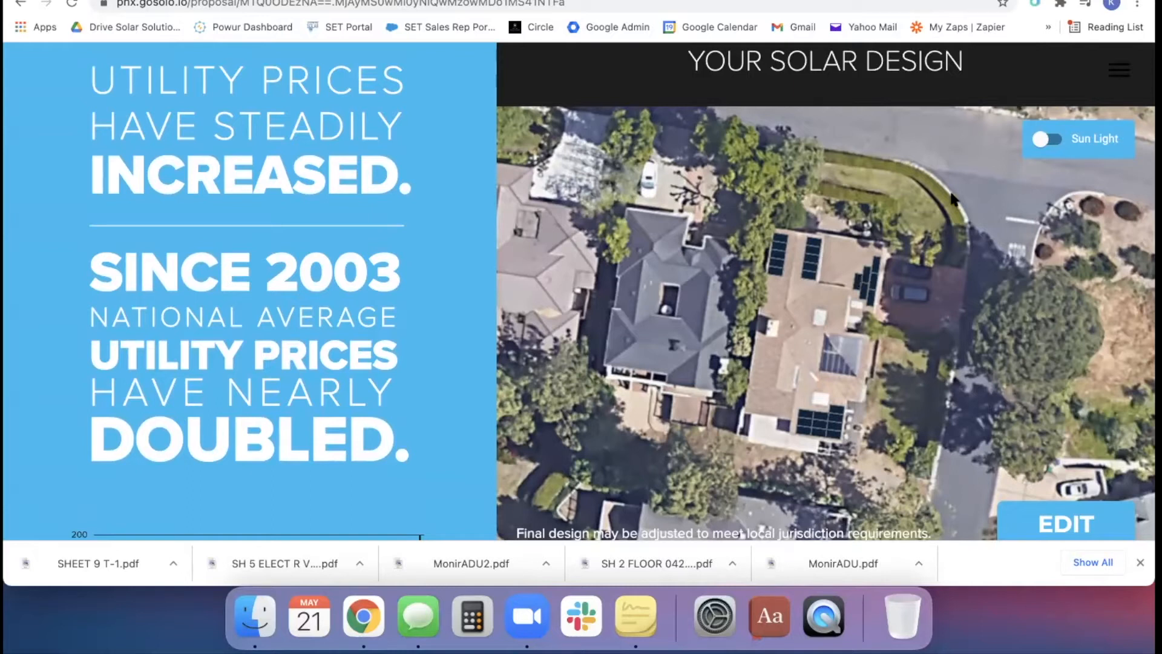
Open the solar design for editing and briefly preview the Sun Light overlay
{"action": "scroll", "coordinate": [951, 198], "scroll_direction": "up", "scroll_amount": 2}
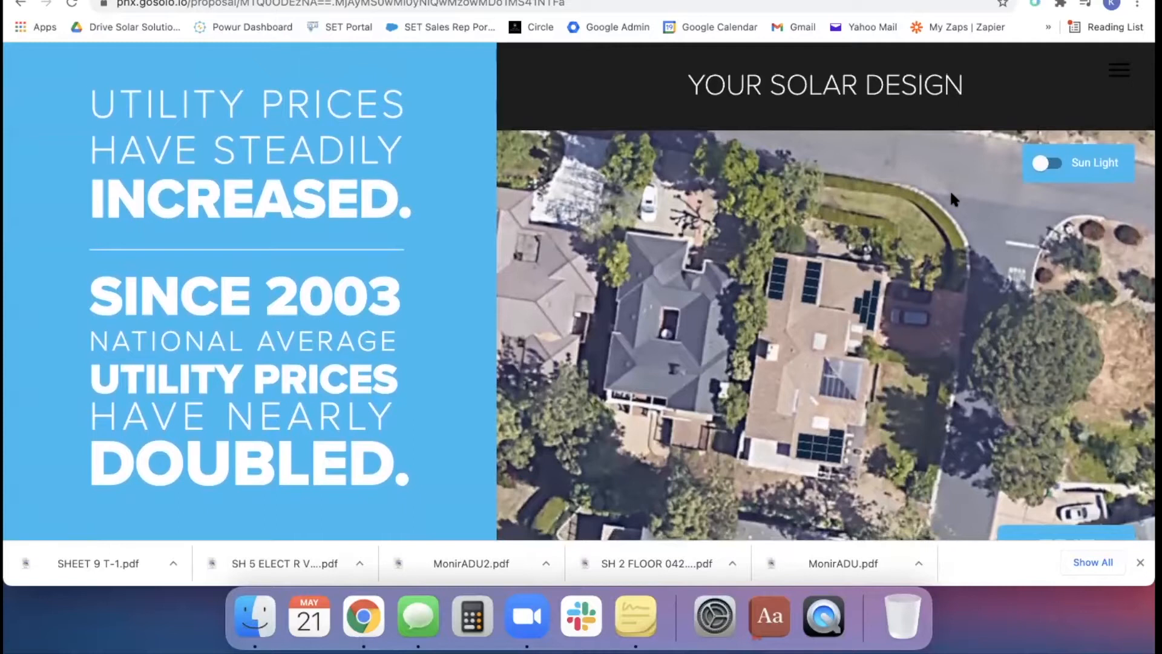
{"action": "scroll", "coordinate": [951, 194], "scroll_direction": "down", "scroll_amount": 2}
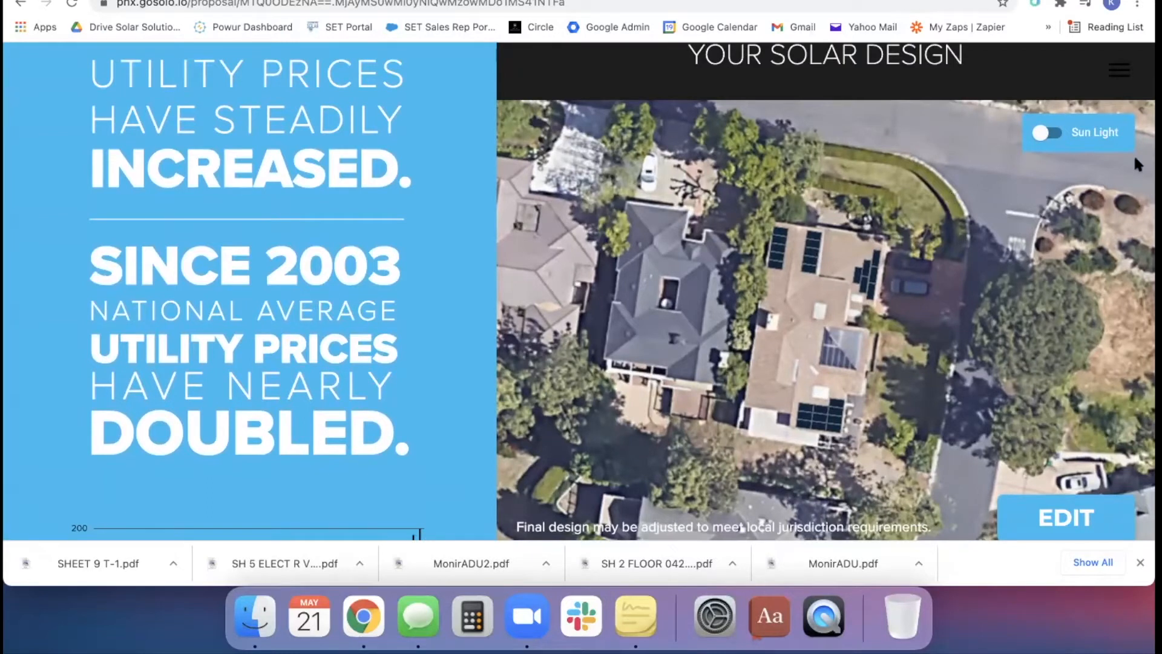
{"action": "scroll", "coordinate": [928, 269], "scroll_direction": "down", "scroll_amount": 1}
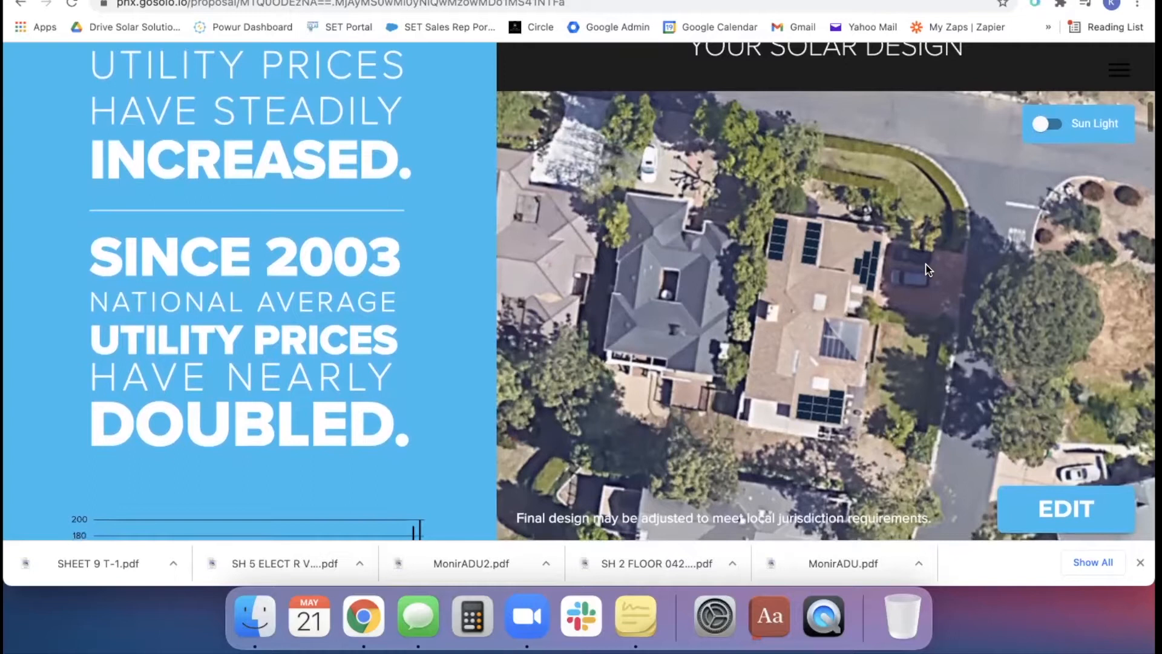
{"action": "scroll", "coordinate": [928, 269], "scroll_direction": "up", "scroll_amount": 1}
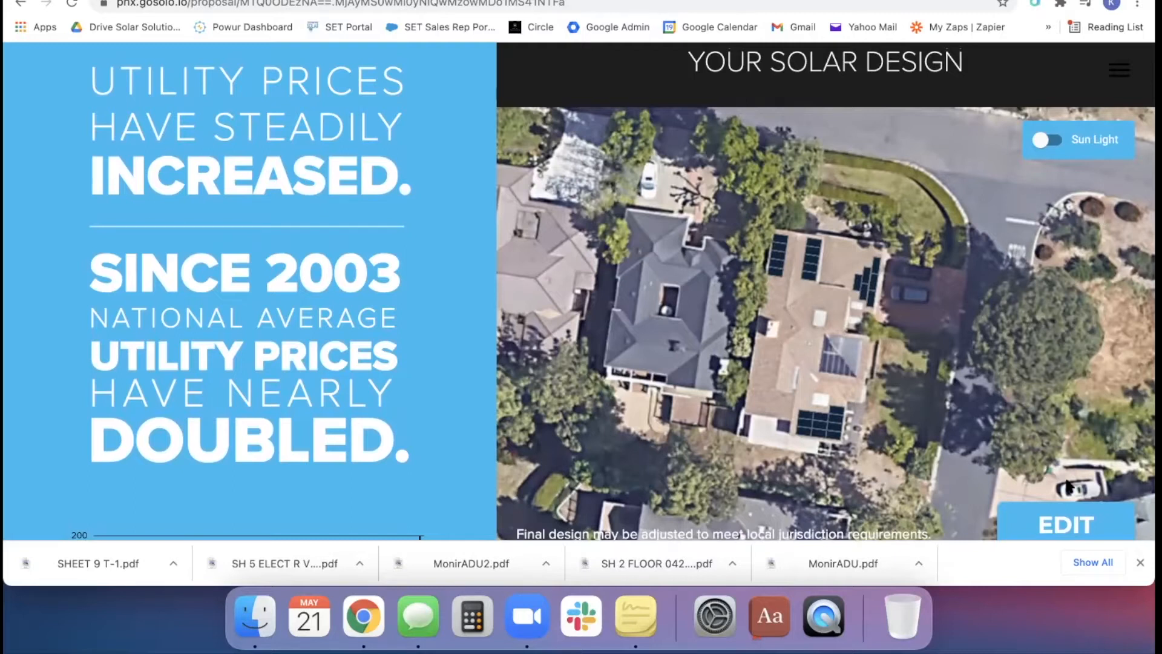
{"action": "left_click", "coordinate": [1054, 526]}
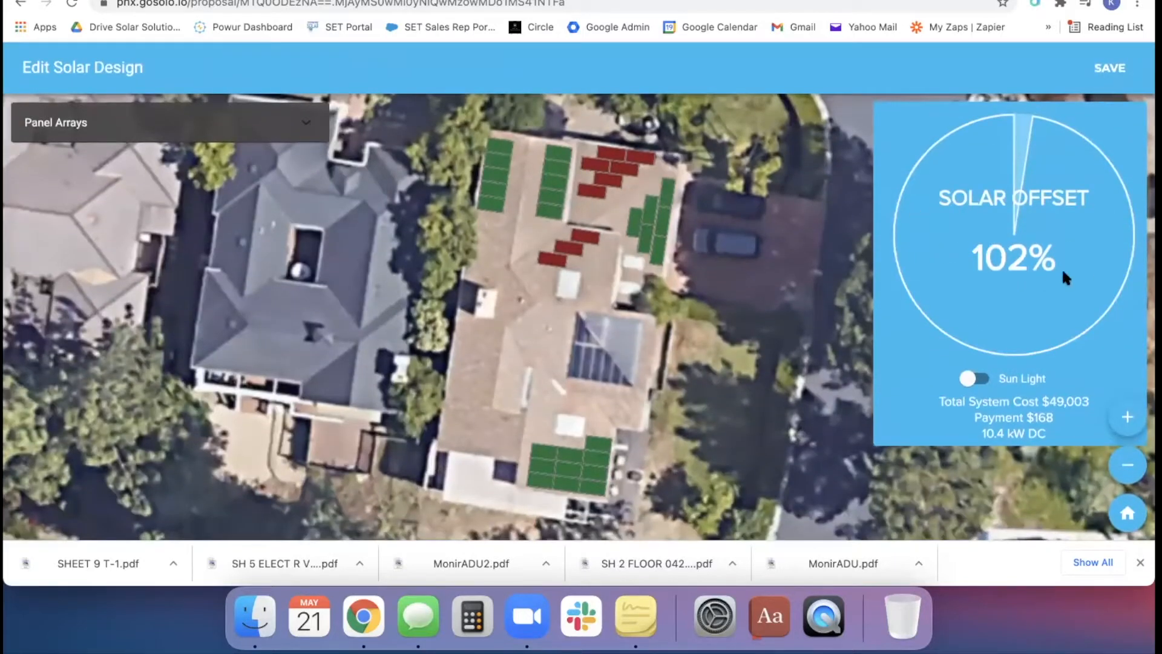
{"action": "left_click", "coordinate": [972, 376]}
{"action": "left_click", "coordinate": [974, 378]}
Enable the four panels in the two uppermost rows of the inactive array at the roof's upper end
{"action": "left_click", "coordinate": [613, 156]}
{"action": "left_click", "coordinate": [639, 158]}
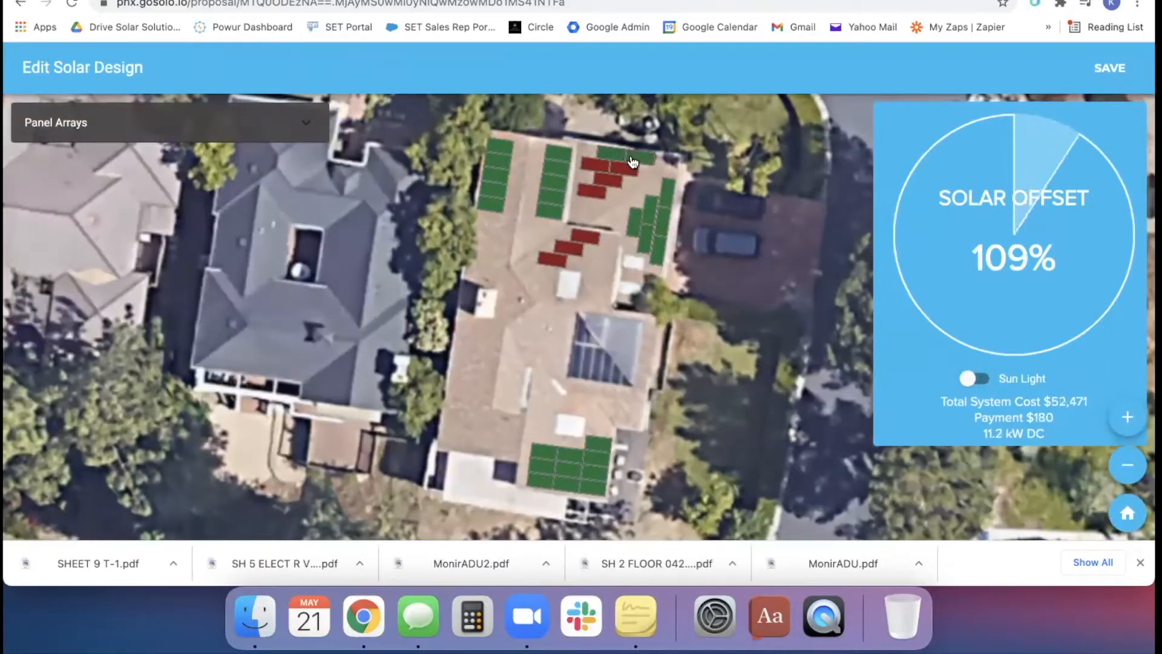
{"action": "left_click", "coordinate": [618, 171]}
{"action": "left_click", "coordinate": [596, 166]}
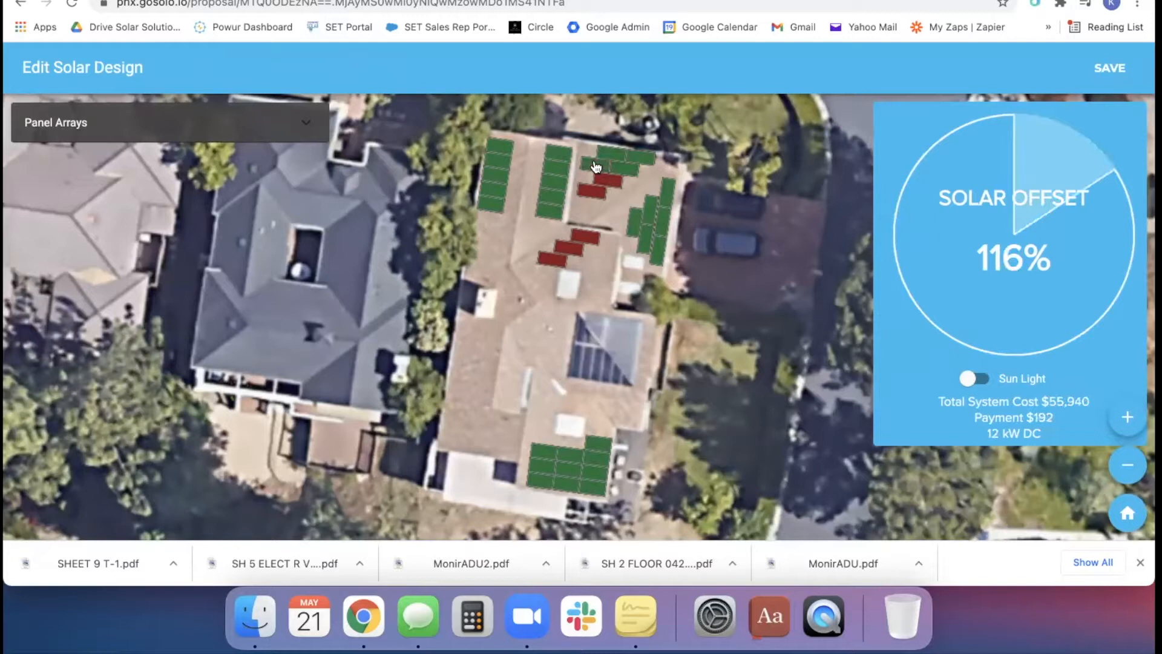
Disable the four panels just added in the two uppermost rows of that array
{"action": "left_click", "coordinate": [596, 166]}
{"action": "left_click", "coordinate": [615, 156]}
{"action": "left_click", "coordinate": [637, 160]}
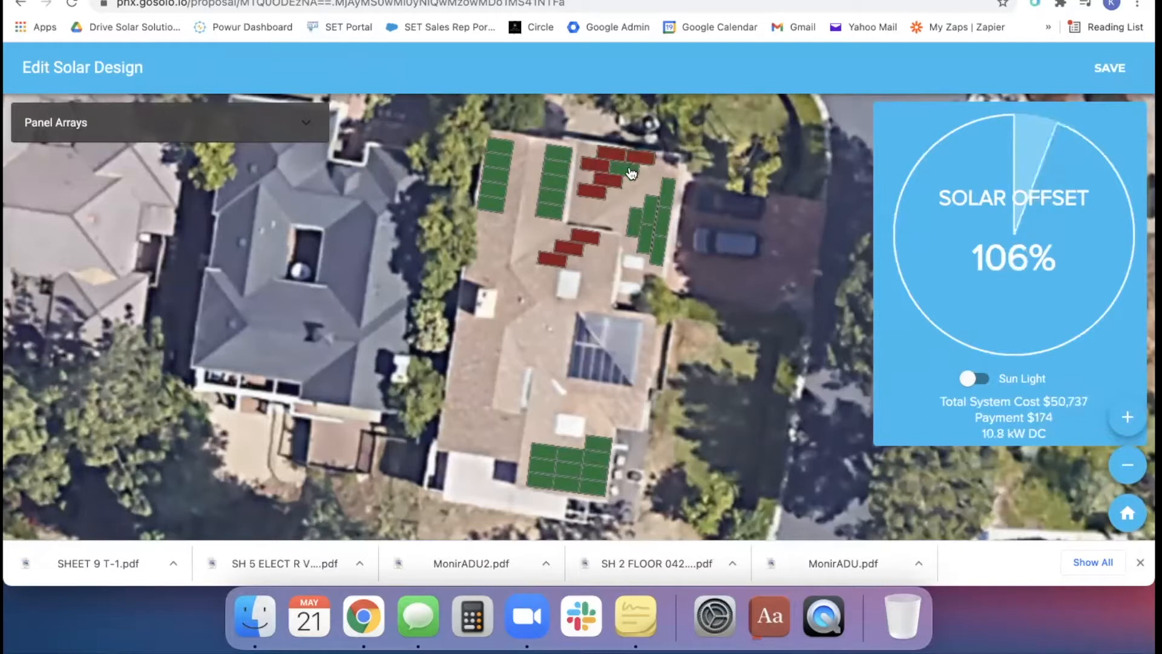
{"action": "left_click", "coordinate": [629, 173]}
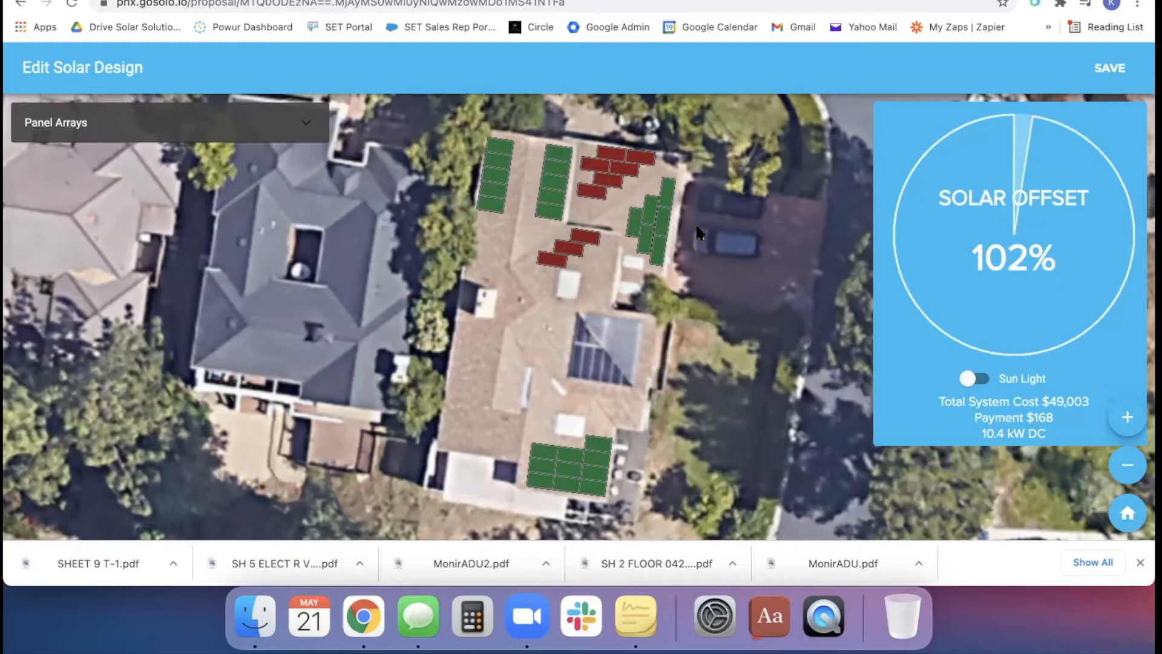
Disable all six panels of the roof array beside the driveway
{"action": "left_click", "coordinate": [668, 193]}
{"action": "left_click", "coordinate": [664, 222]}
{"action": "left_click", "coordinate": [659, 251]}
{"action": "left_click", "coordinate": [646, 246]}
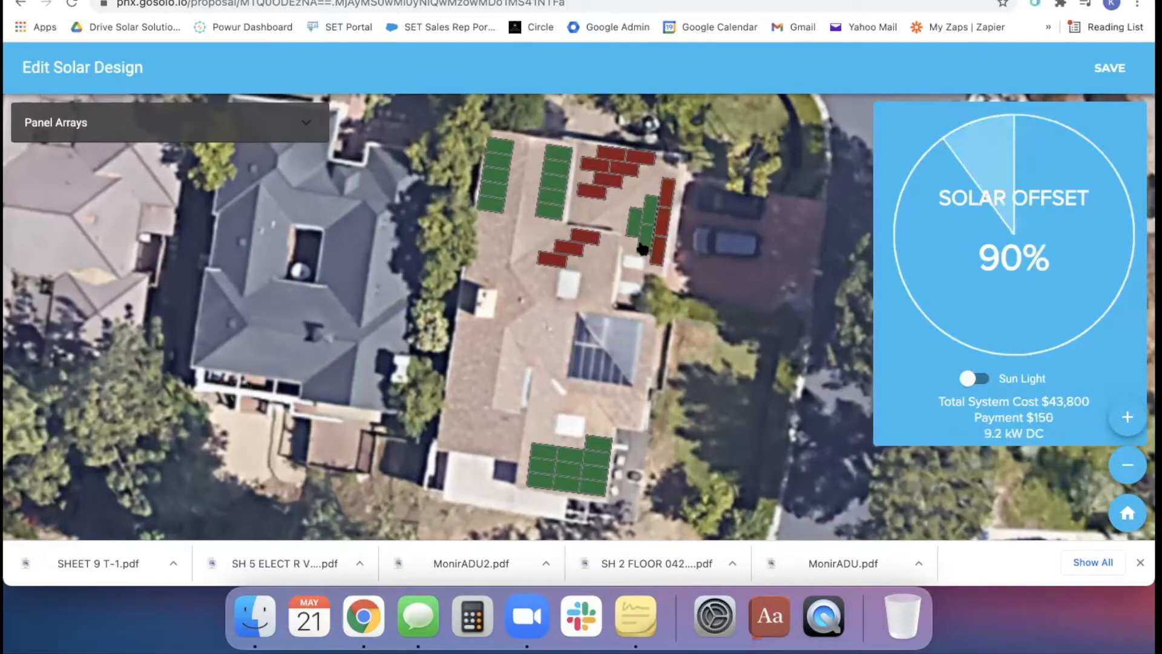
{"action": "left_click", "coordinate": [635, 234]}
{"action": "left_click", "coordinate": [648, 215]}
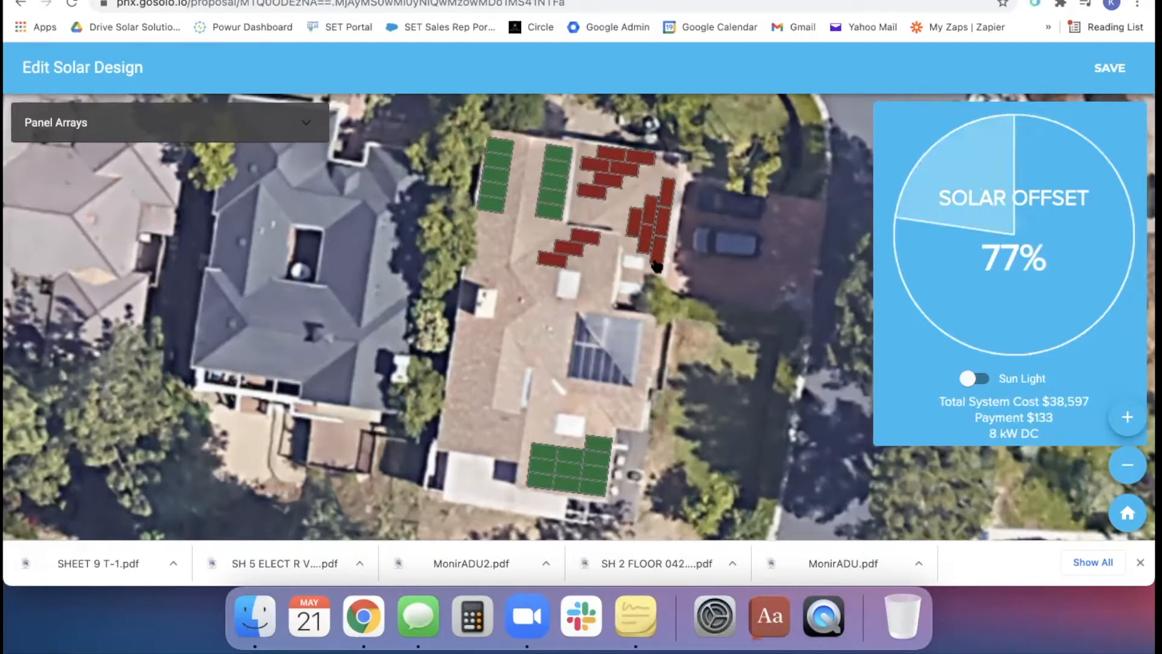
Enable all six panels of the array beside the driveway again and save the solar design
{"action": "left_click", "coordinate": [636, 223]}
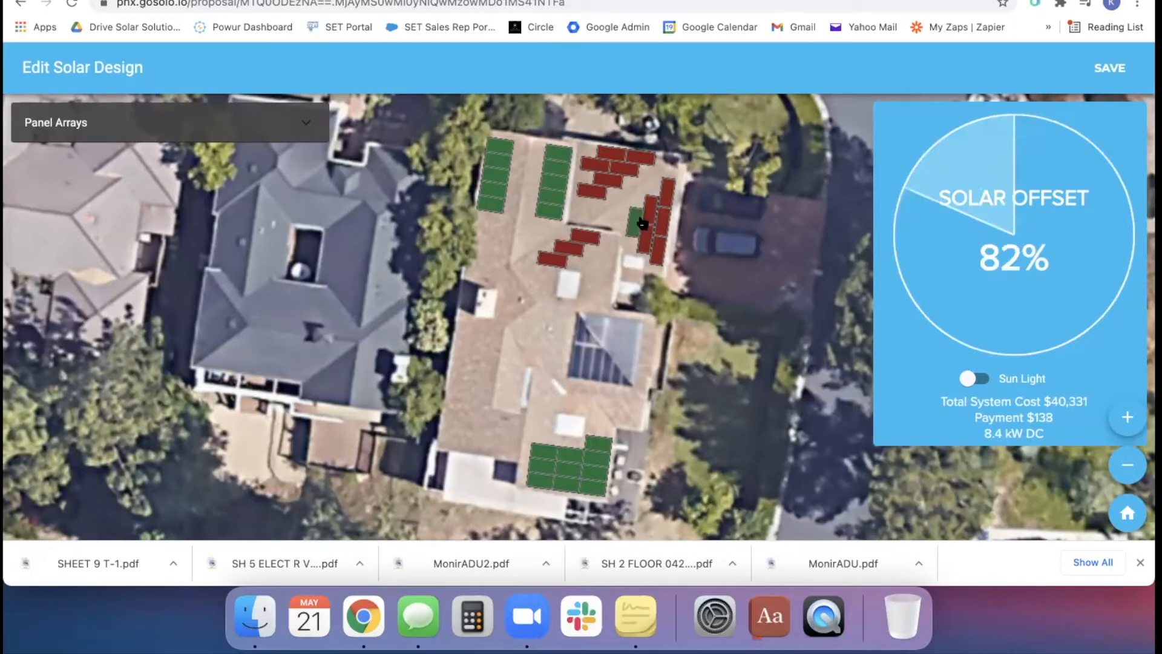
{"action": "left_click", "coordinate": [649, 215]}
{"action": "left_click", "coordinate": [668, 192]}
{"action": "left_click", "coordinate": [663, 221]}
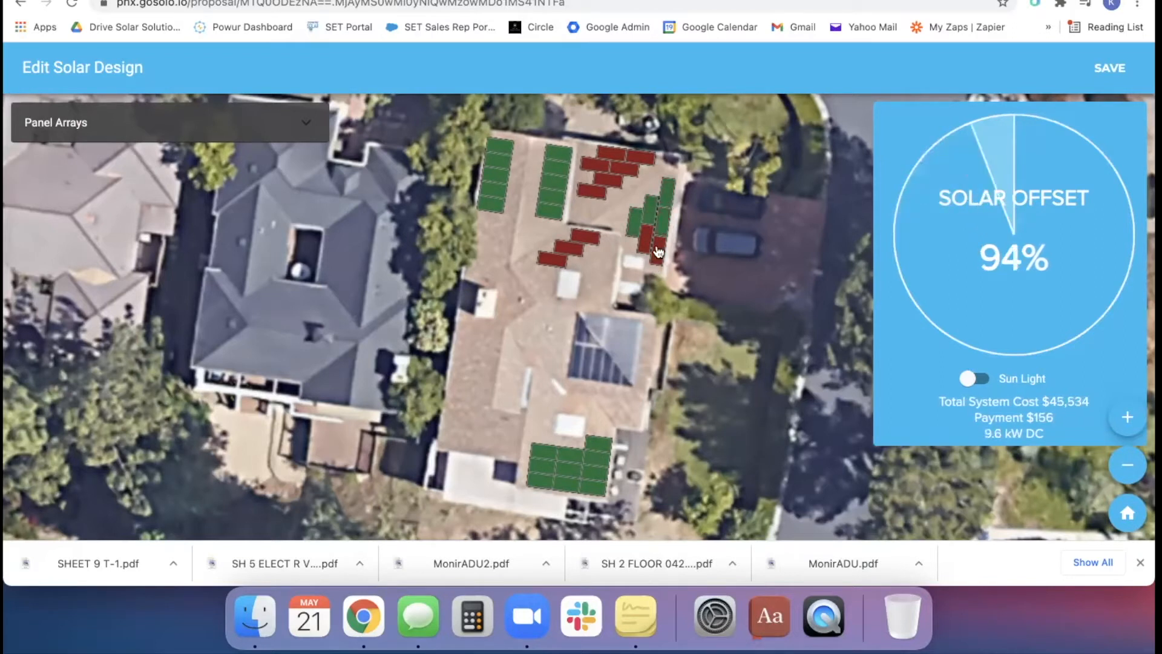
{"action": "left_click", "coordinate": [658, 248]}
{"action": "left_click", "coordinate": [647, 241]}
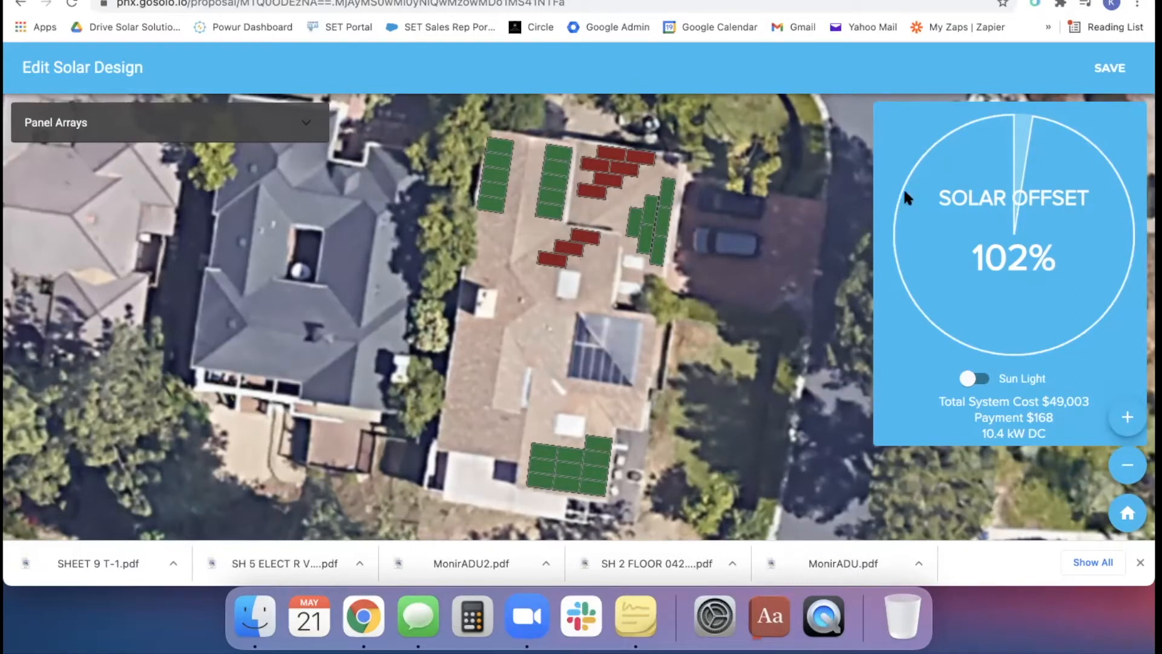
{"action": "left_click", "coordinate": [1130, 75]}
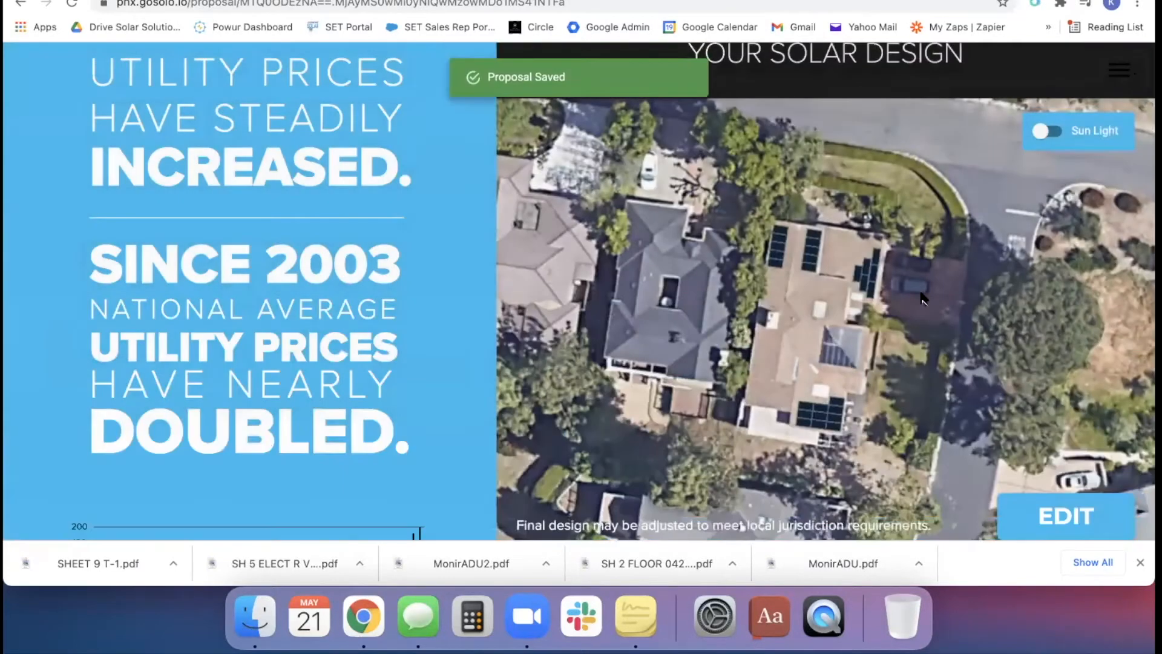
Review the PV system data behind the estimated yearly production, including shade, sun hours, monthly production and current consumption, and close it
{"action": "scroll", "coordinate": [923, 298], "scroll_direction": "down", "scroll_amount": 1}
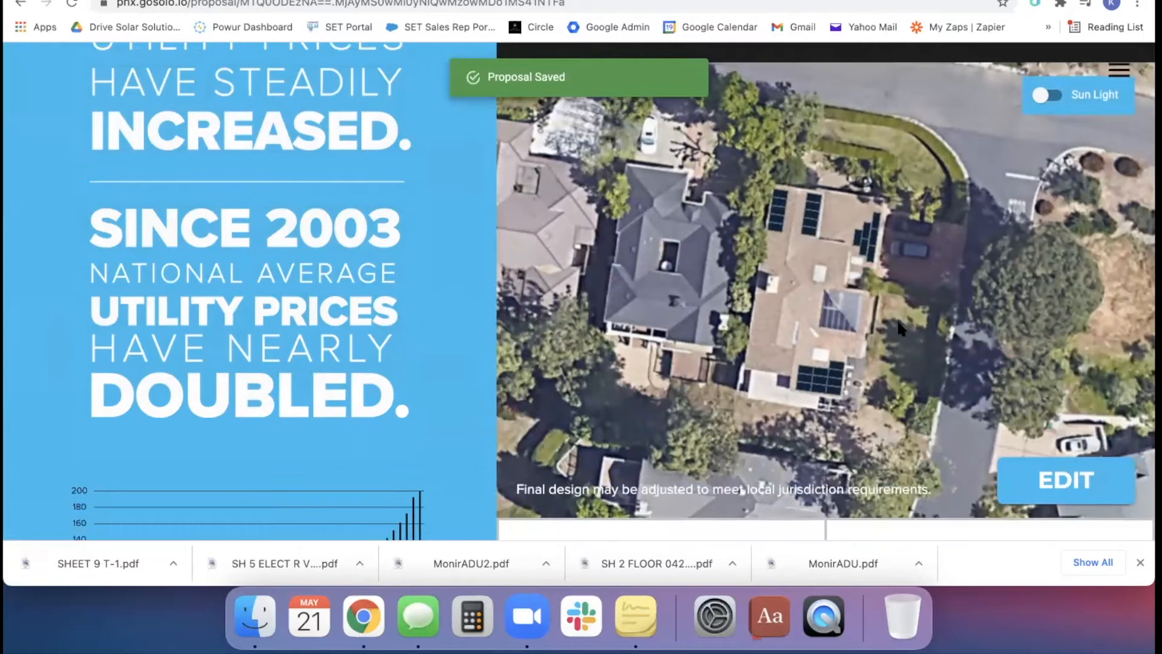
{"action": "scroll", "coordinate": [897, 320], "scroll_direction": "down", "scroll_amount": 5}
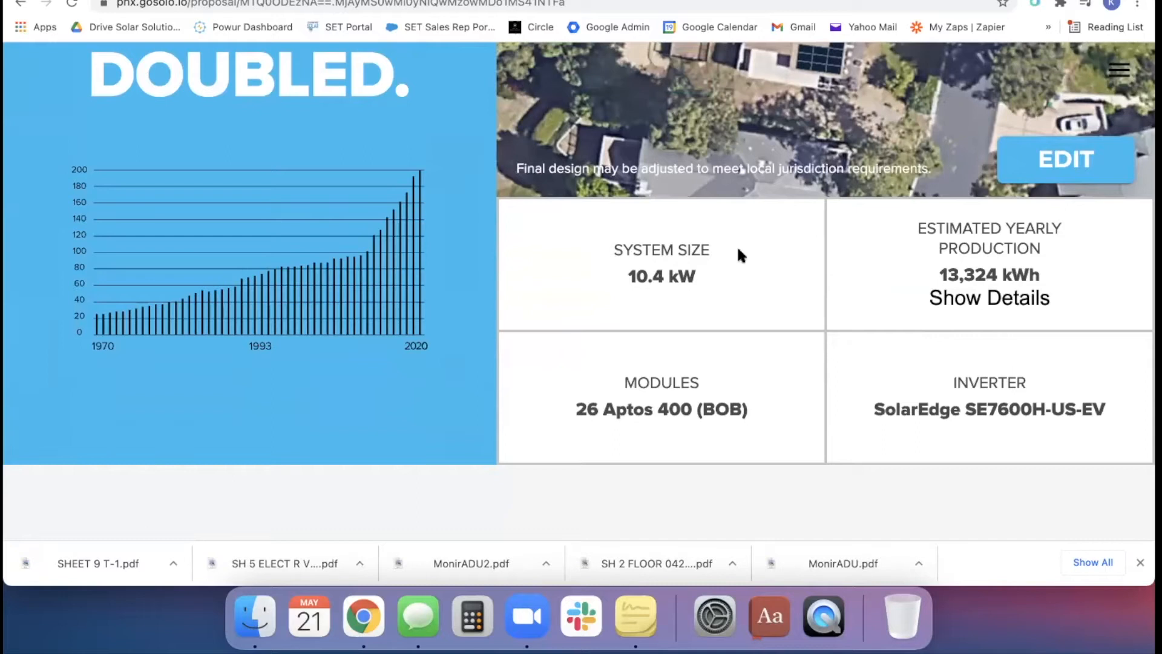
{"action": "left_click", "coordinate": [991, 306]}
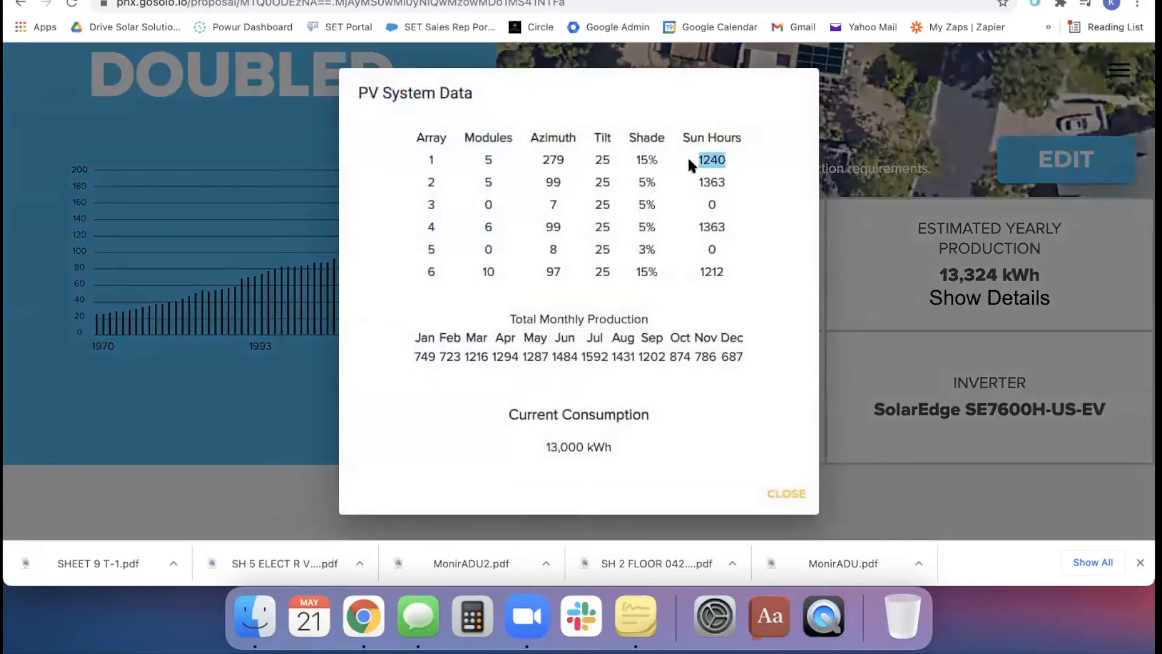
{"action": "left_click_drag", "start_coordinate": [503, 315], "coordinate": [669, 316]}
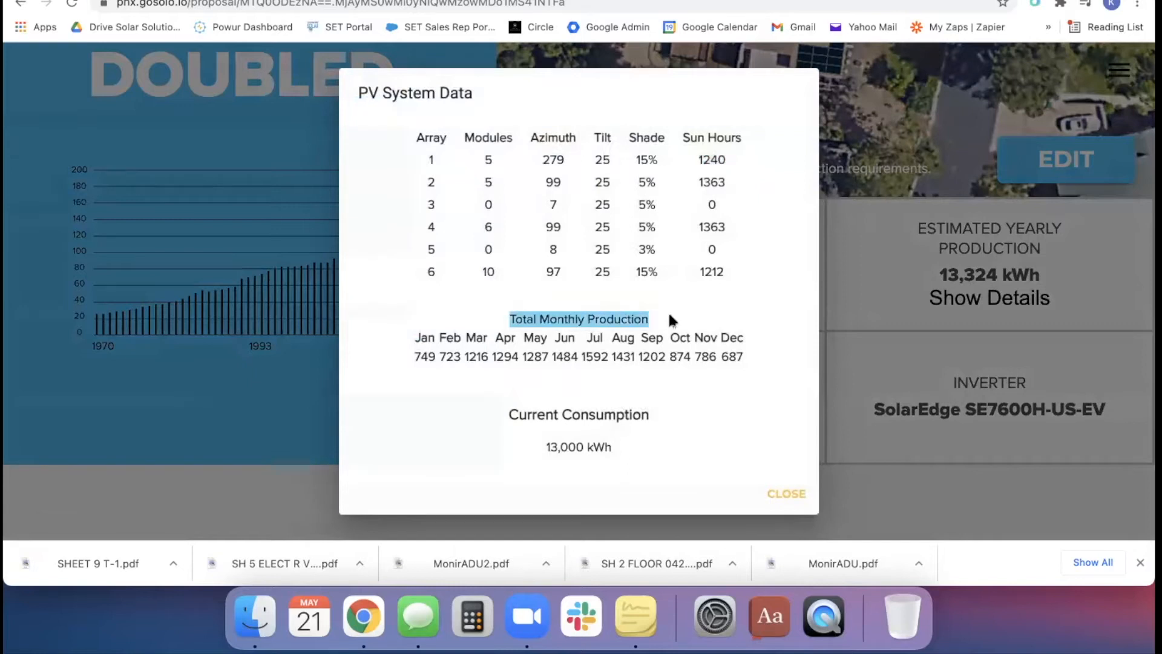
{"action": "left_click_drag", "start_coordinate": [506, 414], "coordinate": [647, 448]}
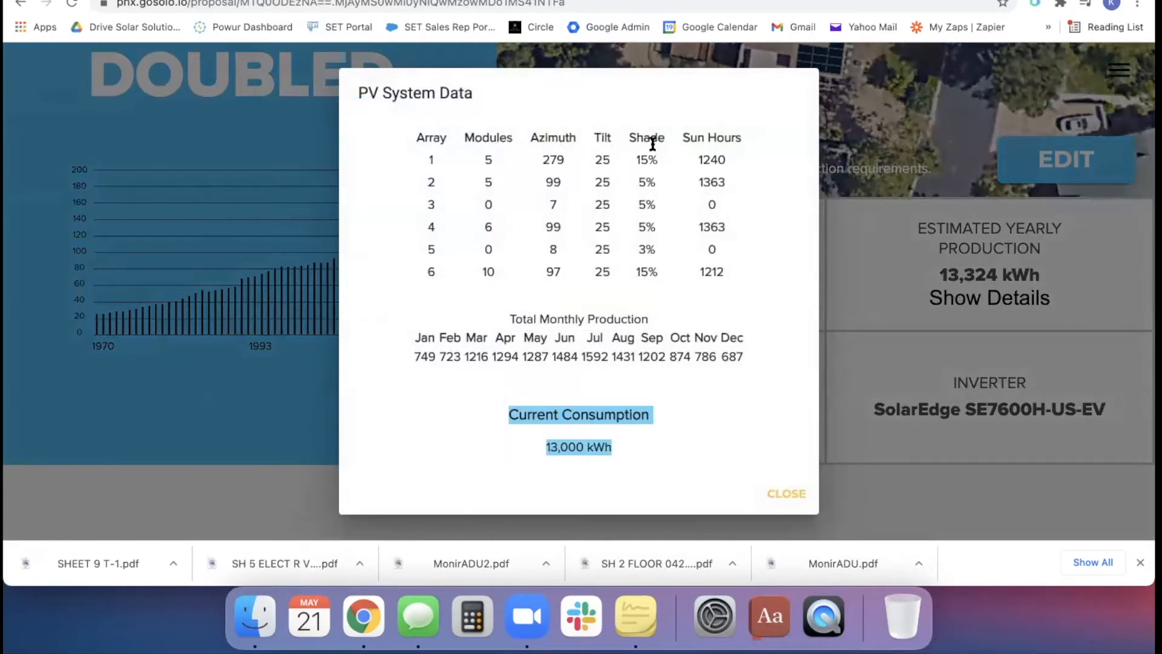
{"action": "left_click_drag", "start_coordinate": [740, 158], "coordinate": [642, 158]}
{"action": "left_click", "coordinate": [778, 490]}
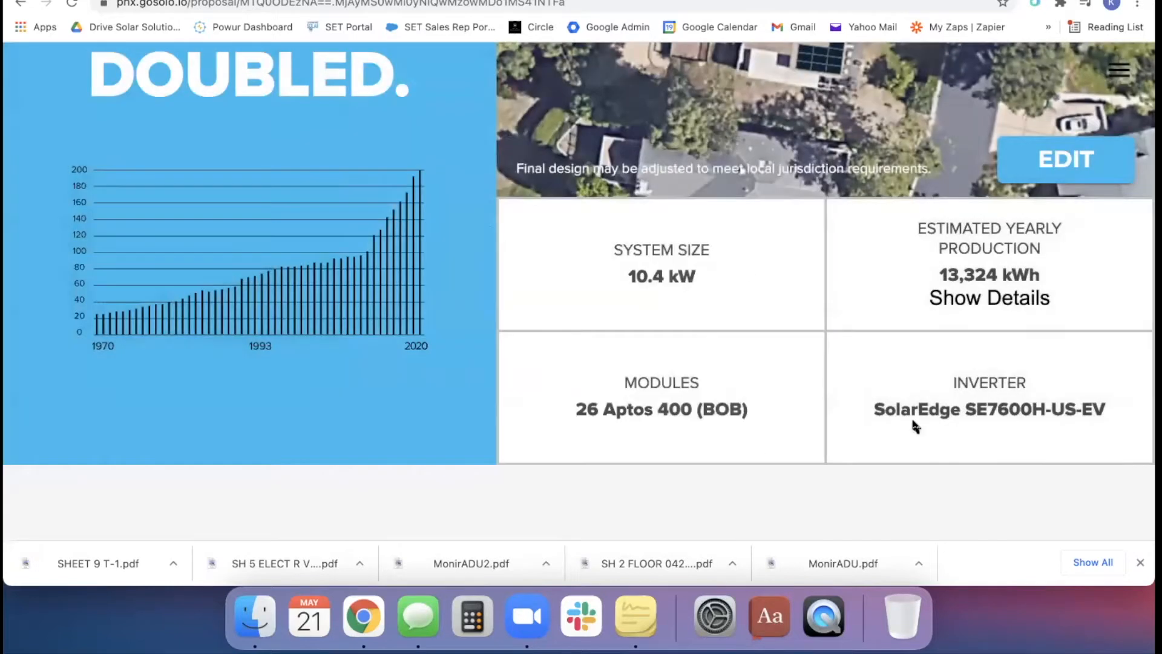
Review the system size, modules and inverter summary, and open the proposal's Equipment settings
{"action": "scroll", "coordinate": [913, 421], "scroll_direction": "down", "scroll_amount": 1}
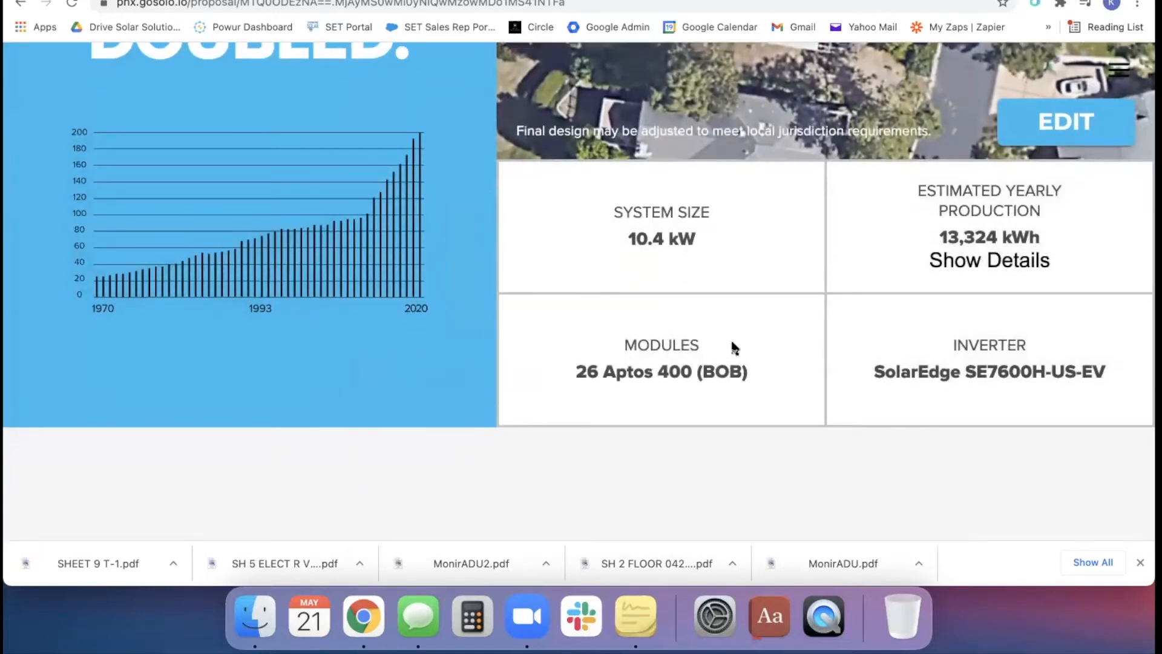
{"action": "scroll", "coordinate": [652, 370], "scroll_direction": "up", "scroll_amount": 3}
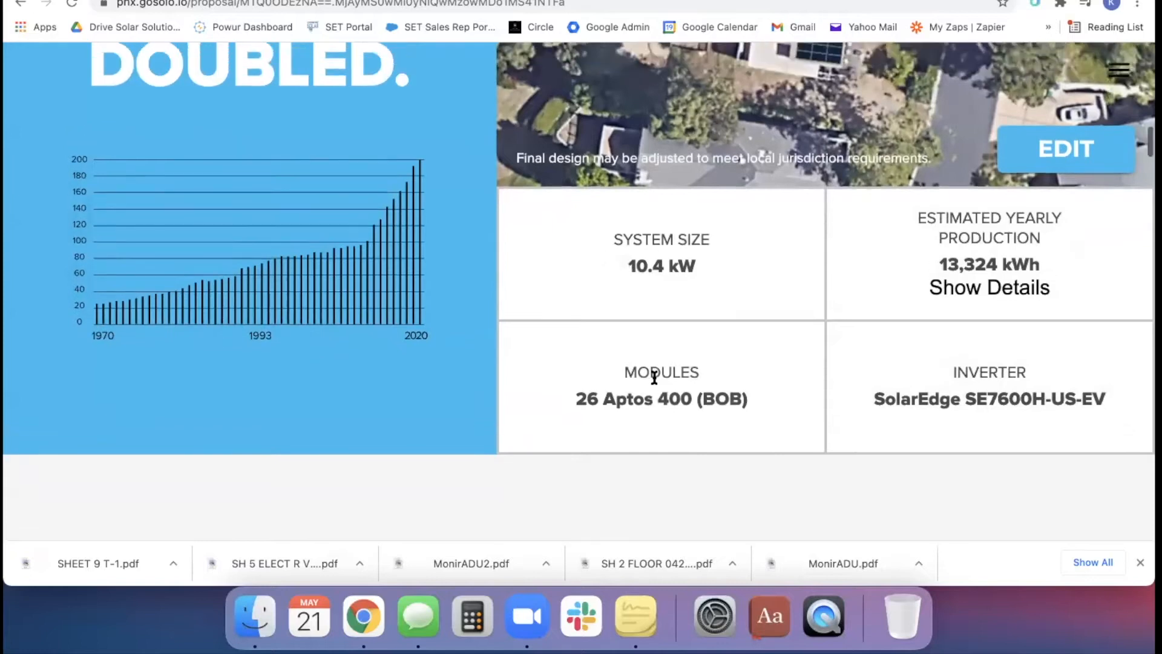
{"action": "scroll", "coordinate": [654, 376], "scroll_direction": "down", "scroll_amount": 2}
{"action": "scroll", "coordinate": [655, 376], "scroll_direction": "down", "scroll_amount": 1}
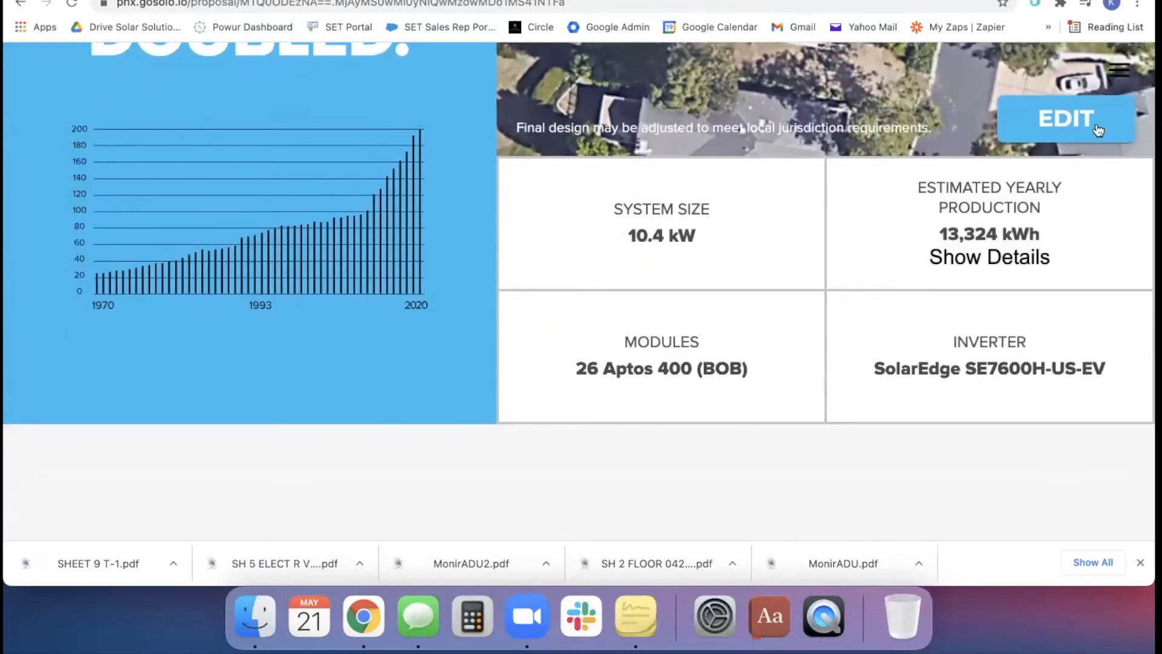
{"action": "left_click", "coordinate": [1119, 73]}
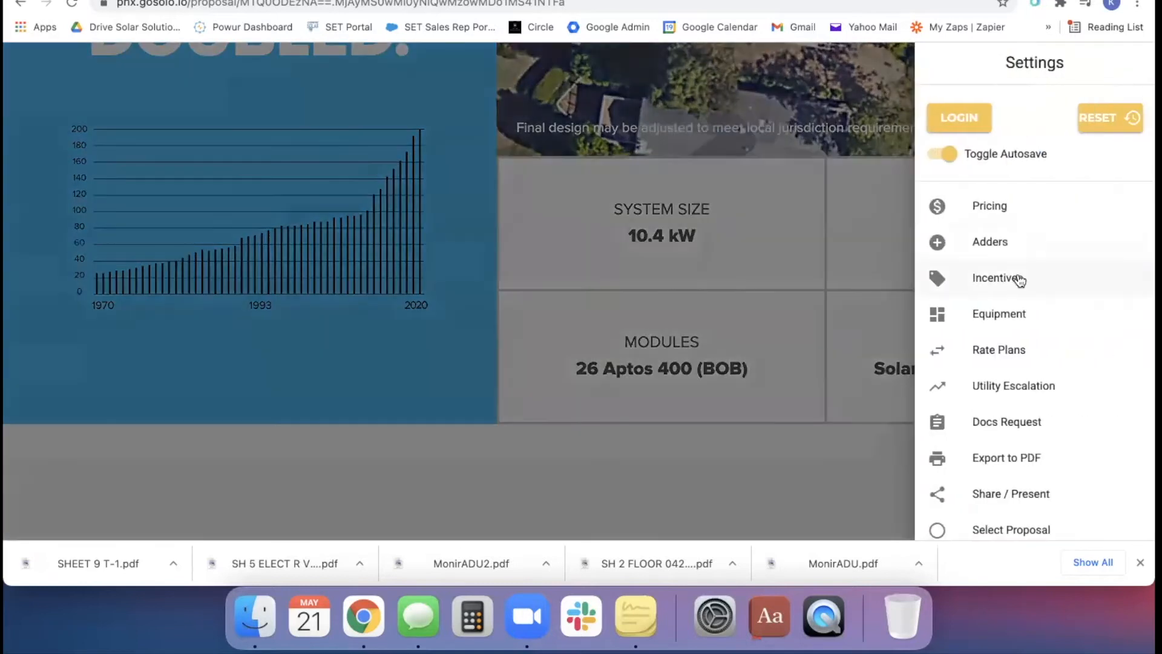
{"action": "left_click", "coordinate": [1017, 317]}
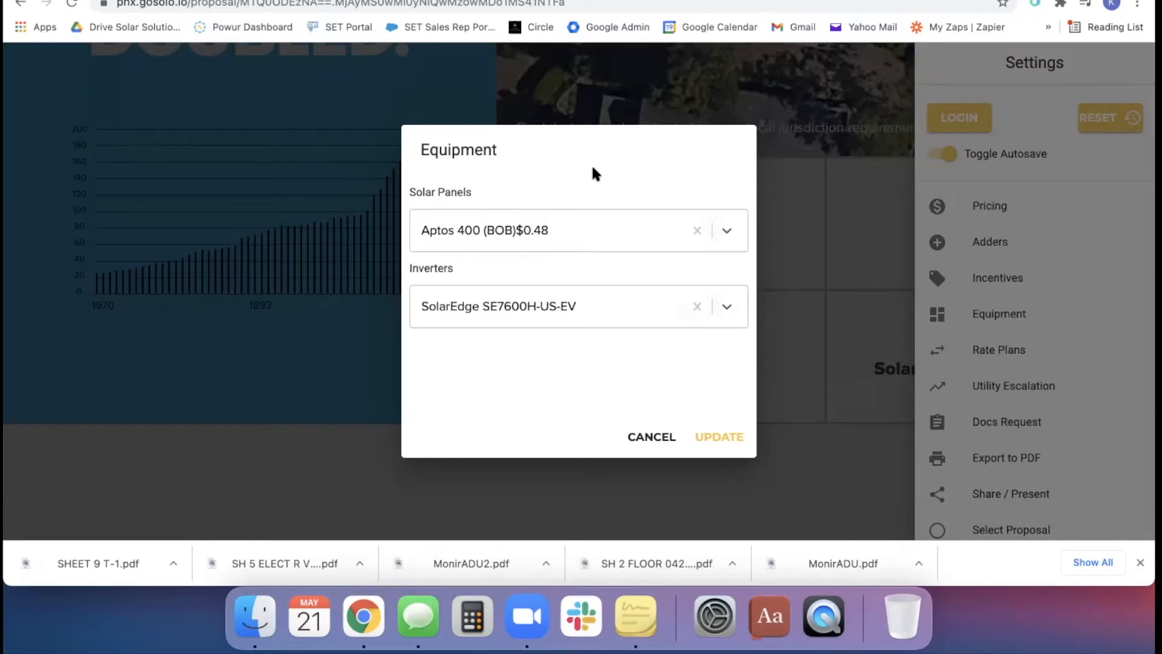
Examine the available solar panel models and their prices, leaving the panel selection as it is
{"action": "left_click", "coordinate": [623, 237]}
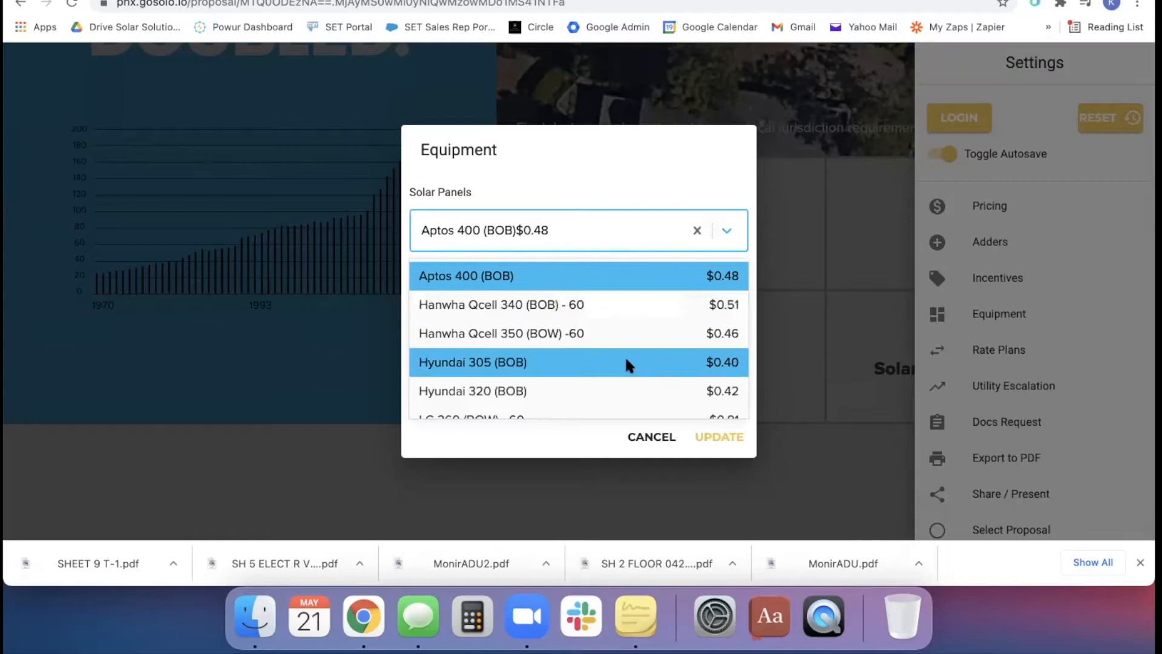
{"action": "scroll", "coordinate": [599, 350], "scroll_direction": "down", "scroll_amount": 3}
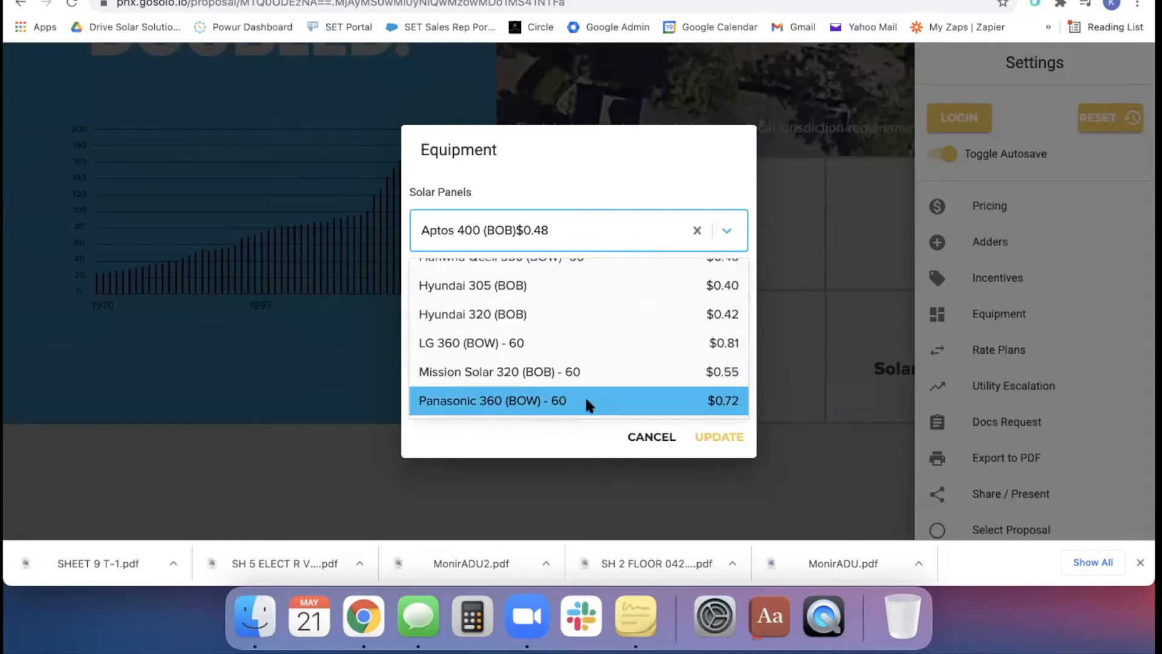
{"action": "scroll", "coordinate": [586, 403], "scroll_direction": "up", "scroll_amount": 2}
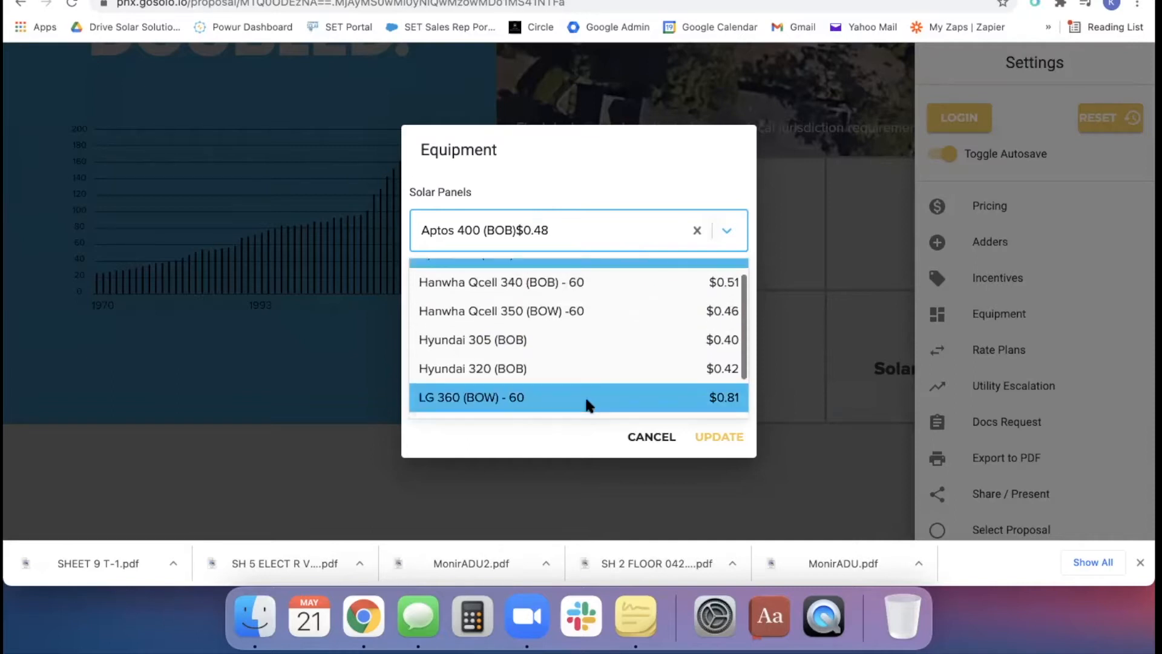
{"action": "scroll", "coordinate": [585, 303], "scroll_direction": "up", "scroll_amount": 1}
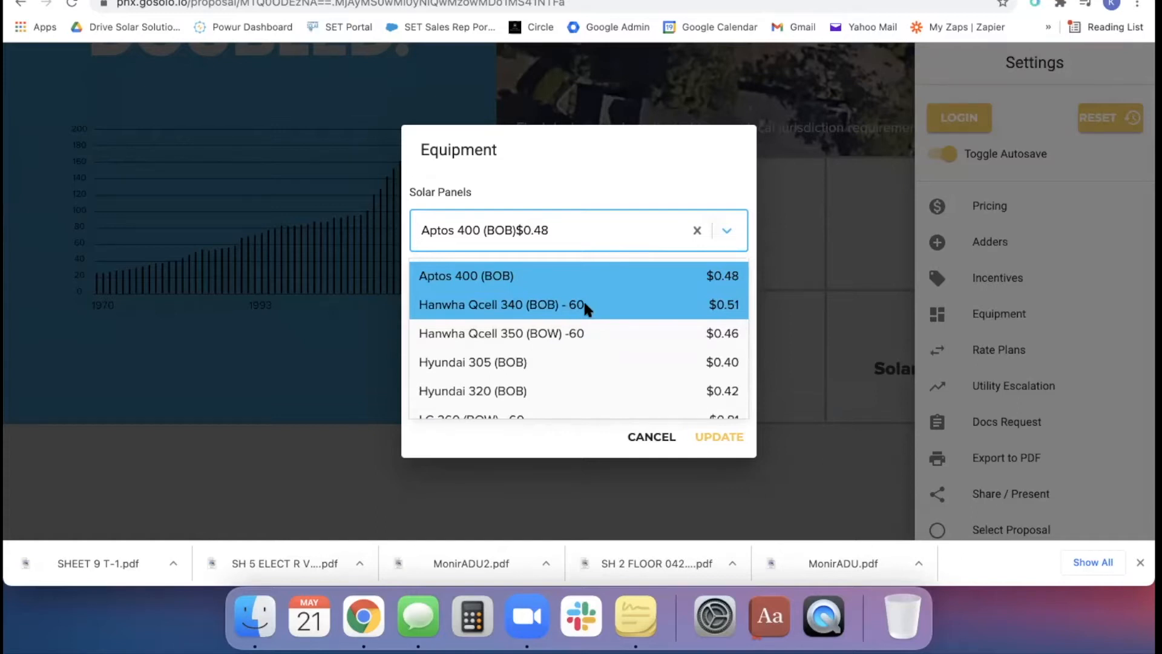
{"action": "scroll", "coordinate": [584, 308], "scroll_direction": "down", "scroll_amount": 3}
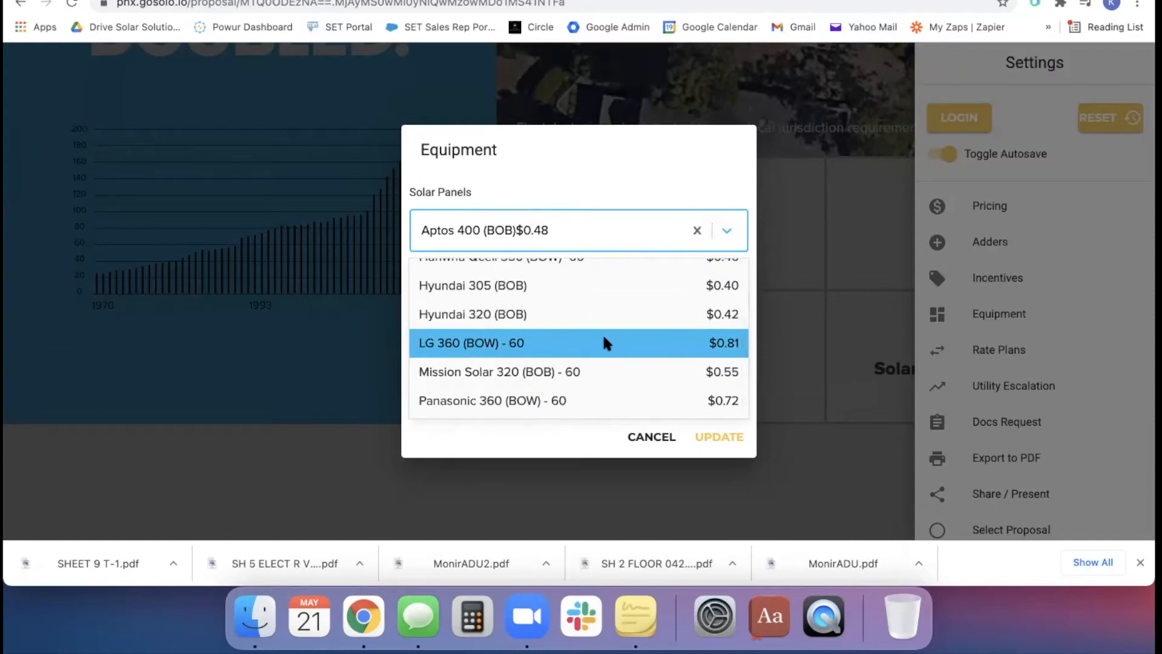
{"action": "scroll", "coordinate": [602, 333], "scroll_direction": "up", "scroll_amount": 3}
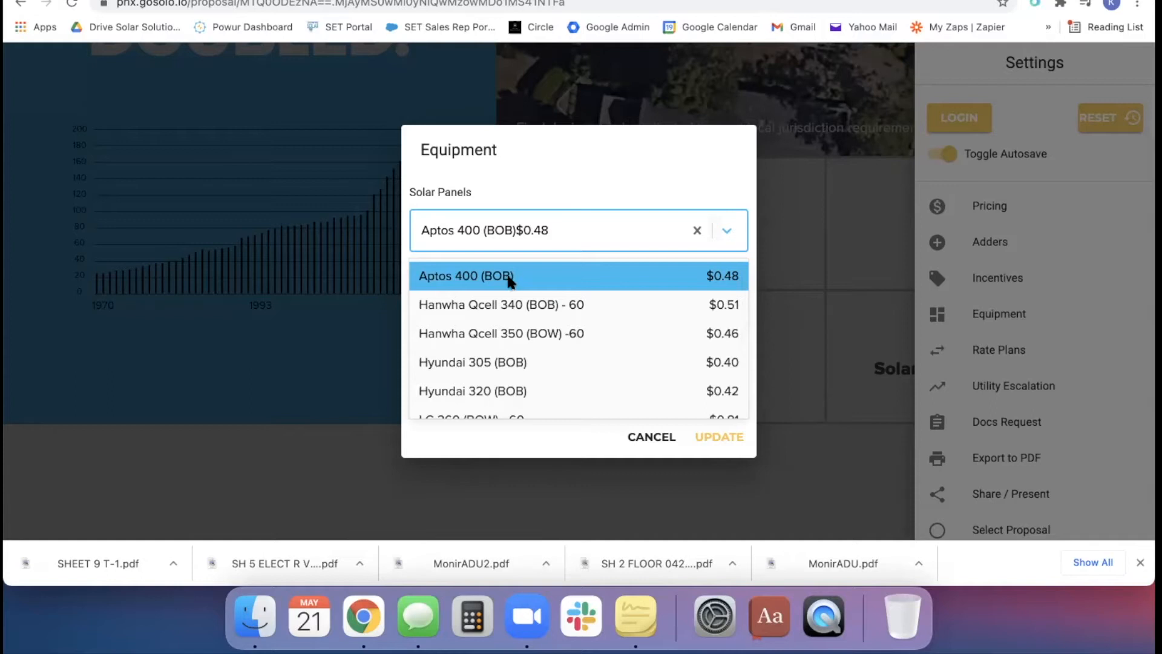
{"action": "scroll", "coordinate": [714, 363], "scroll_direction": "down", "scroll_amount": 2}
{"action": "scroll", "coordinate": [717, 358], "scroll_direction": "up", "scroll_amount": 3}
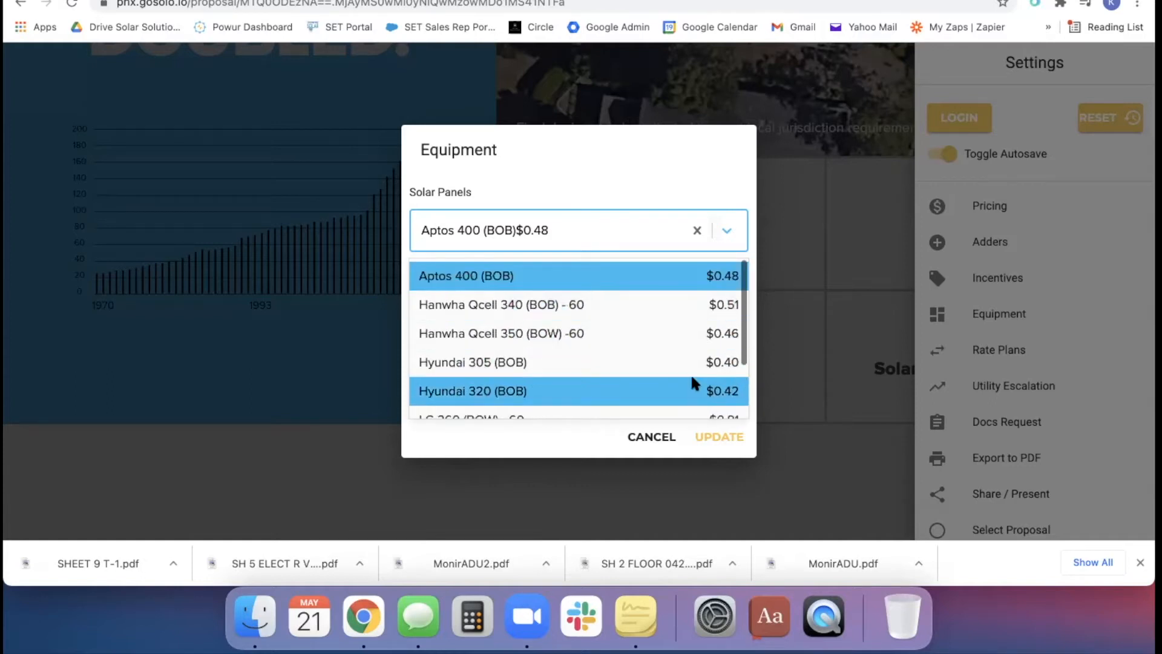
{"action": "scroll", "coordinate": [692, 373], "scroll_direction": "down", "scroll_amount": 3}
{"action": "left_click", "coordinate": [728, 234]}
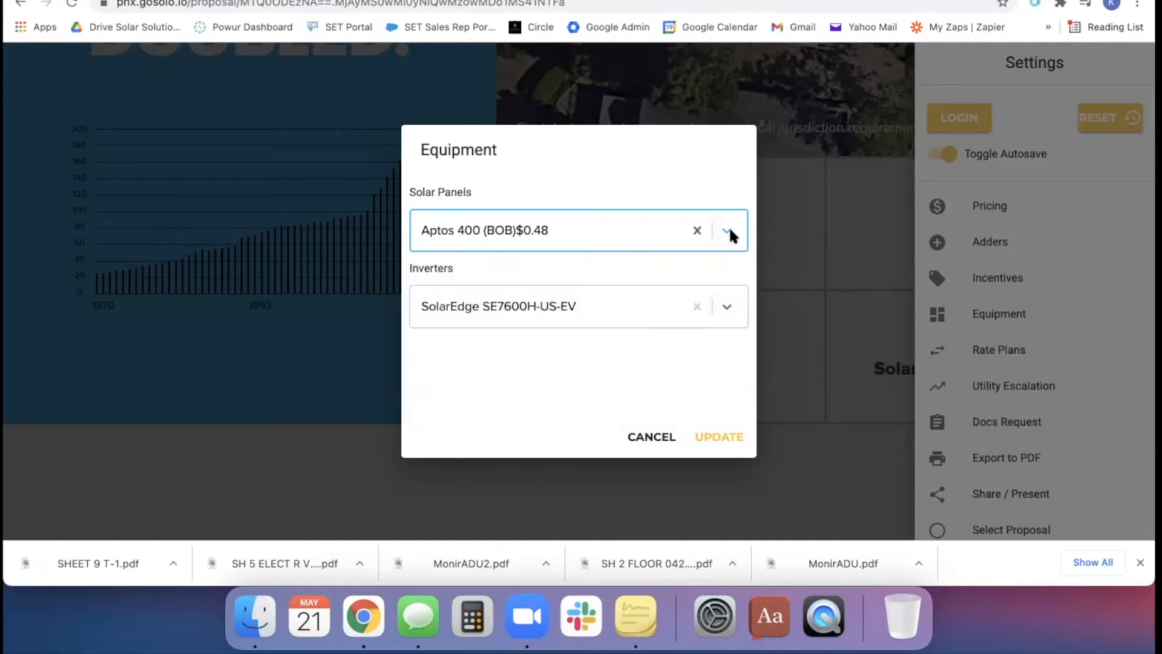
Examine the available Enphase and SolarEdge inverter models, and leave the Equipment settings without changing the inverter
{"action": "left_click", "coordinate": [605, 303]}
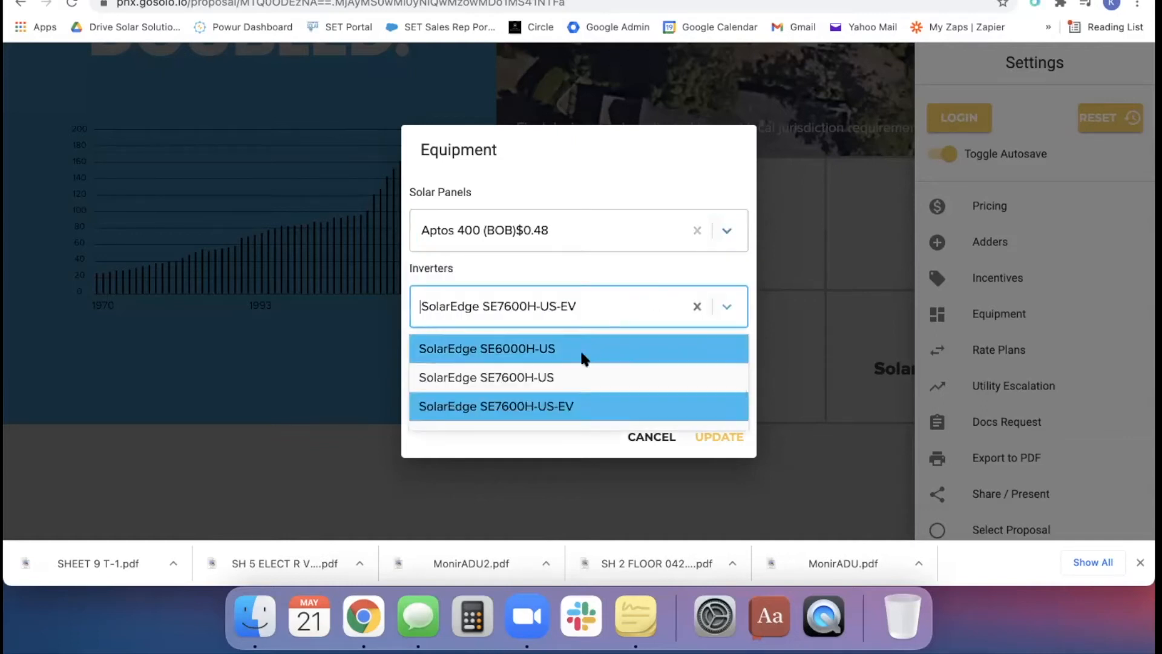
{"action": "scroll", "coordinate": [583, 359], "scroll_direction": "up", "scroll_amount": 5}
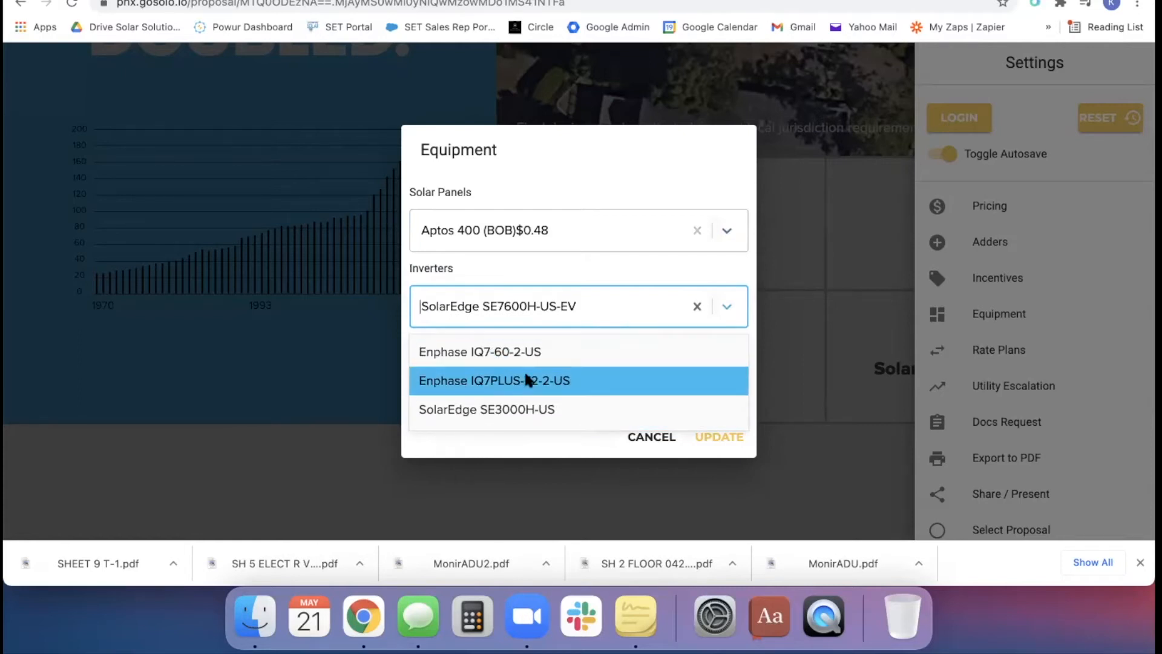
{"action": "scroll", "coordinate": [612, 375], "scroll_direction": "down", "scroll_amount": 5}
{"action": "scroll", "coordinate": [613, 381], "scroll_direction": "down", "scroll_amount": 3}
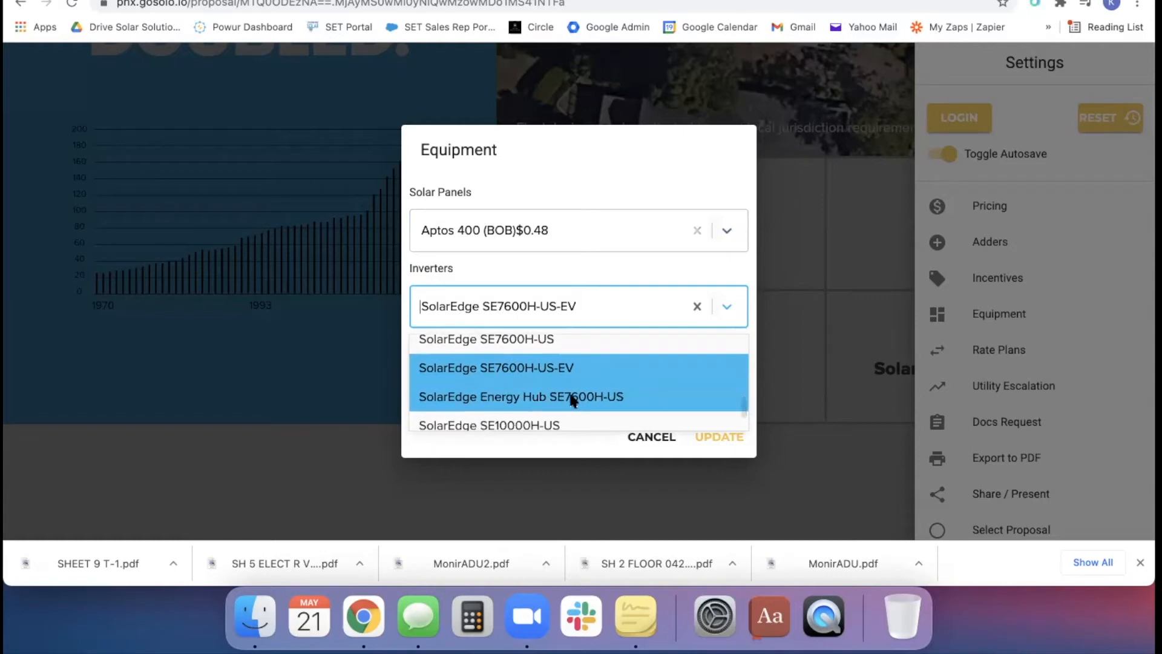
{"action": "scroll", "coordinate": [572, 399], "scroll_direction": "down", "scroll_amount": 2}
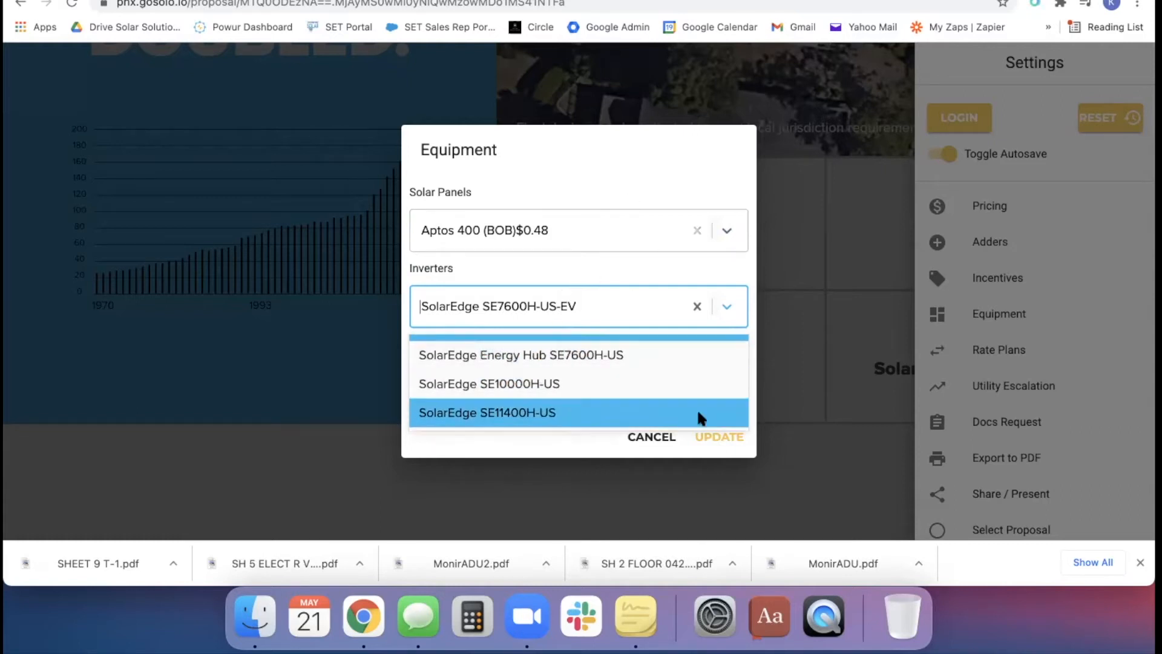
{"action": "left_click", "coordinate": [654, 437]}
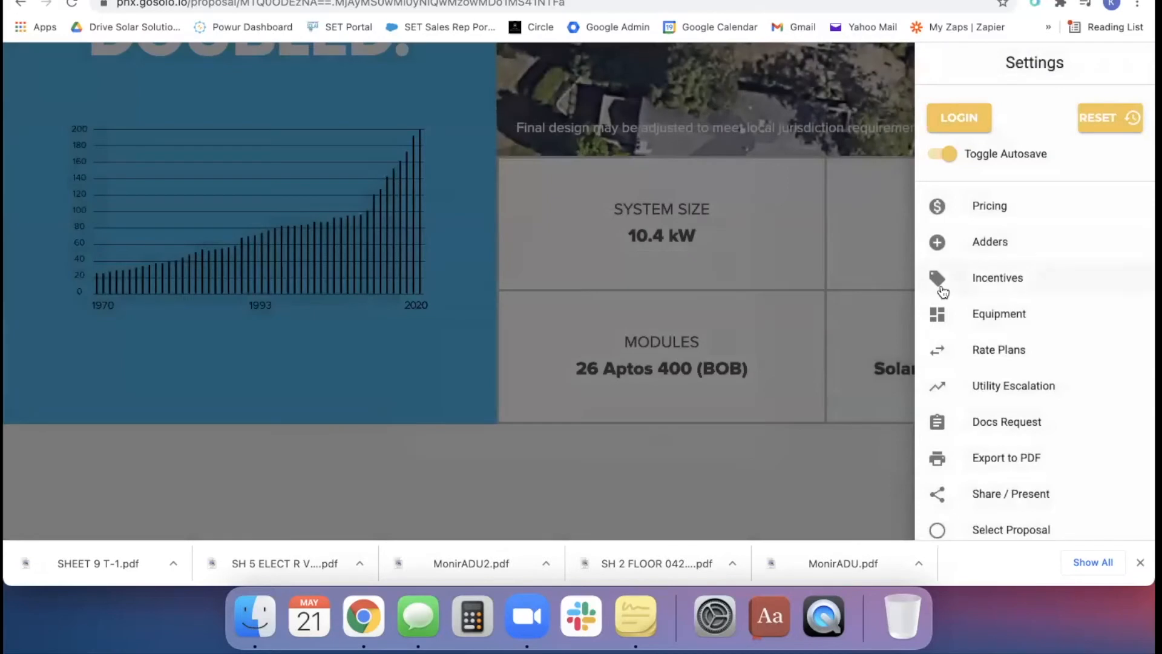
Review the proposal's incentives, including the options of the Powur Solar Stimulus Rebate, and close them without changes
{"action": "left_click", "coordinate": [1022, 279]}
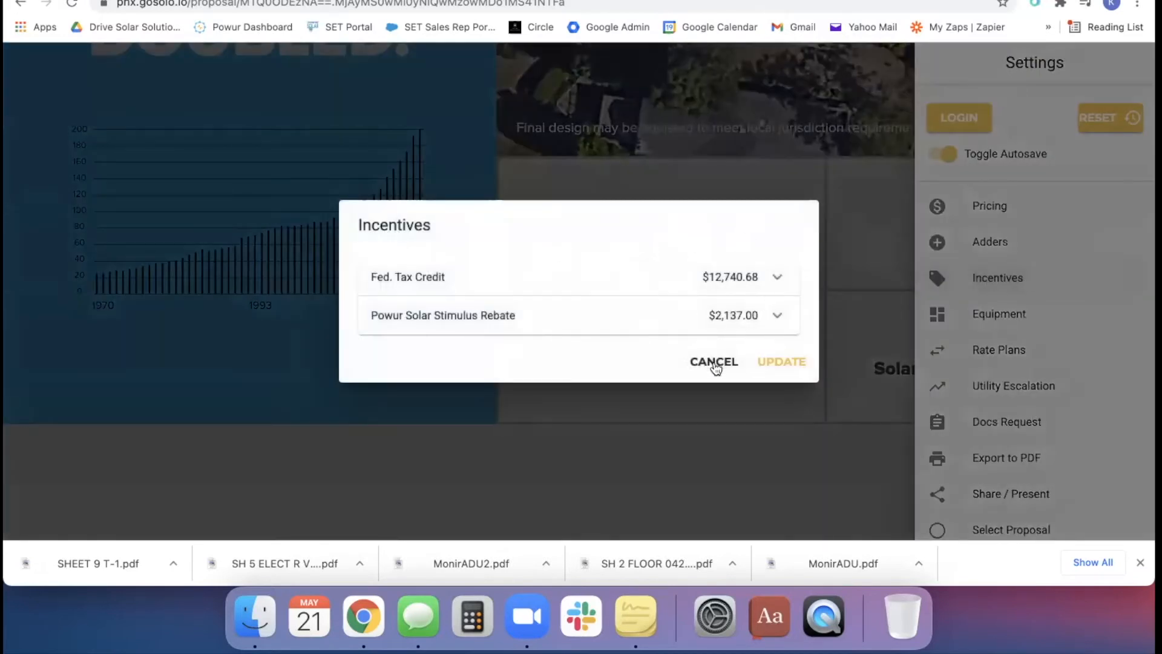
{"action": "left_click", "coordinate": [776, 317]}
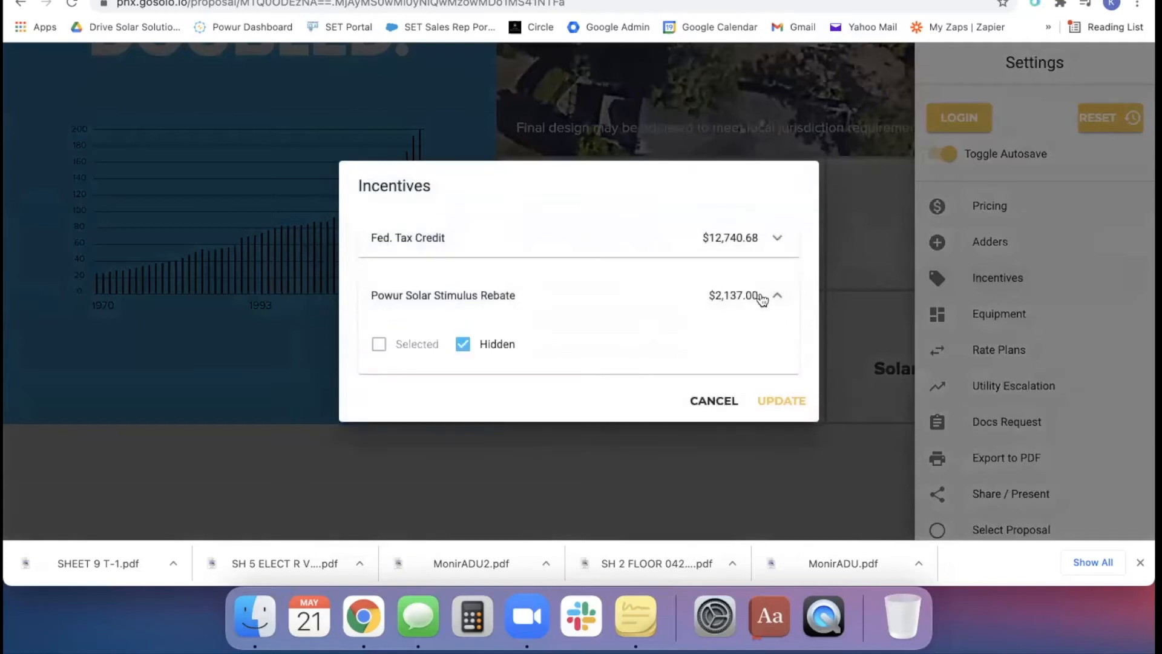
{"action": "left_click", "coordinate": [758, 298]}
{"action": "left_click", "coordinate": [711, 370]}
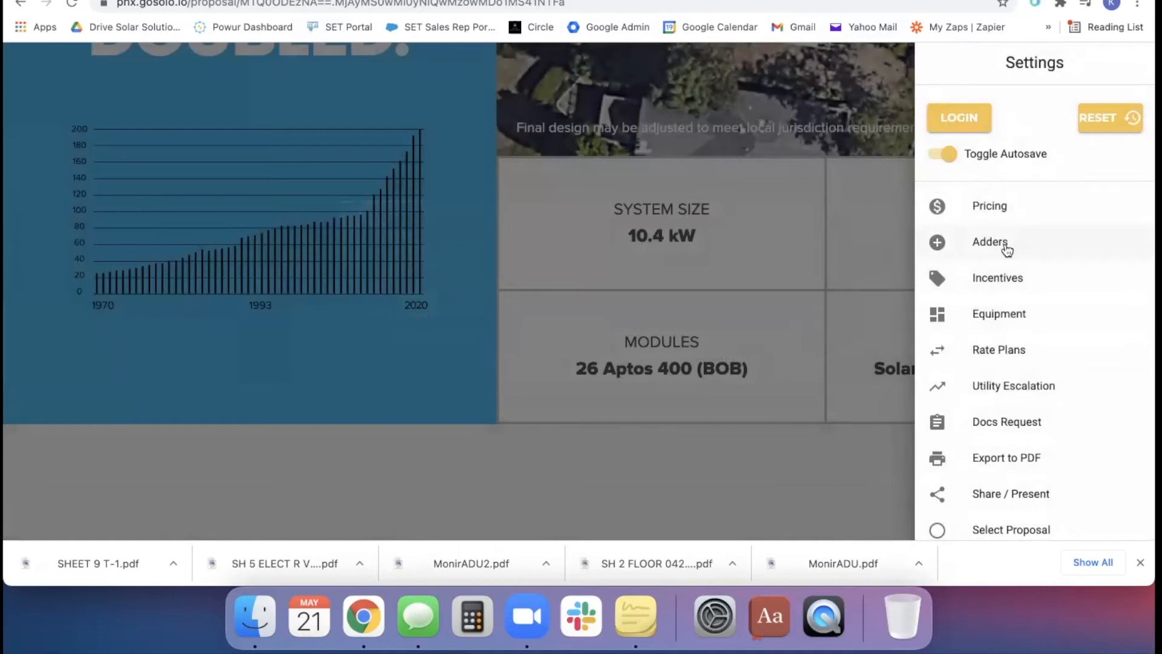
Look over the proposal's adders, and try the Roof Work adder with its dollar amount field before deselecting it again
{"action": "left_click", "coordinate": [1006, 248]}
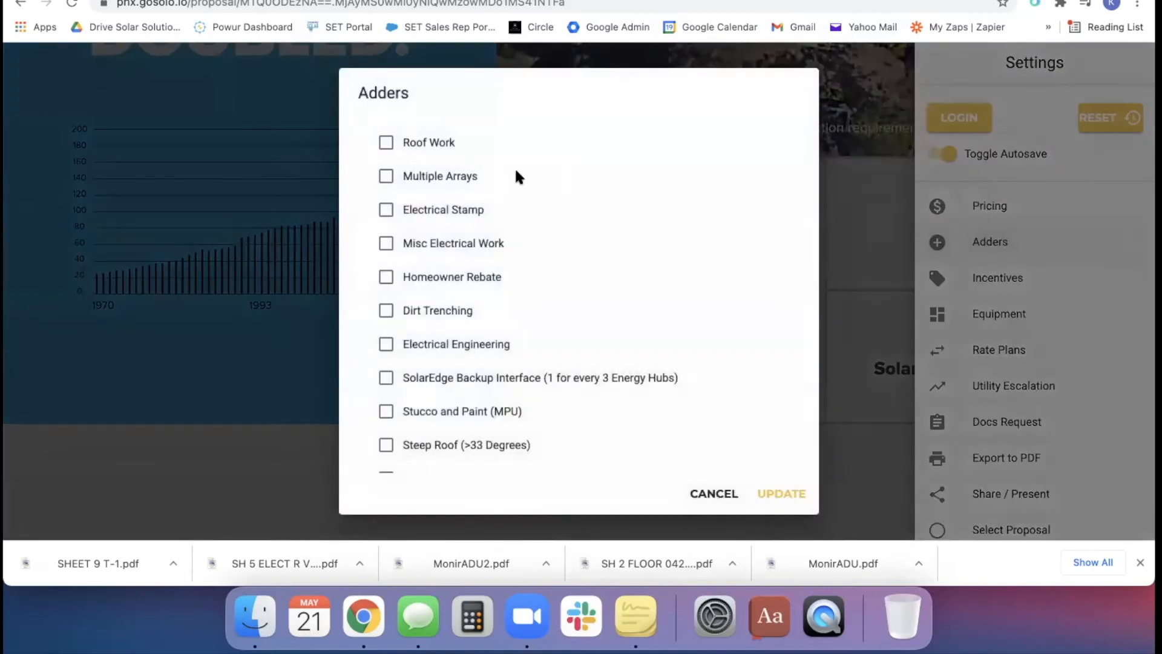
{"action": "scroll", "coordinate": [516, 172], "scroll_direction": "down", "scroll_amount": 1}
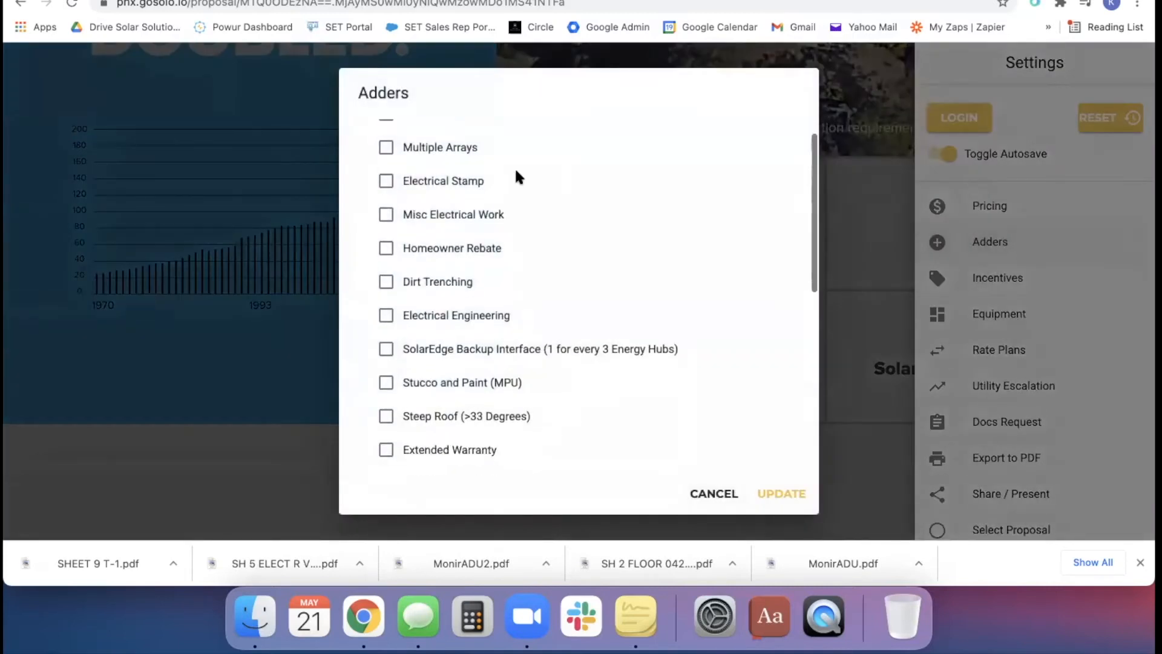
{"action": "scroll", "coordinate": [515, 172], "scroll_direction": "up", "scroll_amount": 1}
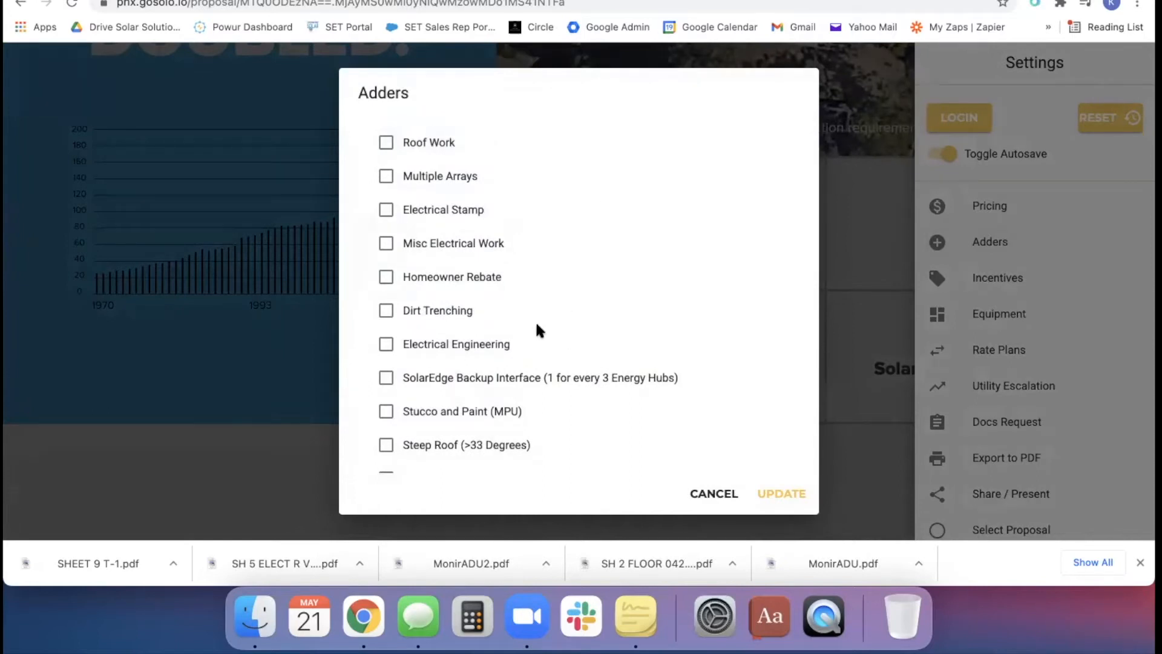
{"action": "left_click", "coordinate": [420, 147]}
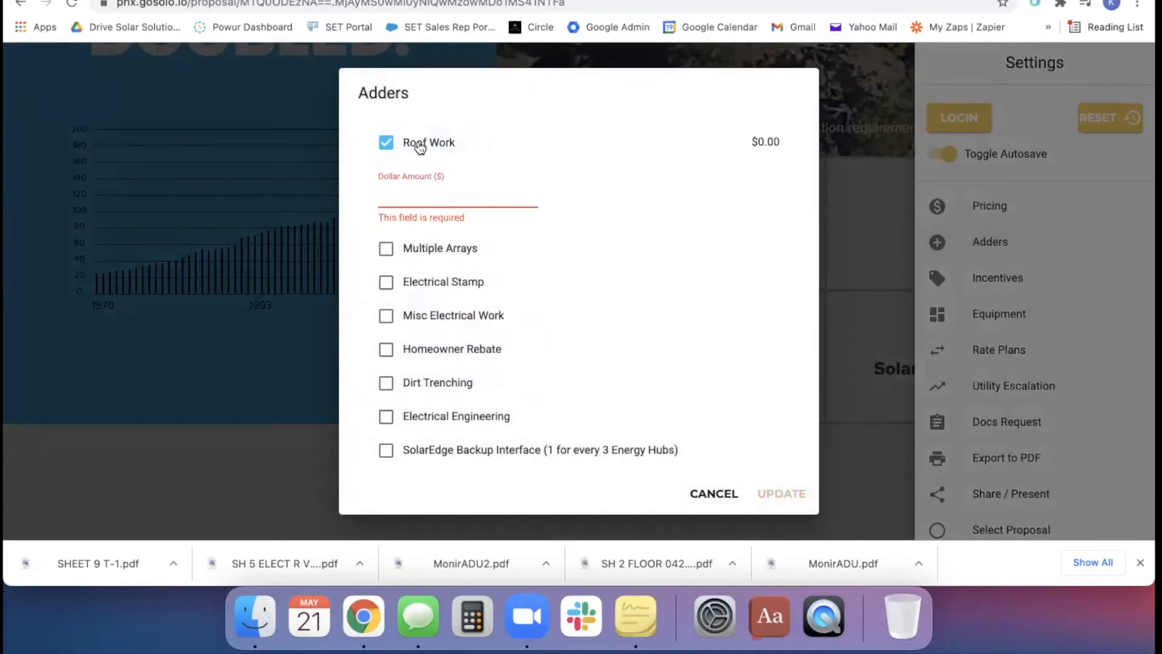
{"action": "left_click", "coordinate": [387, 144]}
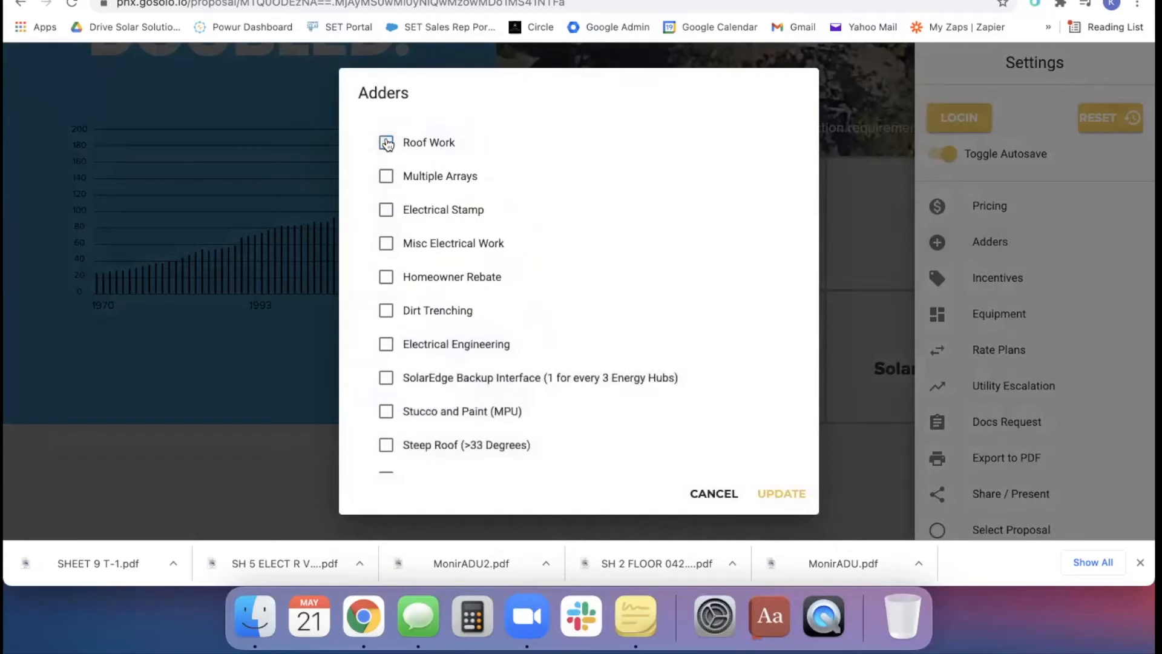
{"action": "left_click", "coordinate": [434, 148]}
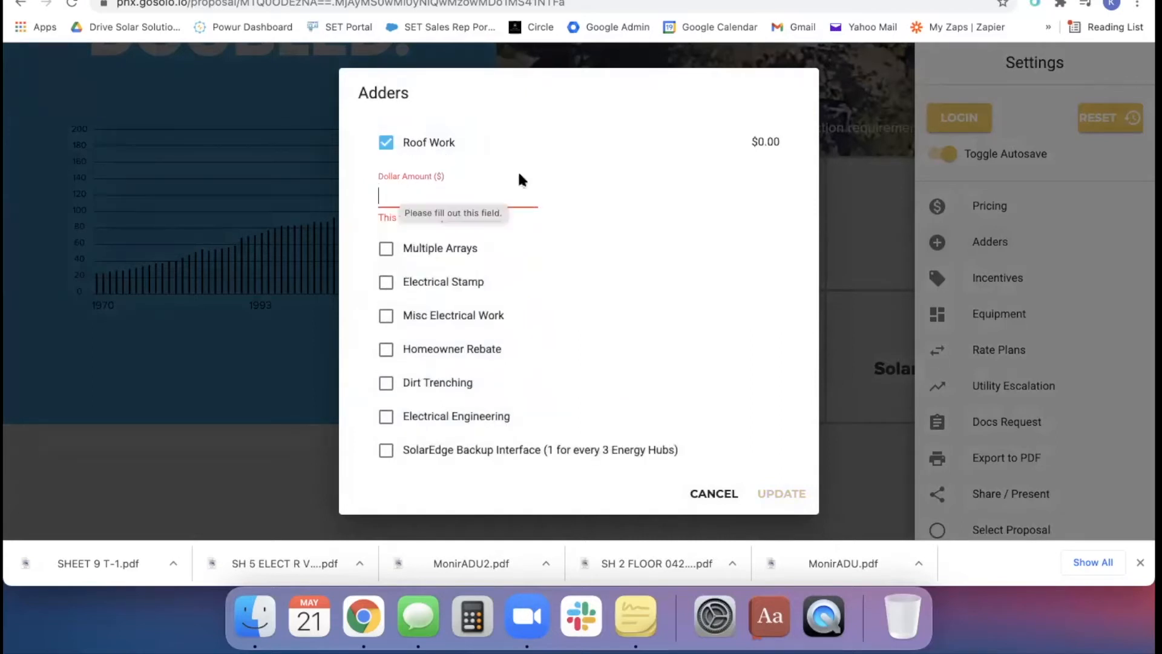
{"action": "left_click", "coordinate": [384, 147]}
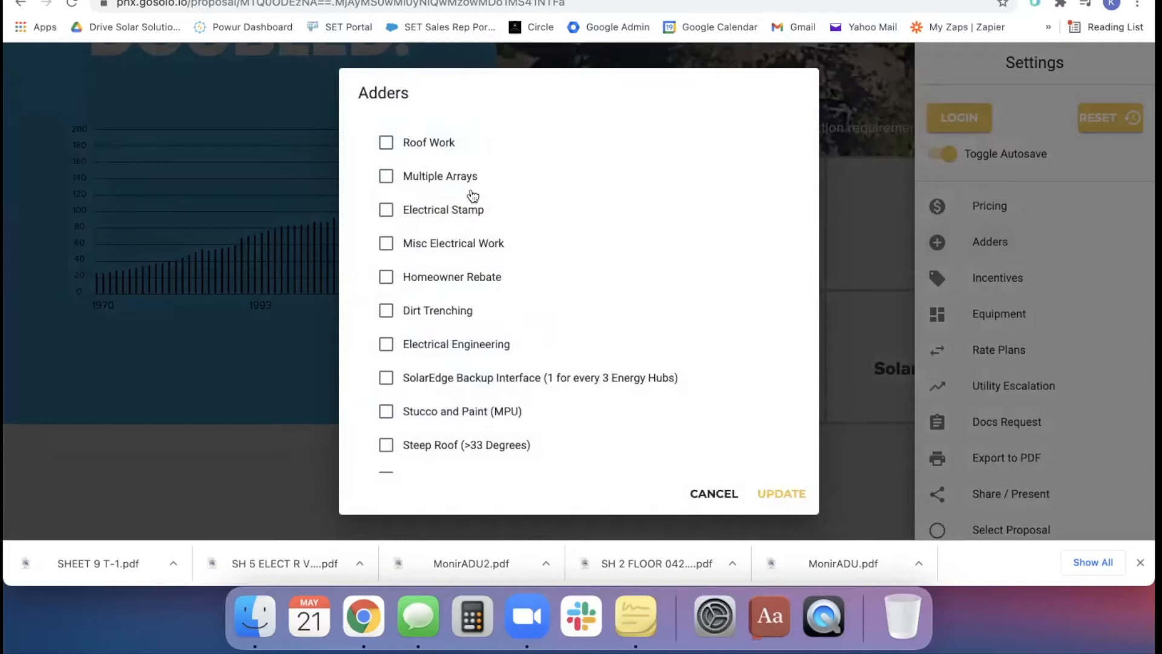
Try the Extended Warranty adder with the Solar Insure 30-Year option, and look through the remaining adders down to Margin
{"action": "scroll", "coordinate": [468, 308], "scroll_direction": "down", "scroll_amount": 2}
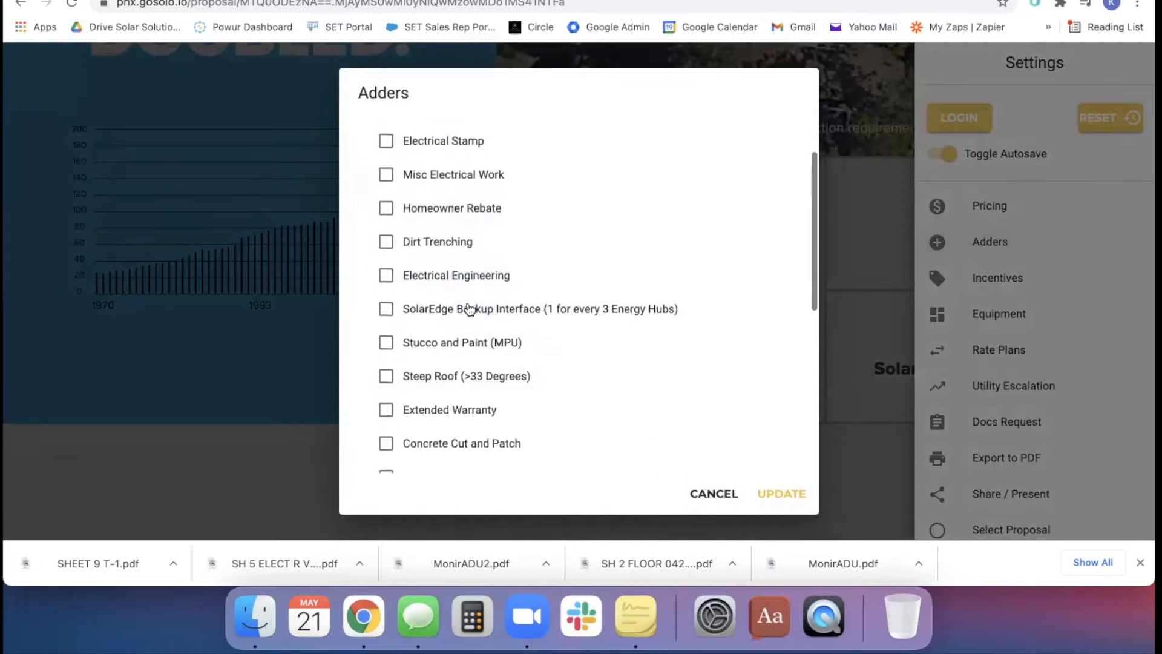
{"action": "scroll", "coordinate": [468, 309], "scroll_direction": "down", "scroll_amount": 1}
{"action": "scroll", "coordinate": [469, 309], "scroll_direction": "down", "scroll_amount": 5}
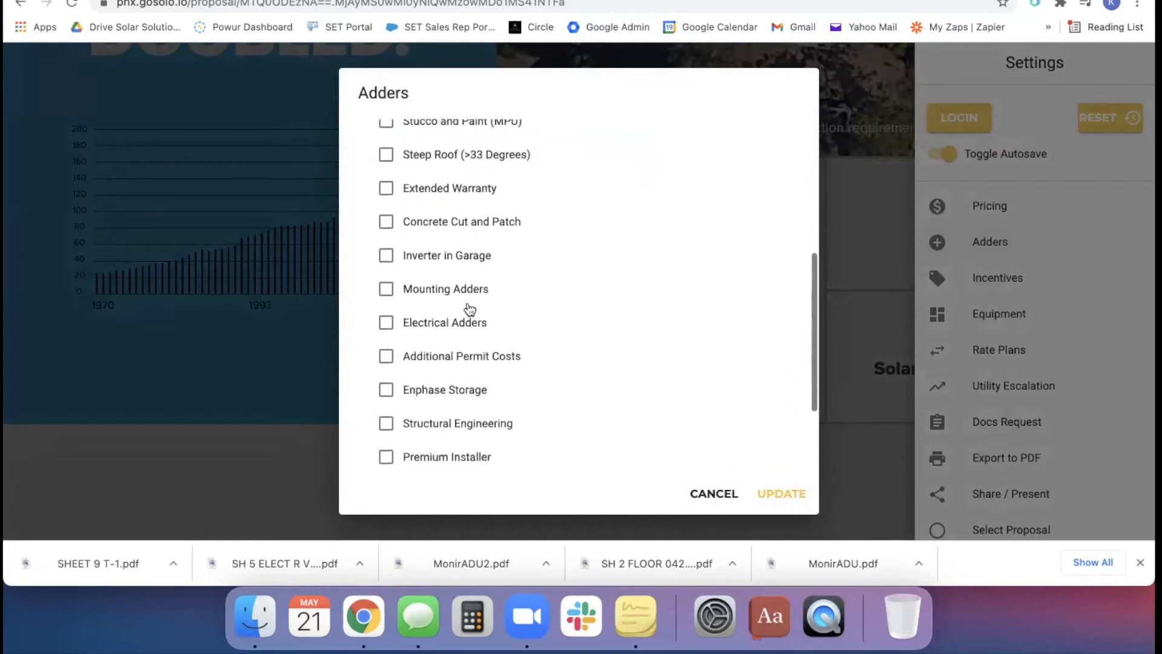
{"action": "scroll", "coordinate": [470, 309], "scroll_direction": "down", "scroll_amount": 1}
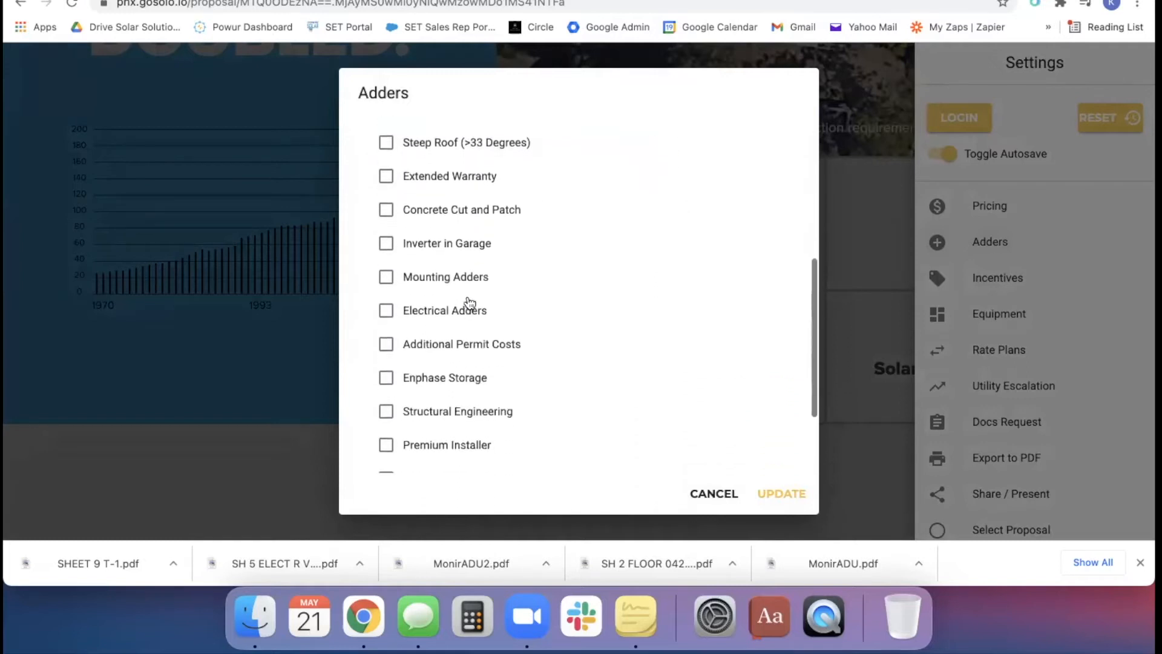
{"action": "left_click", "coordinate": [428, 175]}
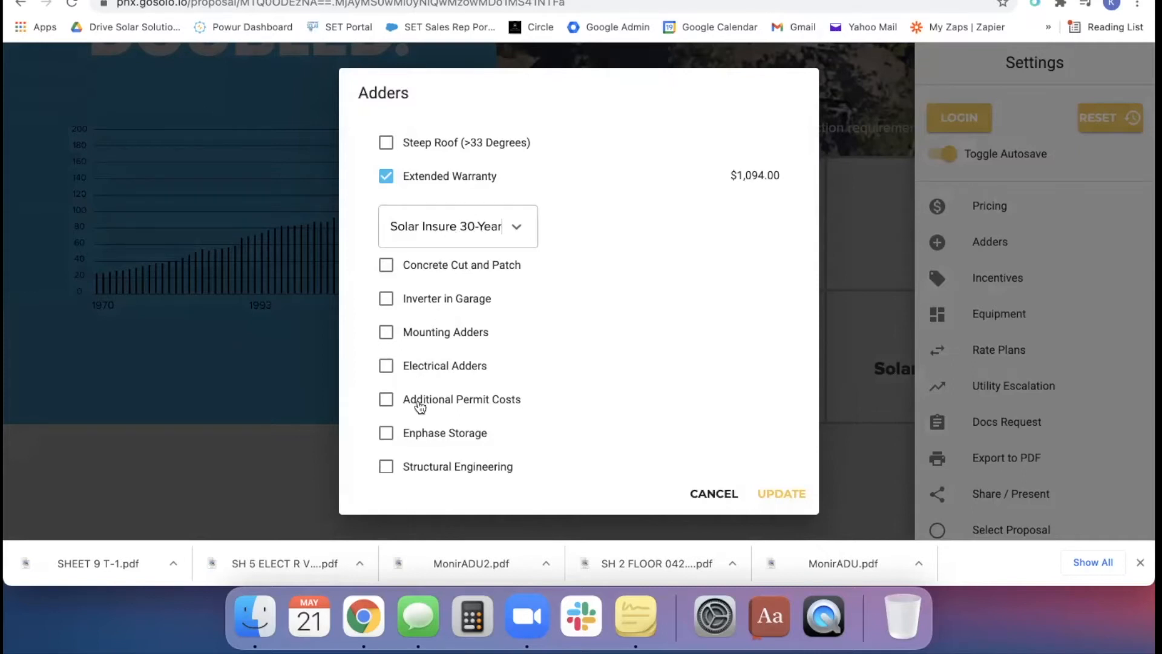
{"action": "scroll", "coordinate": [436, 387], "scroll_direction": "down", "scroll_amount": 1}
{"action": "scroll", "coordinate": [435, 387], "scroll_direction": "down", "scroll_amount": 3}
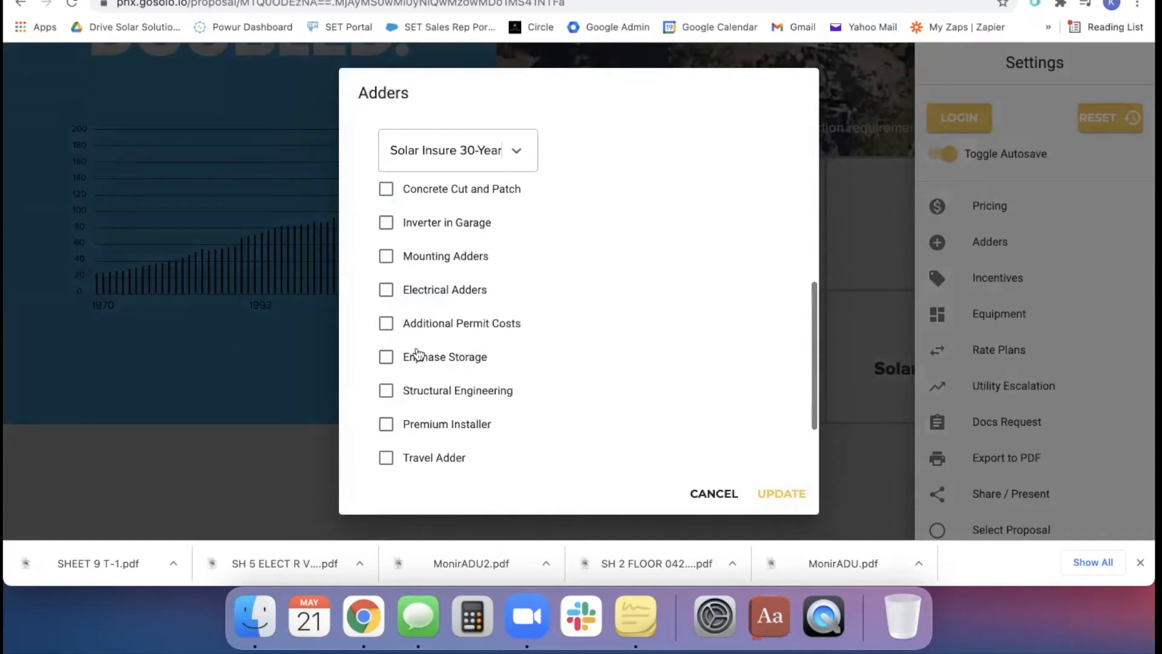
{"action": "scroll", "coordinate": [417, 352], "scroll_direction": "down", "scroll_amount": 4}
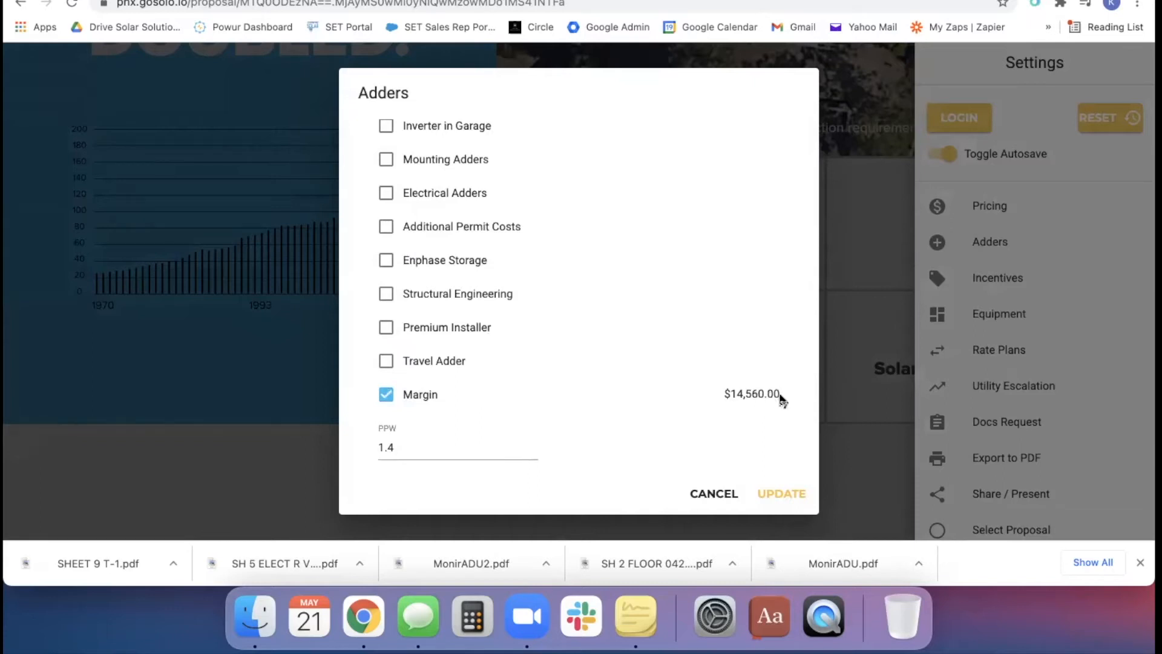
Try a PPW of 1.4 for the Margin adder, and leave the settings without saving the adder changes
{"action": "left_click_drag", "start_coordinate": [779, 397], "coordinate": [706, 394]}
{"action": "double_click", "coordinate": [393, 446]}
{"action": "type", "text": "1"}
{"action": "type", "text": ".4"}
{"action": "left_click_drag", "start_coordinate": [780, 393], "coordinate": [384, 390]}
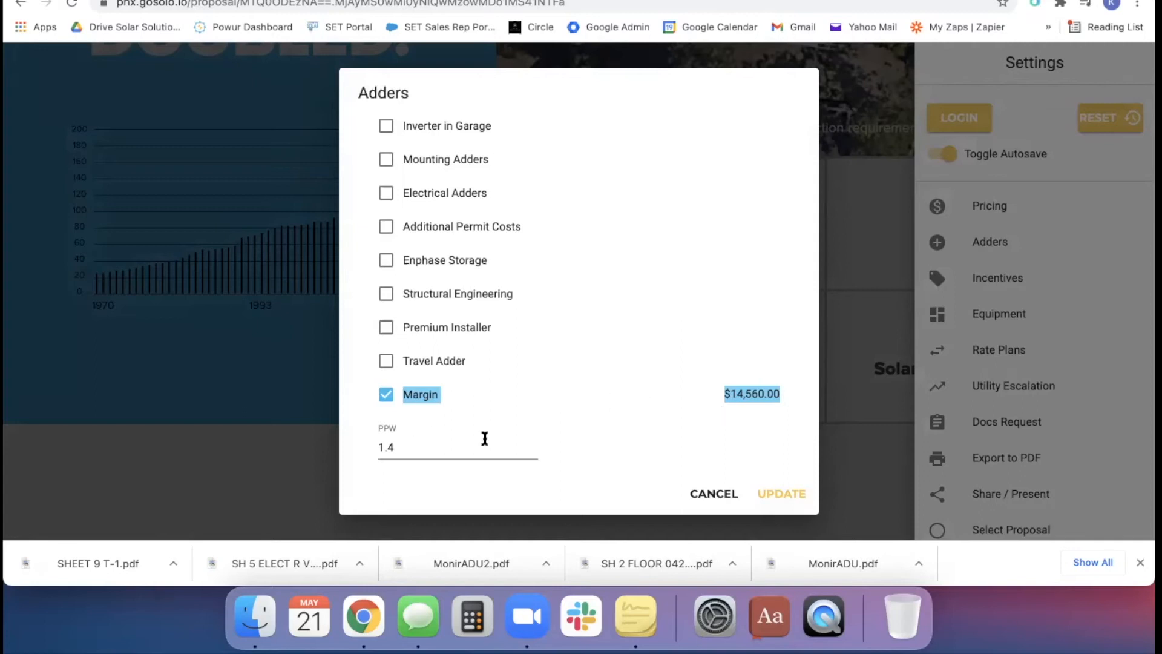
{"action": "left_click", "coordinate": [417, 436]}
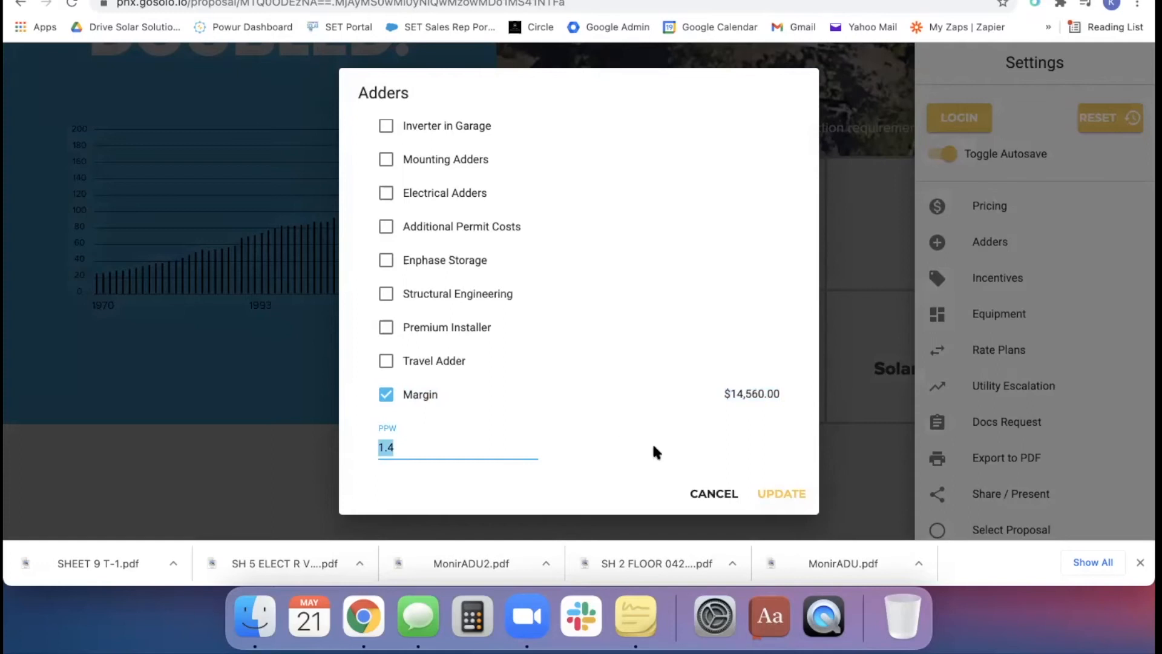
{"action": "left_click", "coordinate": [730, 500]}
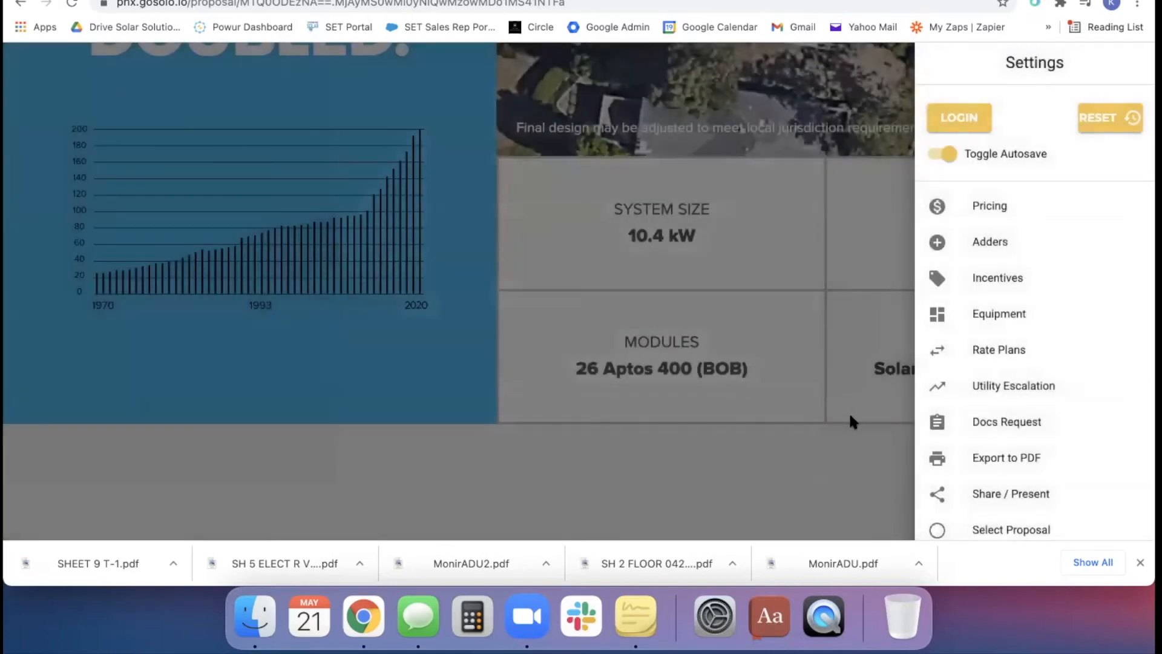
{"action": "left_click", "coordinate": [859, 428]}
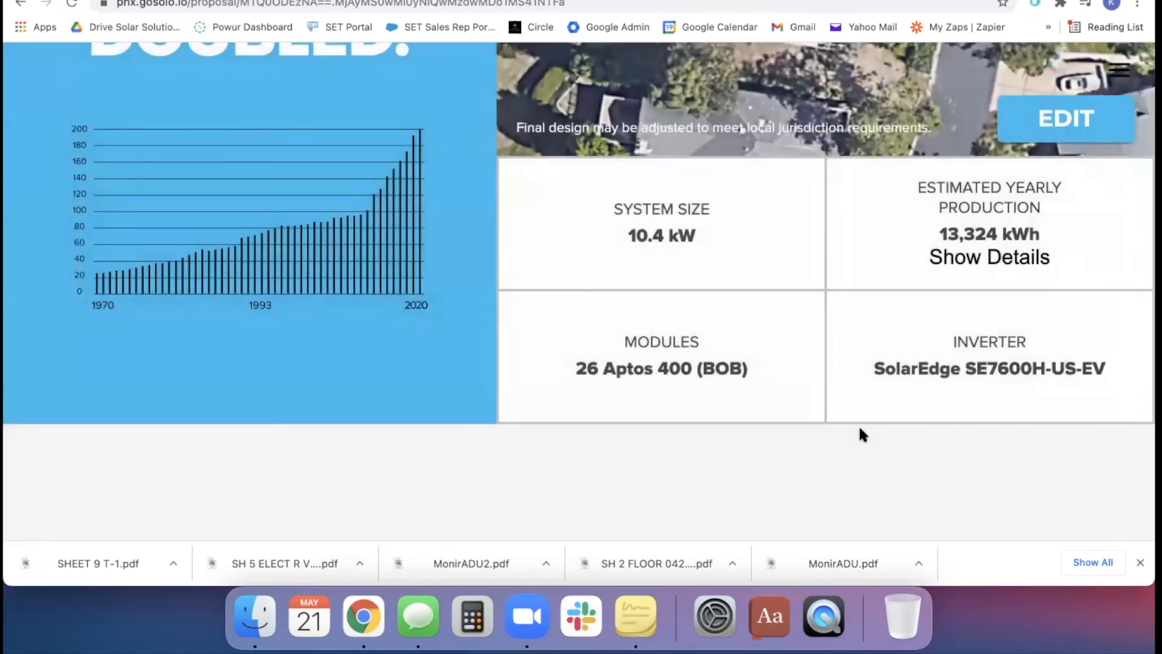
Try an August usage of 1237 kWh from the monthly energy consumption chart, and discard the usage update
{"action": "scroll", "coordinate": [859, 429], "scroll_direction": "down", "scroll_amount": 3}
{"action": "scroll", "coordinate": [862, 435], "scroll_direction": "down", "scroll_amount": 6}
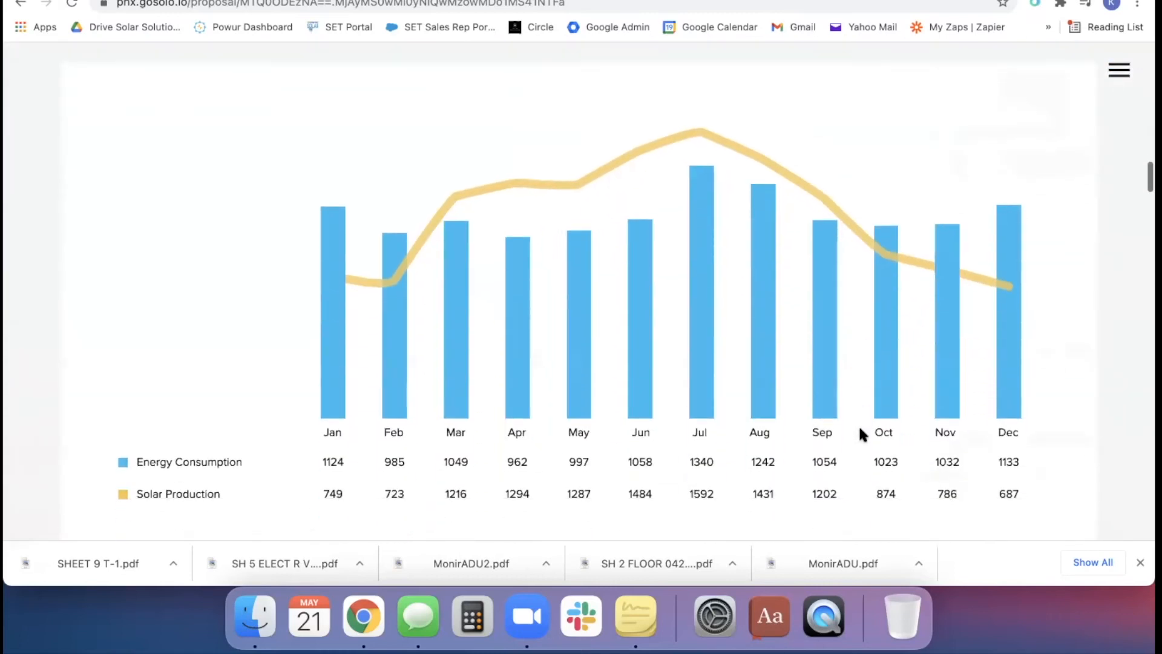
{"action": "scroll", "coordinate": [860, 427], "scroll_direction": "down", "scroll_amount": 1}
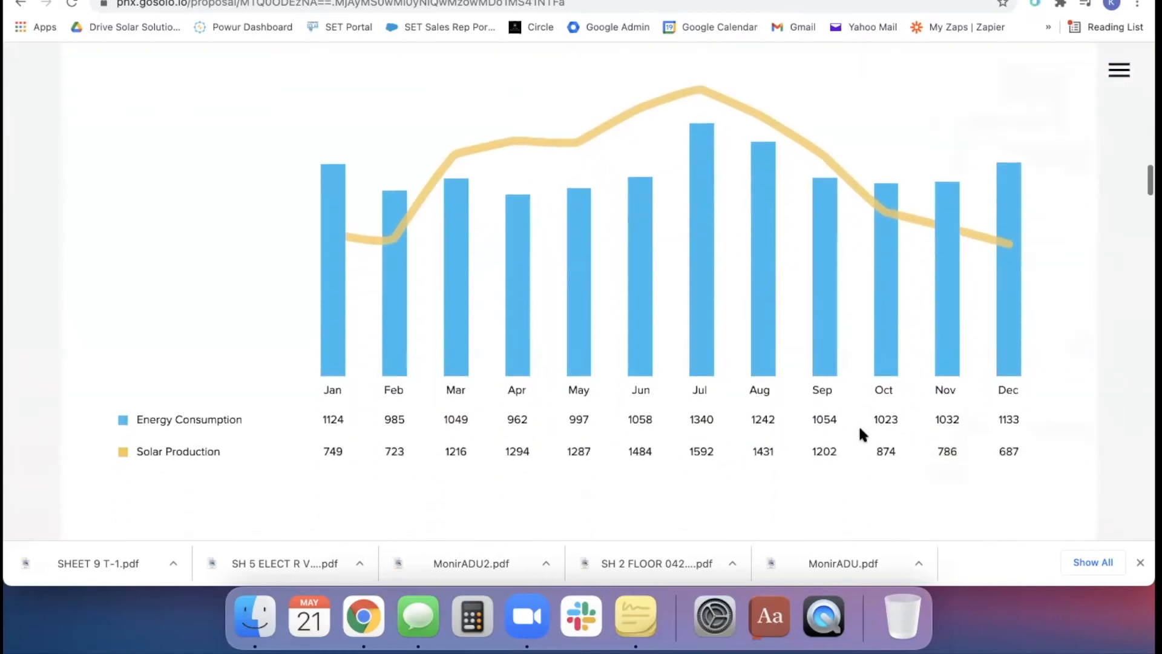
{"action": "left_click", "coordinate": [330, 315]}
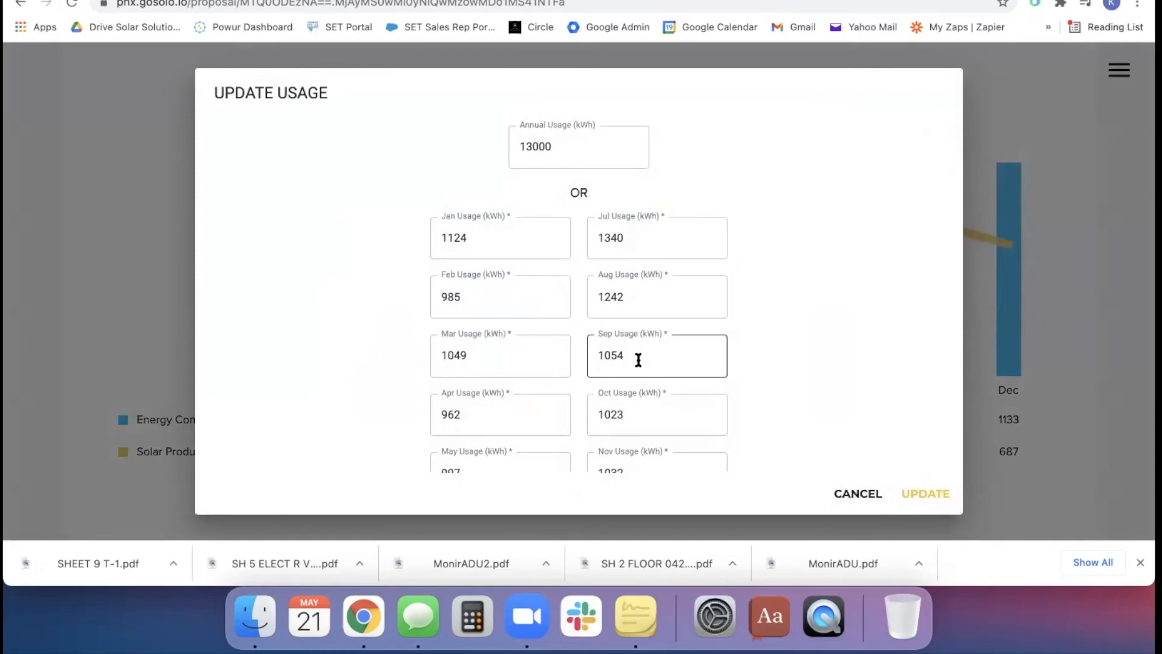
{"action": "double_click", "coordinate": [617, 298]}
{"action": "type", "text": "1237"}
{"action": "scroll", "coordinate": [615, 300], "scroll_direction": "down", "scroll_amount": 2}
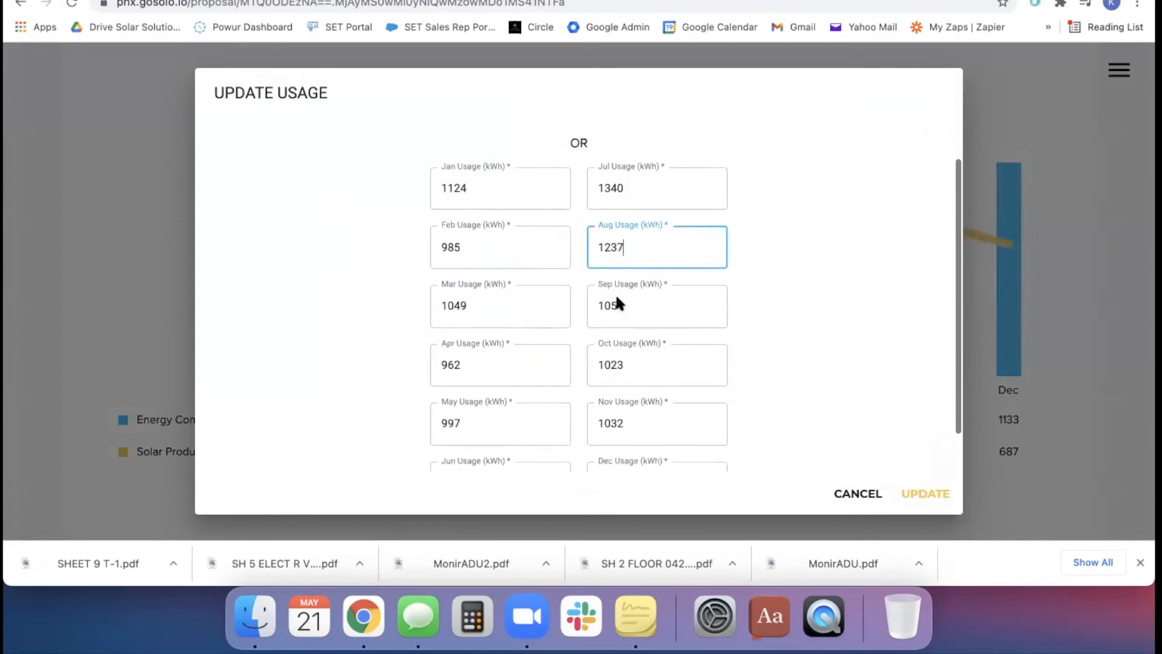
{"action": "scroll", "coordinate": [833, 298], "scroll_direction": "down", "scroll_amount": 2}
{"action": "left_click", "coordinate": [856, 492]}
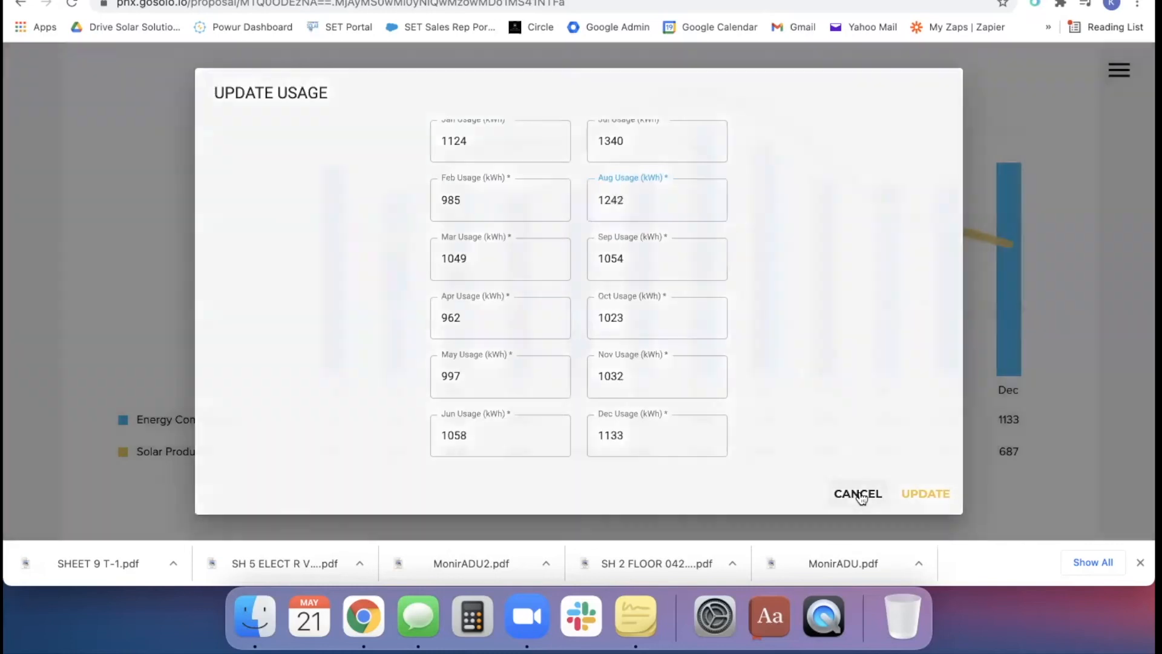
Try overriding the current utility cost with an average kWh rate of $.27, and discard the override
{"action": "scroll", "coordinate": [735, 284], "scroll_direction": "down", "scroll_amount": 5}
{"action": "scroll", "coordinate": [735, 286], "scroll_direction": "down", "scroll_amount": 10}
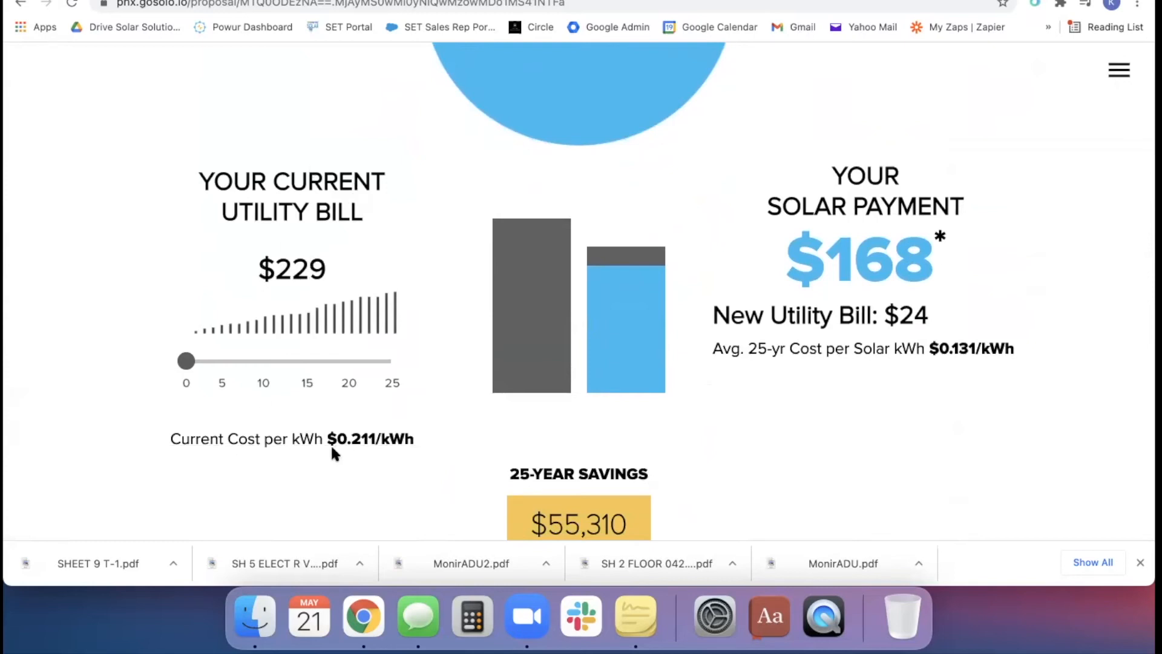
{"action": "left_click", "coordinate": [351, 447]}
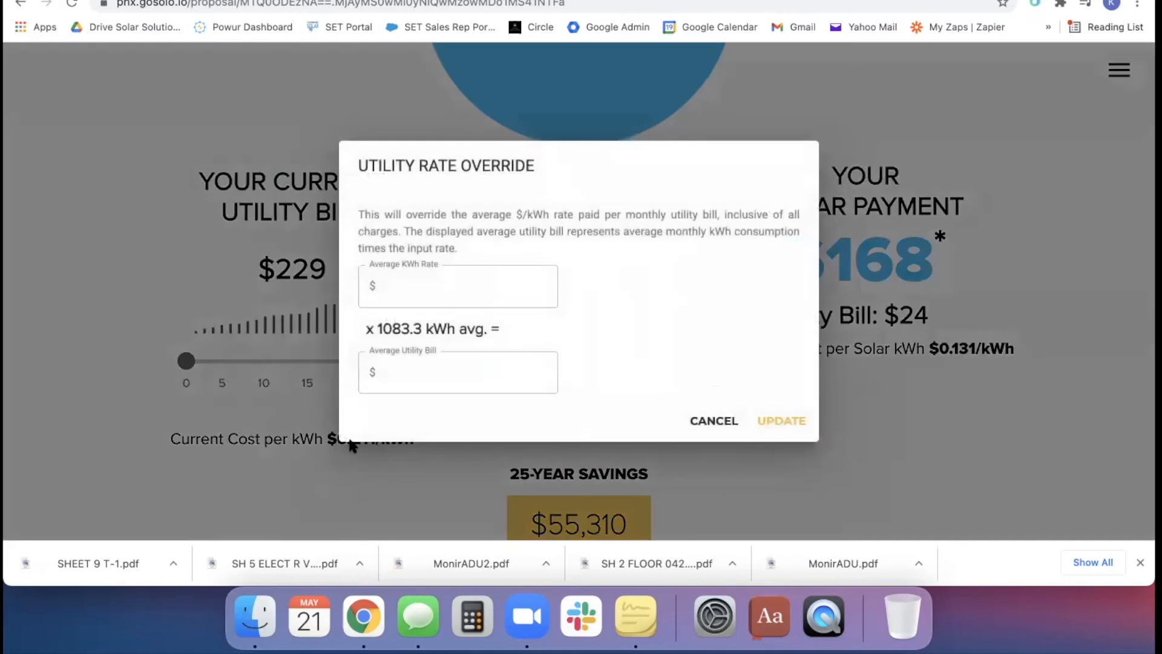
{"action": "left_click", "coordinate": [403, 285]}
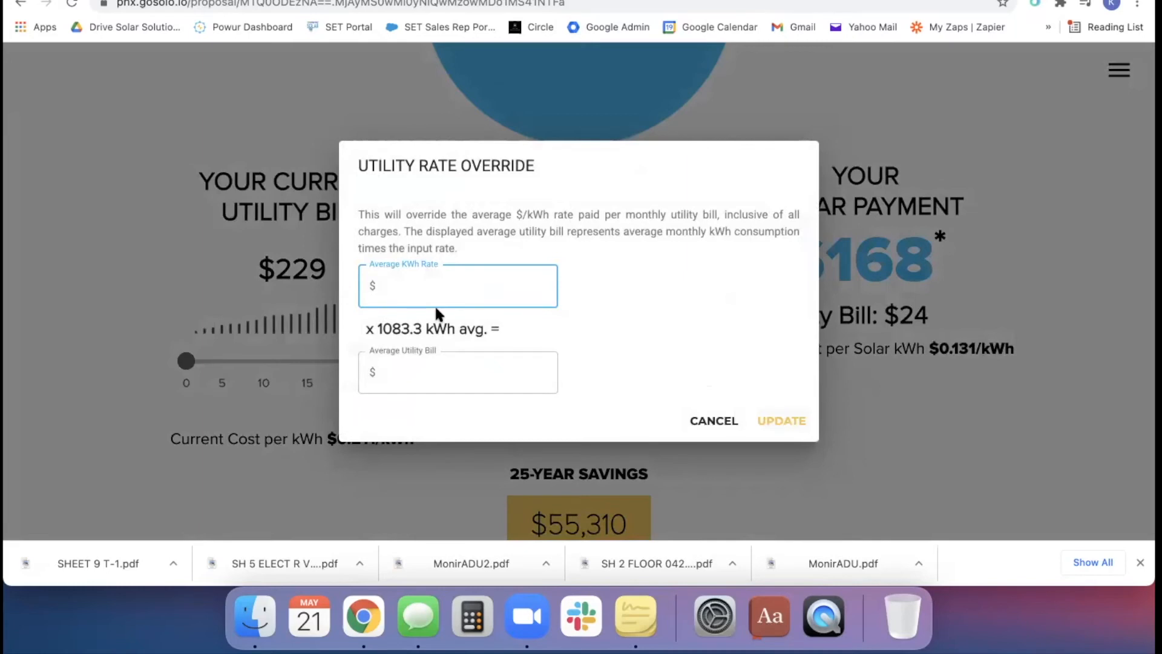
{"action": "type", "text": ".27"}
{"action": "double_click", "coordinate": [403, 371]}
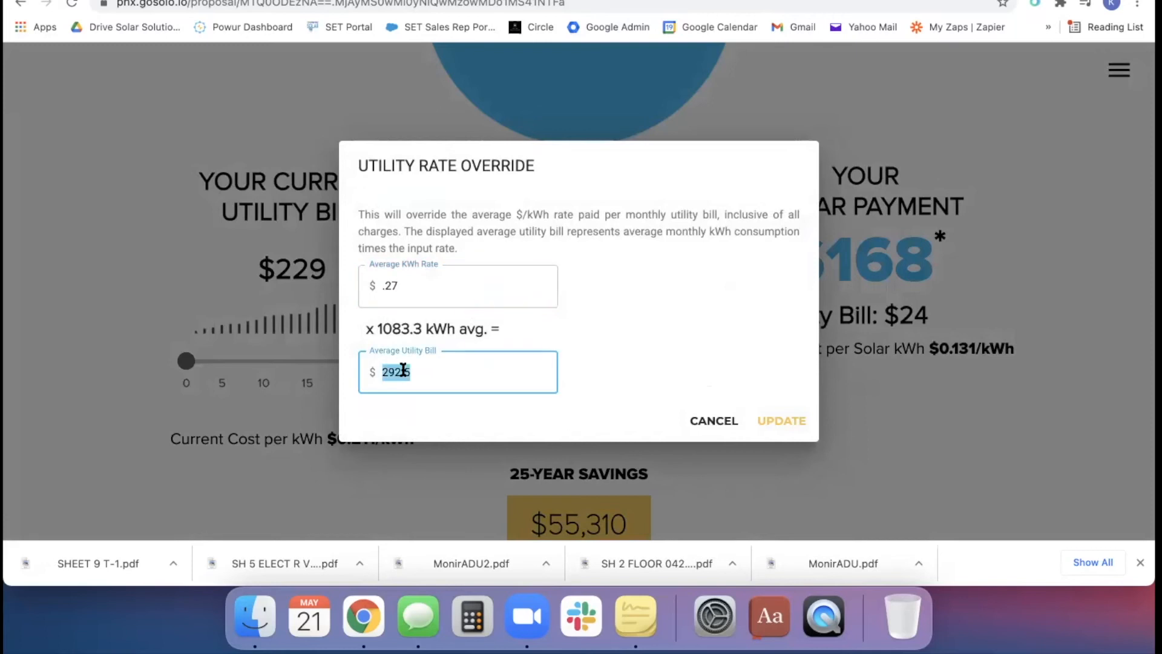
{"action": "left_click", "coordinate": [725, 424]}
{"action": "scroll", "coordinate": [637, 407], "scroll_direction": "down", "scroll_amount": 3}
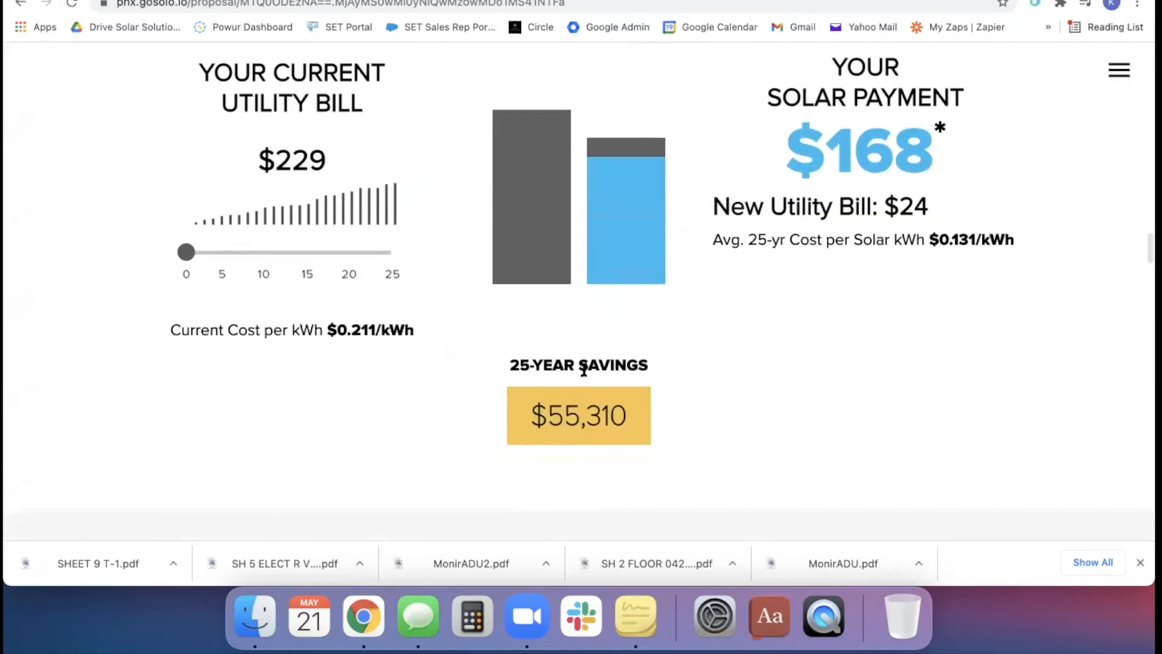
Compare the current utility bill with the solar payment and 25-year savings, down to the finance and incentive section
{"action": "scroll", "coordinate": [748, 272], "scroll_direction": "up", "scroll_amount": 2}
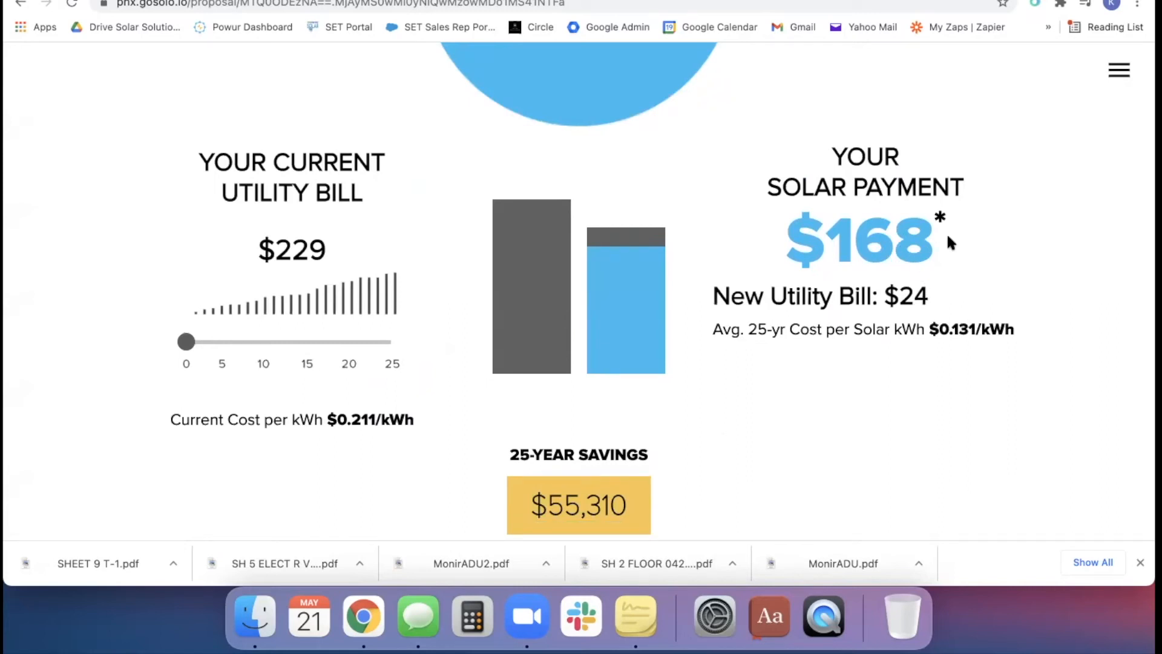
{"action": "scroll", "coordinate": [815, 231], "scroll_direction": "down", "scroll_amount": 5}
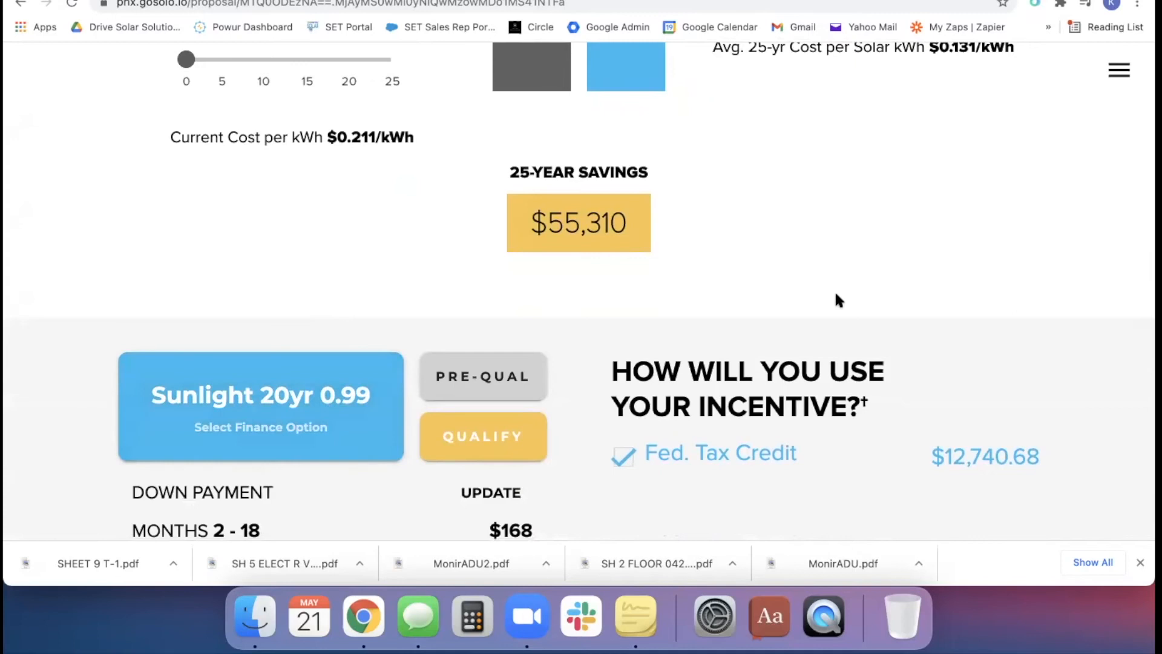
{"action": "scroll", "coordinate": [838, 300], "scroll_direction": "down", "scroll_amount": 1}
{"action": "scroll", "coordinate": [838, 300], "scroll_direction": "up", "scroll_amount": 2}
{"action": "scroll", "coordinate": [838, 299], "scroll_direction": "down", "scroll_amount": 4}
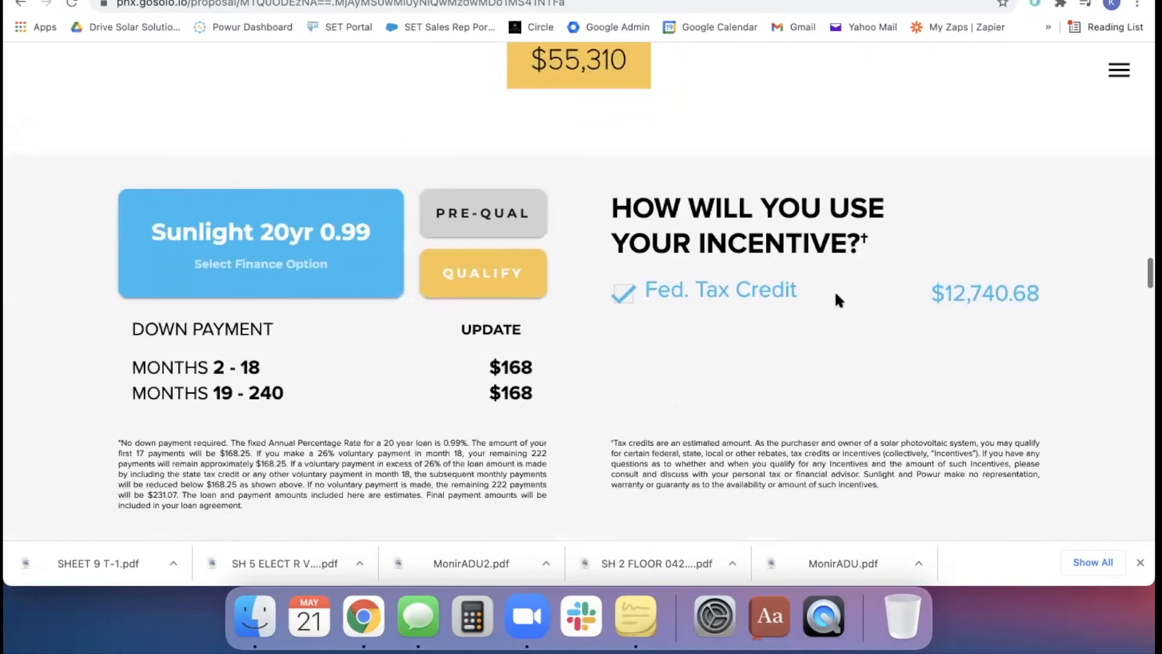
Select LoanPal as the lender in the finance option settings and look through its full list of loan terms and rates
{"action": "scroll", "coordinate": [838, 300], "scroll_direction": "down", "scroll_amount": 1}
{"action": "left_click", "coordinate": [341, 213]}
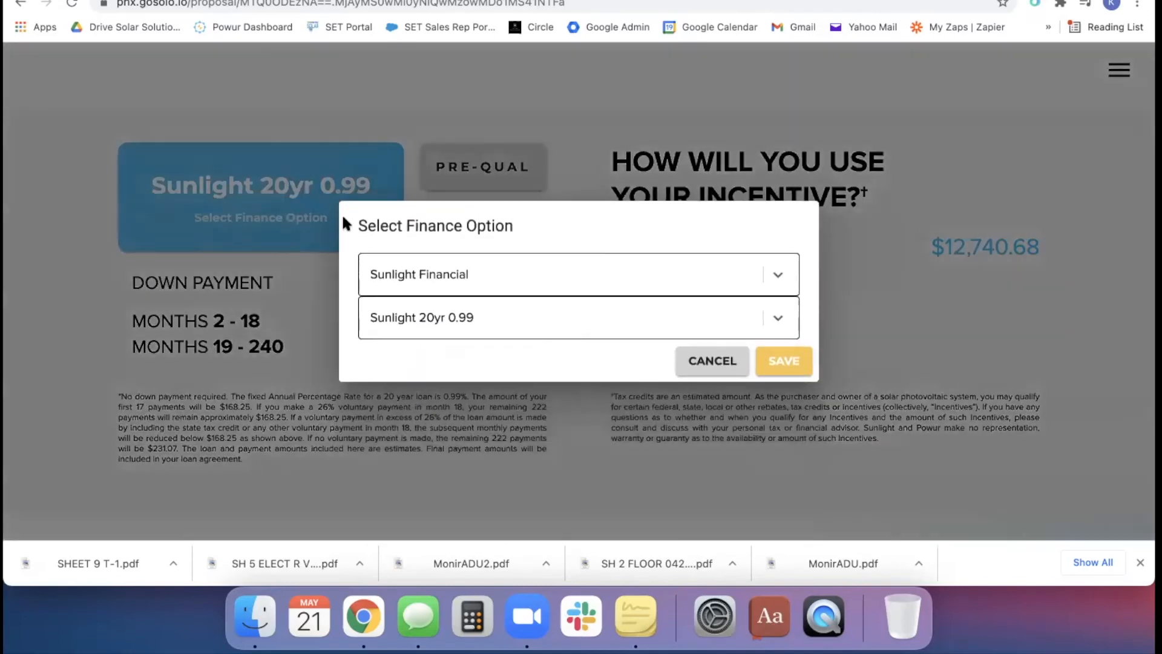
{"action": "left_click", "coordinate": [502, 270]}
{"action": "left_click", "coordinate": [448, 314]}
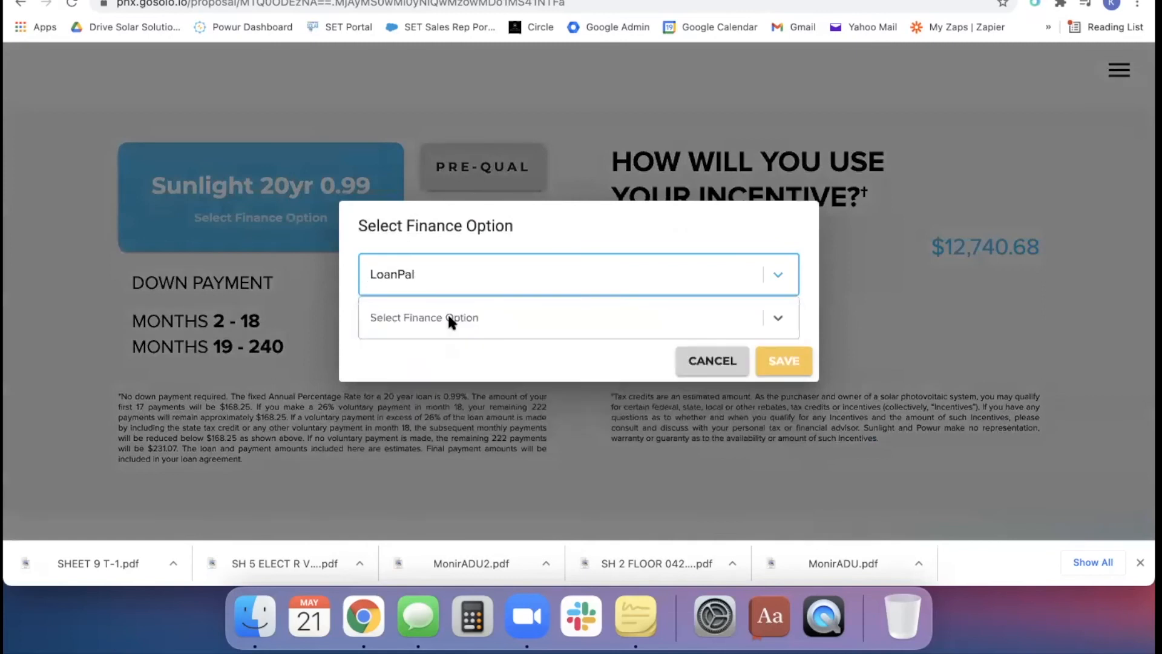
{"action": "left_click", "coordinate": [424, 276]}
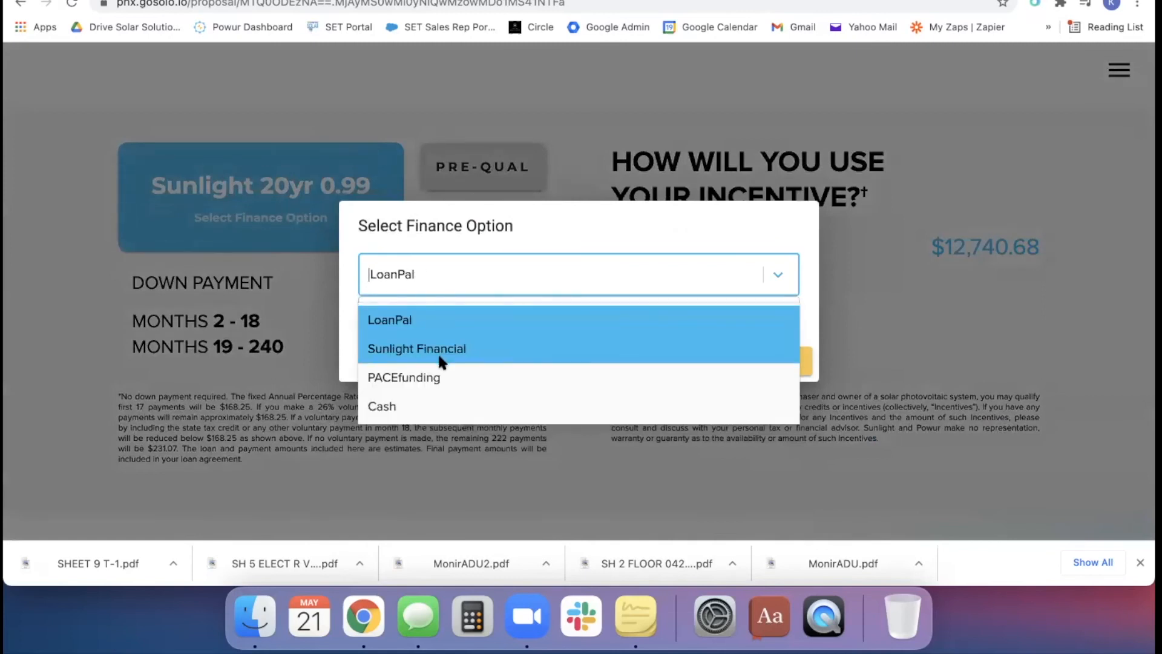
{"action": "left_click", "coordinate": [388, 319]}
{"action": "left_click", "coordinate": [444, 315]}
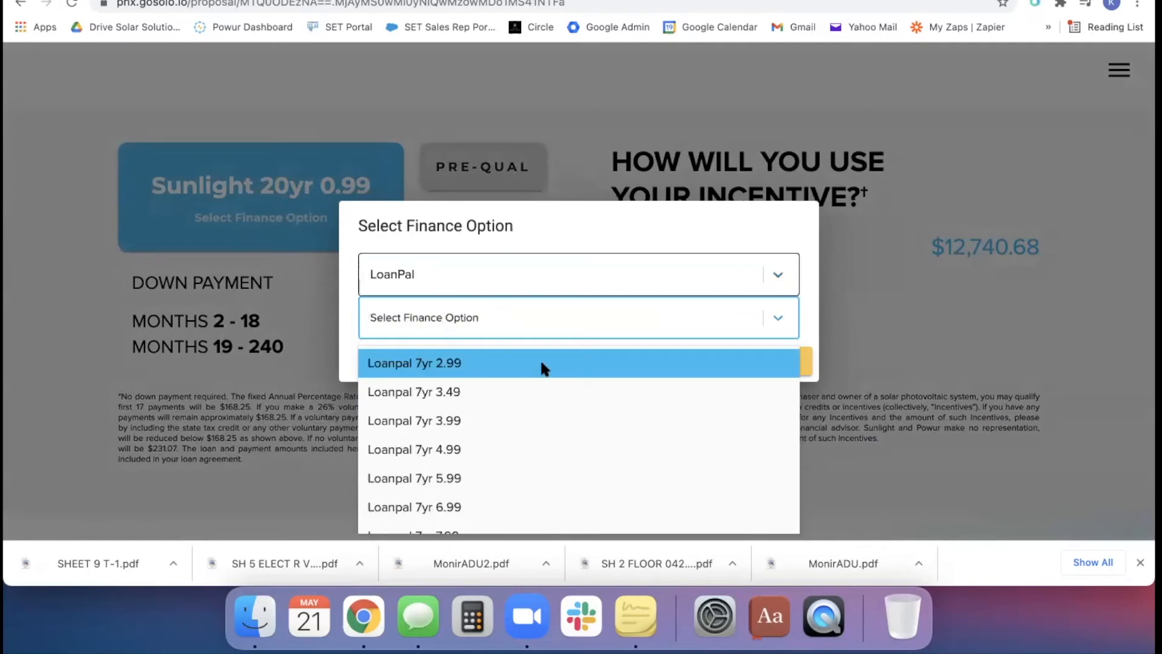
{"action": "scroll", "coordinate": [540, 362], "scroll_direction": "down", "scroll_amount": 1}
{"action": "scroll", "coordinate": [543, 366], "scroll_direction": "up", "scroll_amount": 1}
{"action": "scroll", "coordinate": [528, 412], "scroll_direction": "down", "scroll_amount": 5}
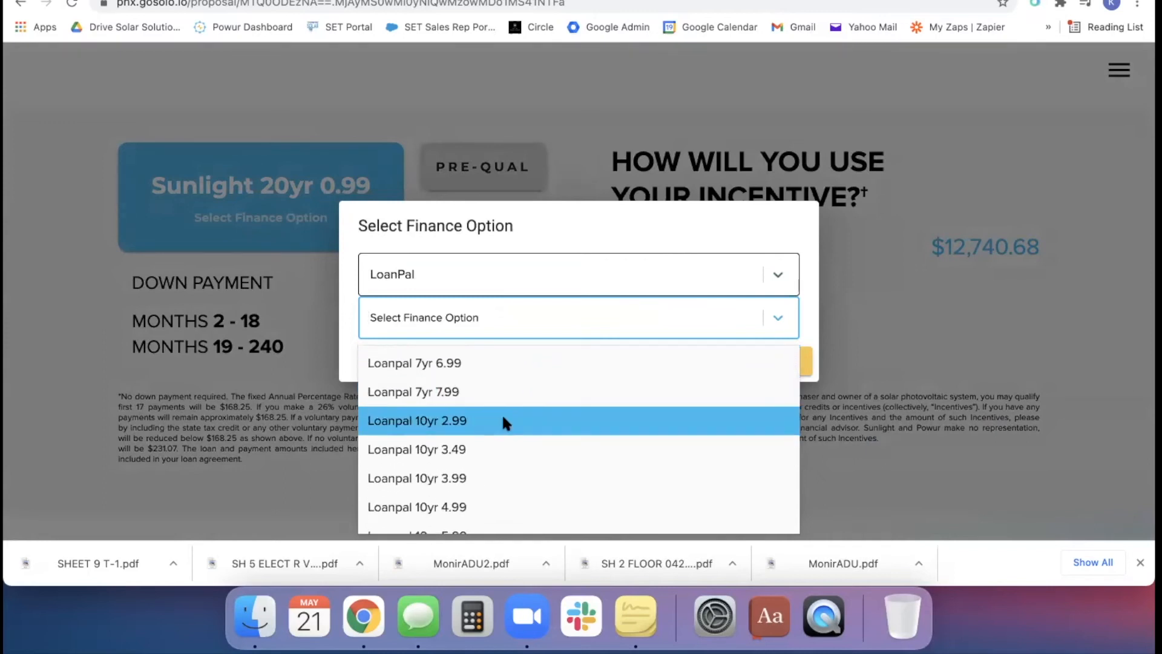
{"action": "scroll", "coordinate": [505, 502], "scroll_direction": "down", "scroll_amount": 2}
{"action": "scroll", "coordinate": [503, 512], "scroll_direction": "down", "scroll_amount": 4}
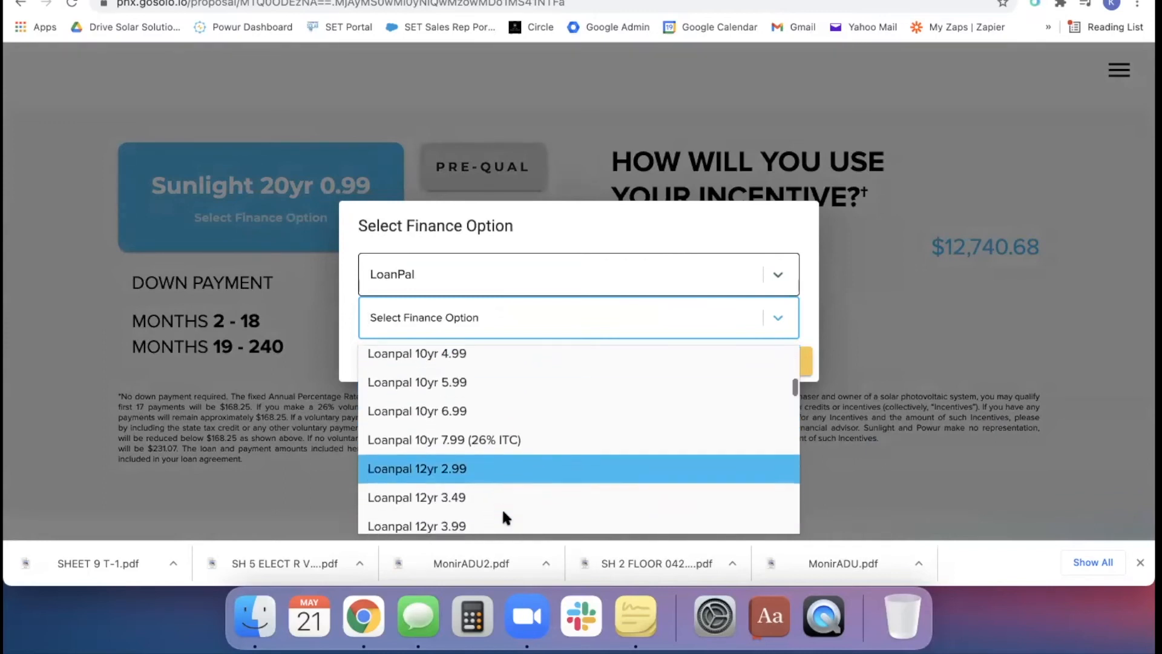
{"action": "scroll", "coordinate": [487, 399], "scroll_direction": "down", "scroll_amount": 12}
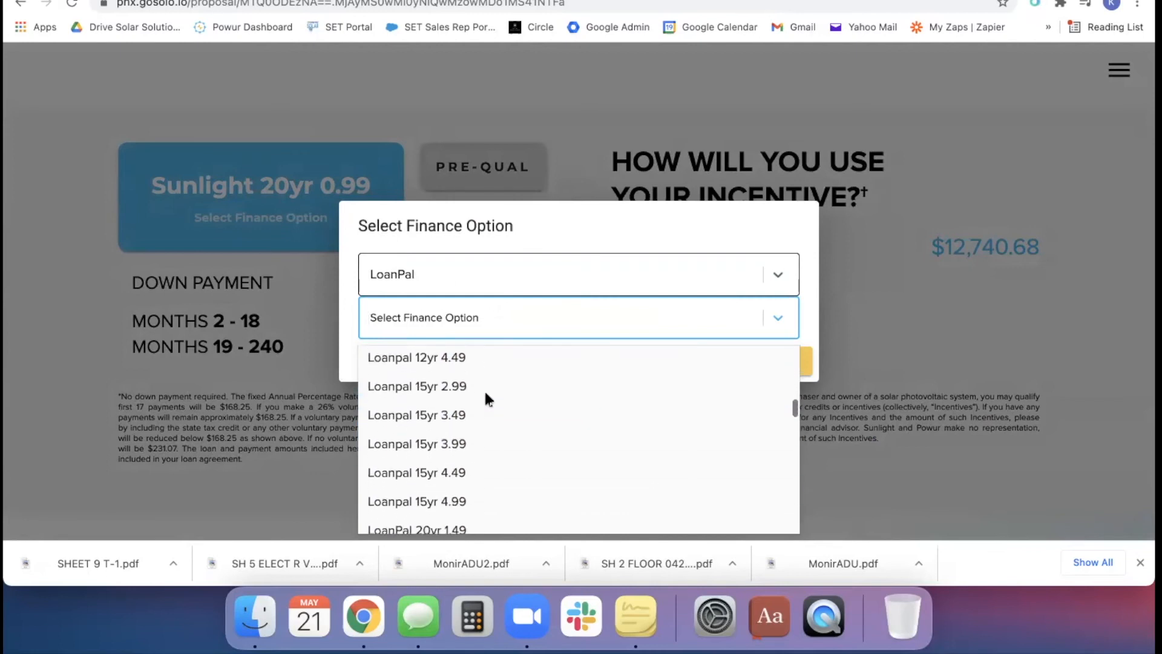
{"action": "scroll", "coordinate": [484, 397], "scroll_direction": "down", "scroll_amount": 10}
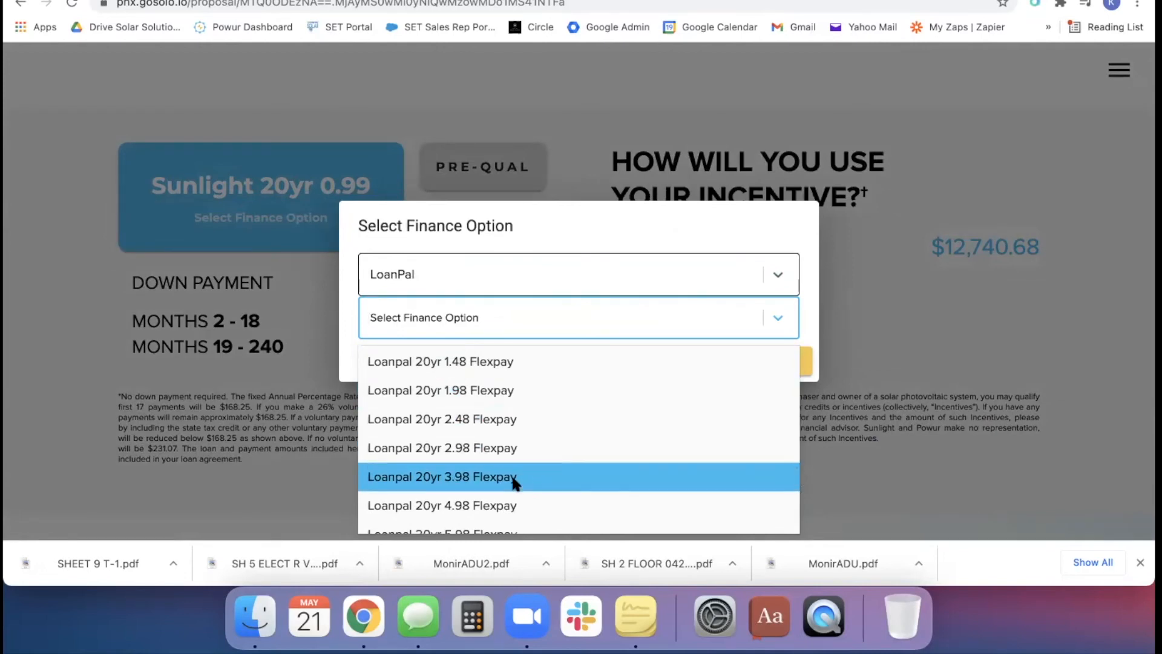
{"action": "scroll", "coordinate": [514, 482], "scroll_direction": "down", "scroll_amount": 8}
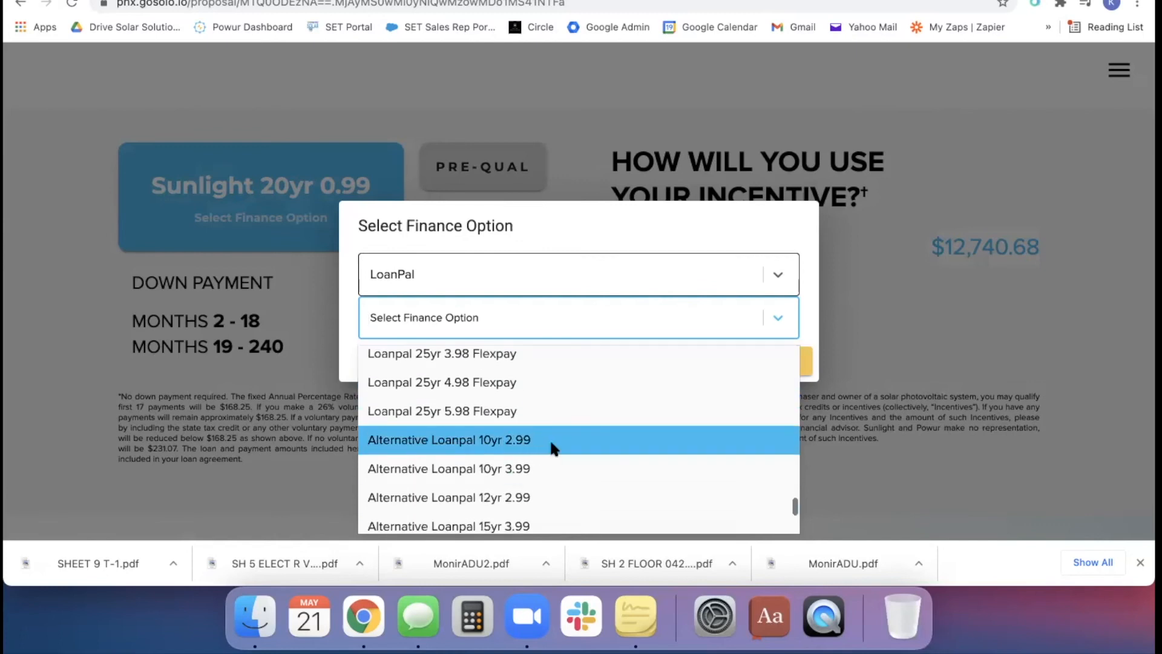
{"action": "scroll", "coordinate": [550, 445], "scroll_direction": "down", "scroll_amount": 3}
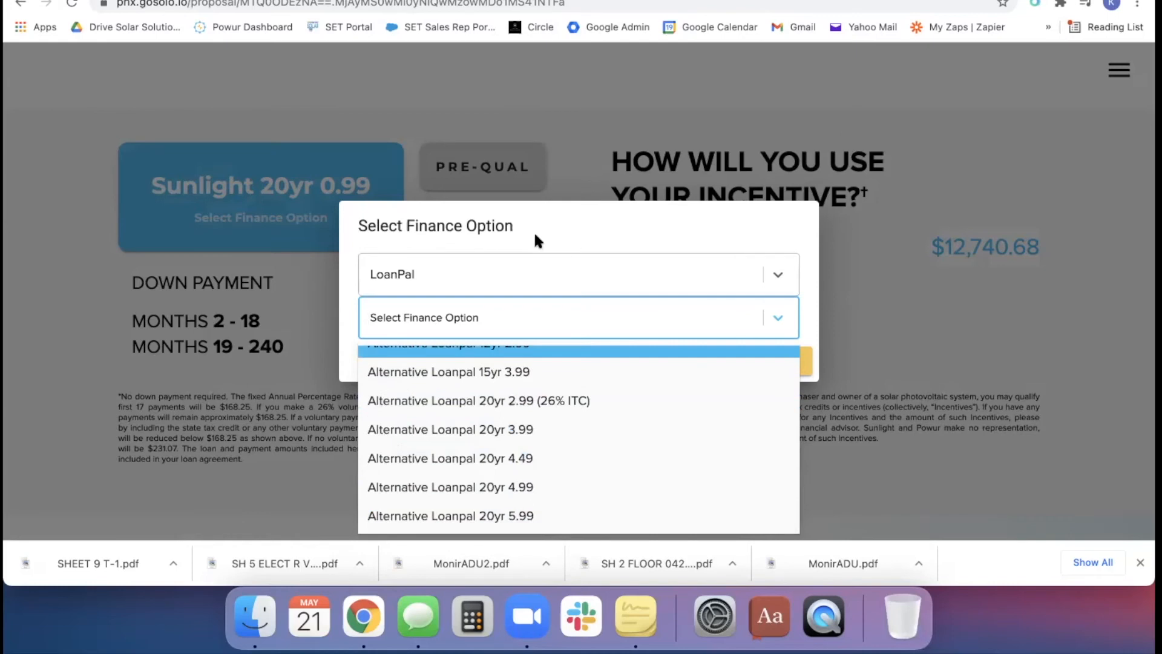
Look through Sunlight Financial's loan terms and the list of lenders, and cancel the finance option change
{"action": "left_click", "coordinate": [604, 314]}
{"action": "left_click", "coordinate": [594, 273]}
{"action": "left_click", "coordinate": [457, 343]}
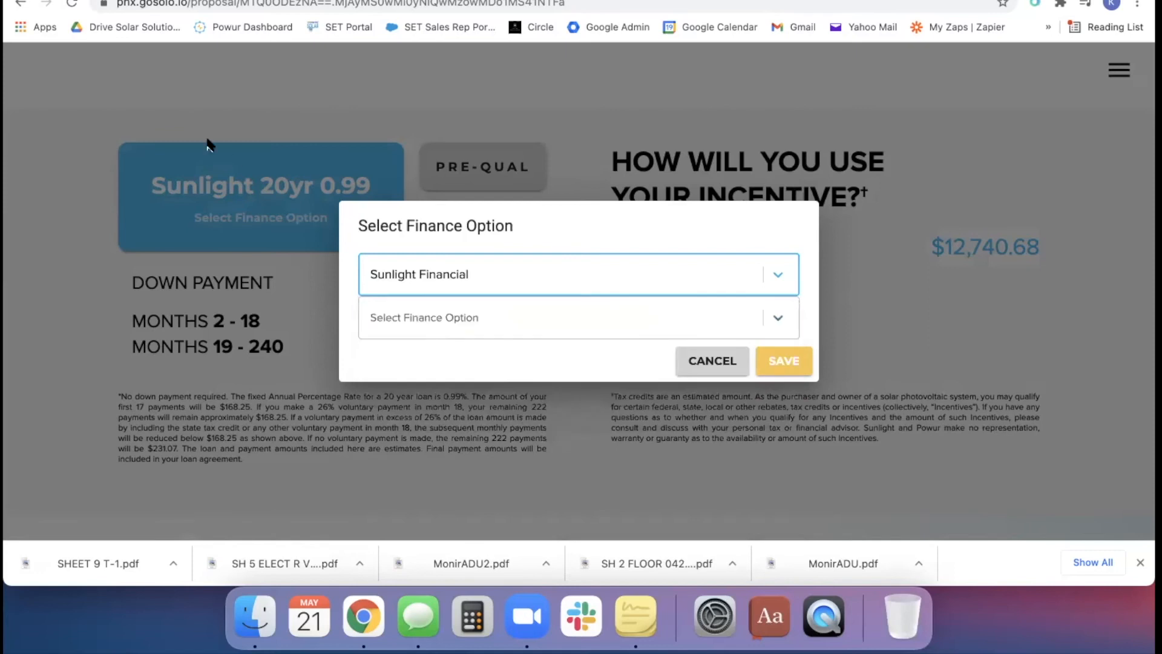
{"action": "left_click", "coordinate": [482, 327]}
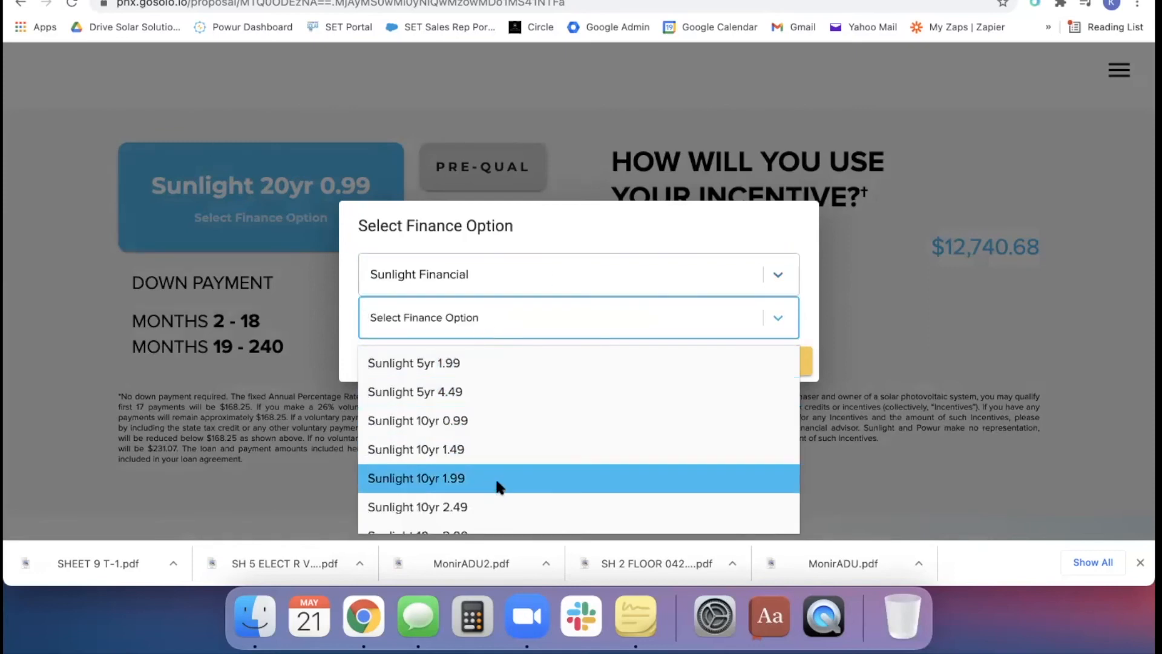
{"action": "scroll", "coordinate": [496, 482], "scroll_direction": "down", "scroll_amount": 8}
{"action": "scroll", "coordinate": [496, 482], "scroll_direction": "down", "scroll_amount": 10}
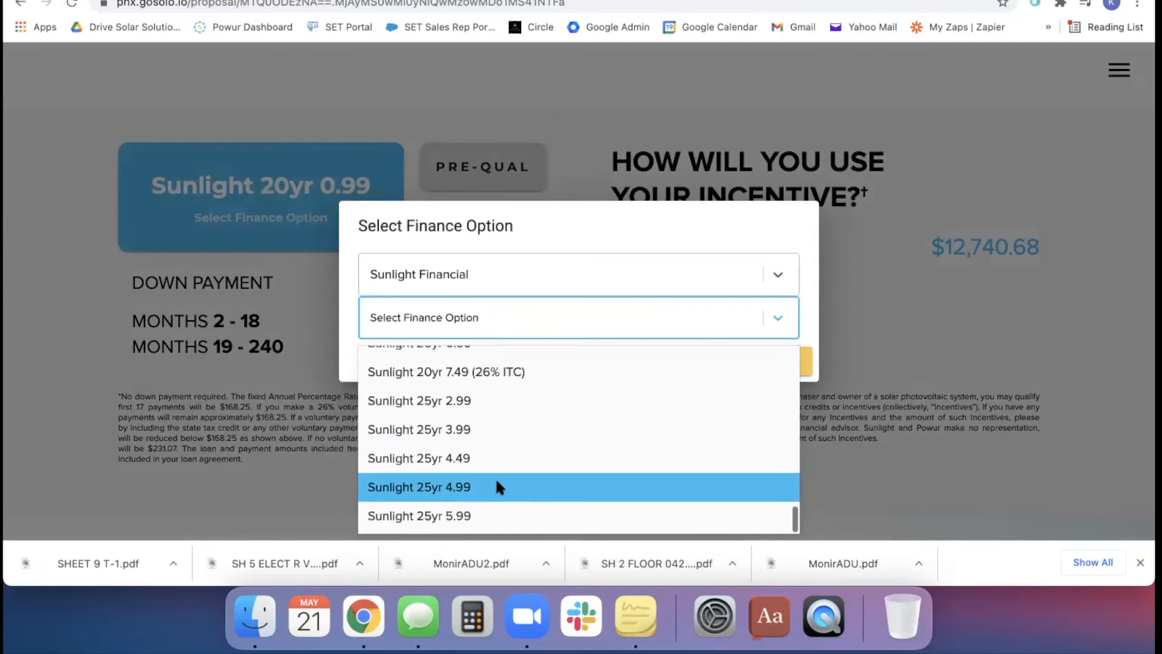
{"action": "left_click", "coordinate": [721, 318]}
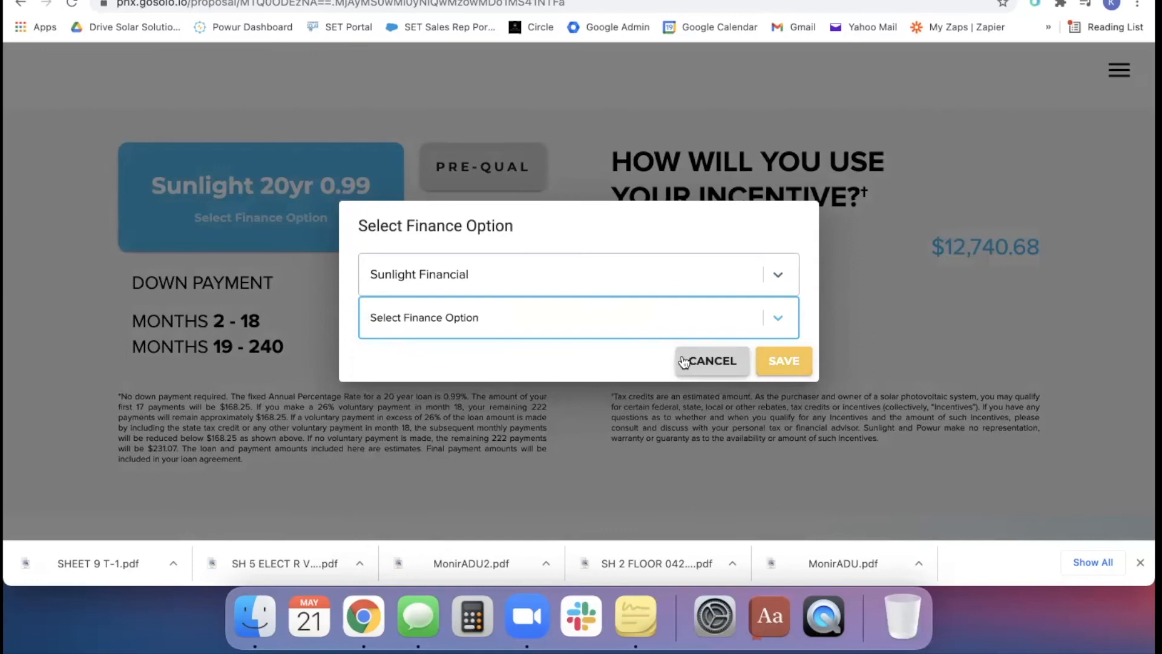
{"action": "left_click", "coordinate": [539, 271]}
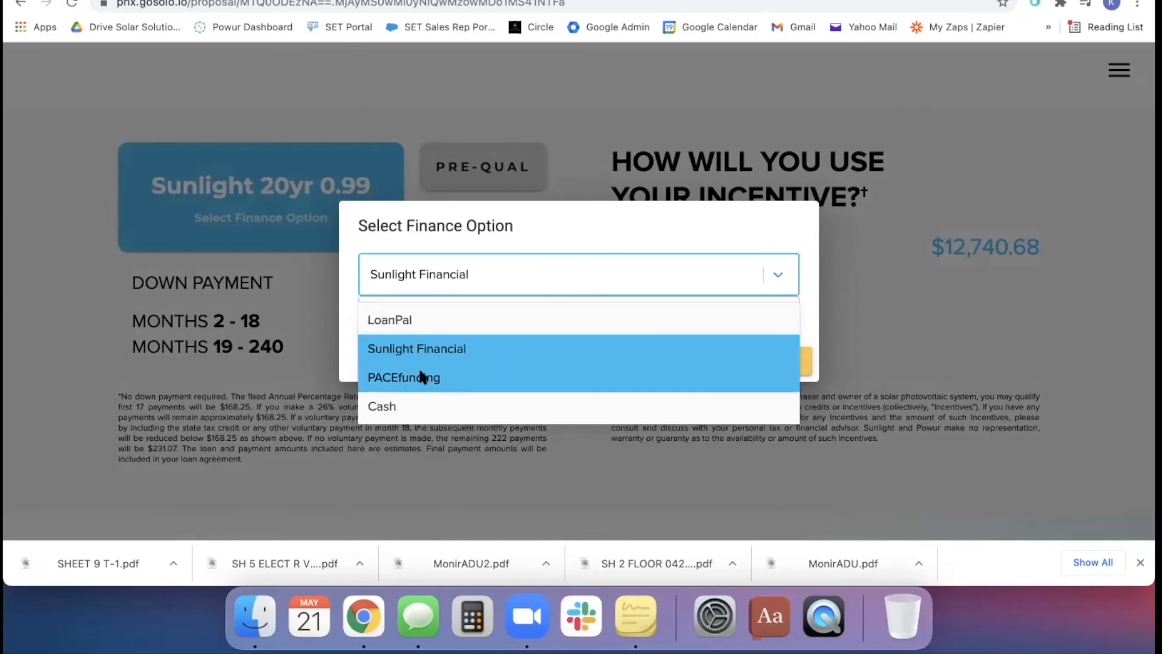
{"action": "left_click", "coordinate": [611, 231]}
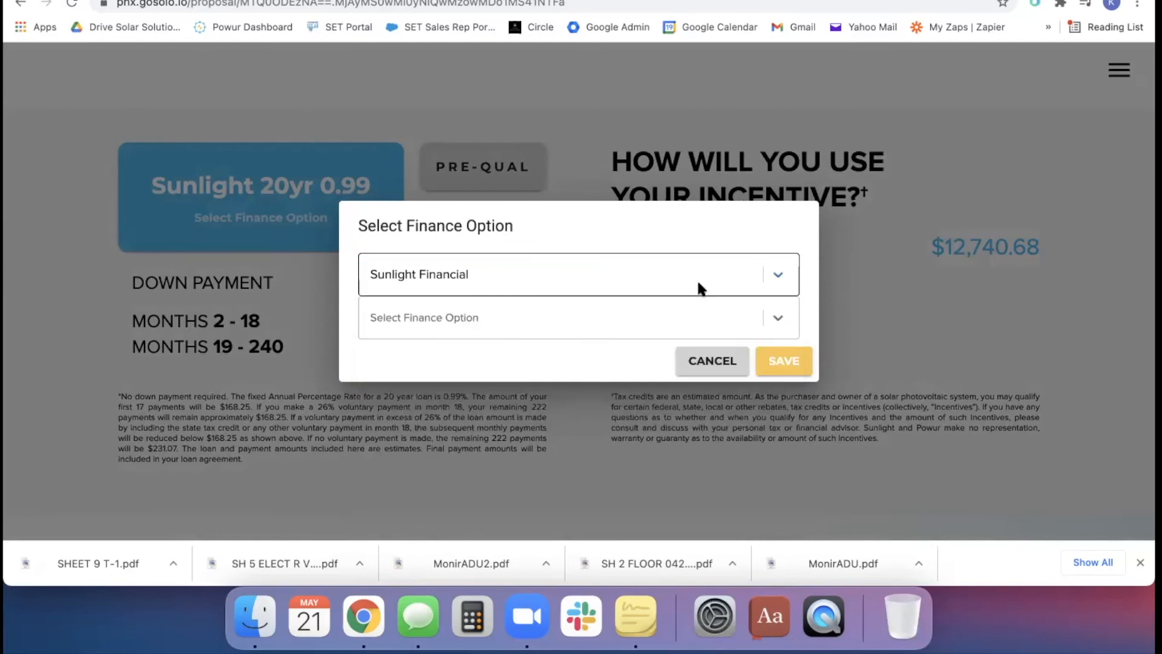
{"action": "left_click", "coordinate": [717, 361]}
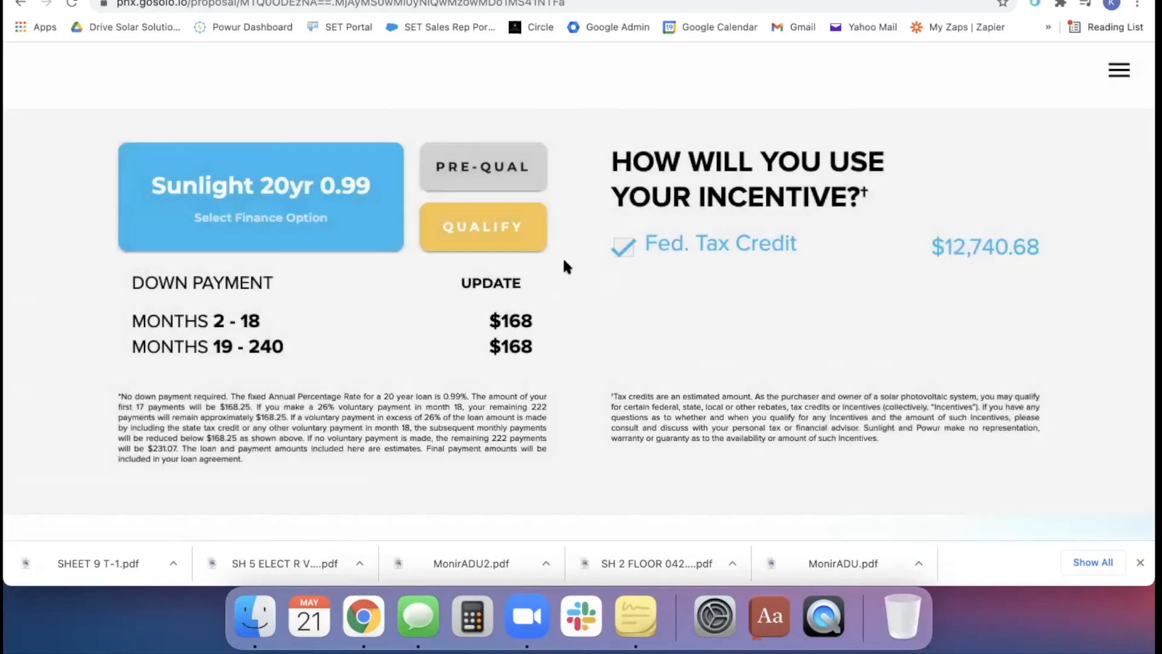
Exclude the Fed. Tax Credit incentive and review its effect on the monthly solar payment and 25-year savings
{"action": "left_click", "coordinate": [622, 248]}
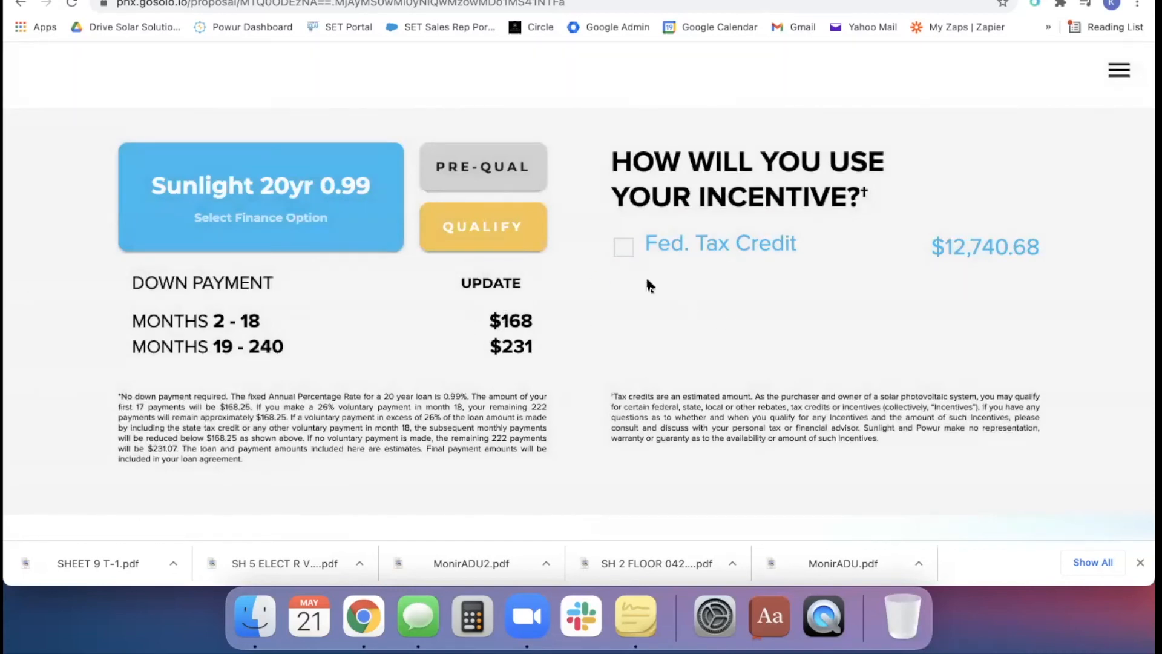
{"action": "scroll", "coordinate": [548, 315], "scroll_direction": "up", "scroll_amount": 6}
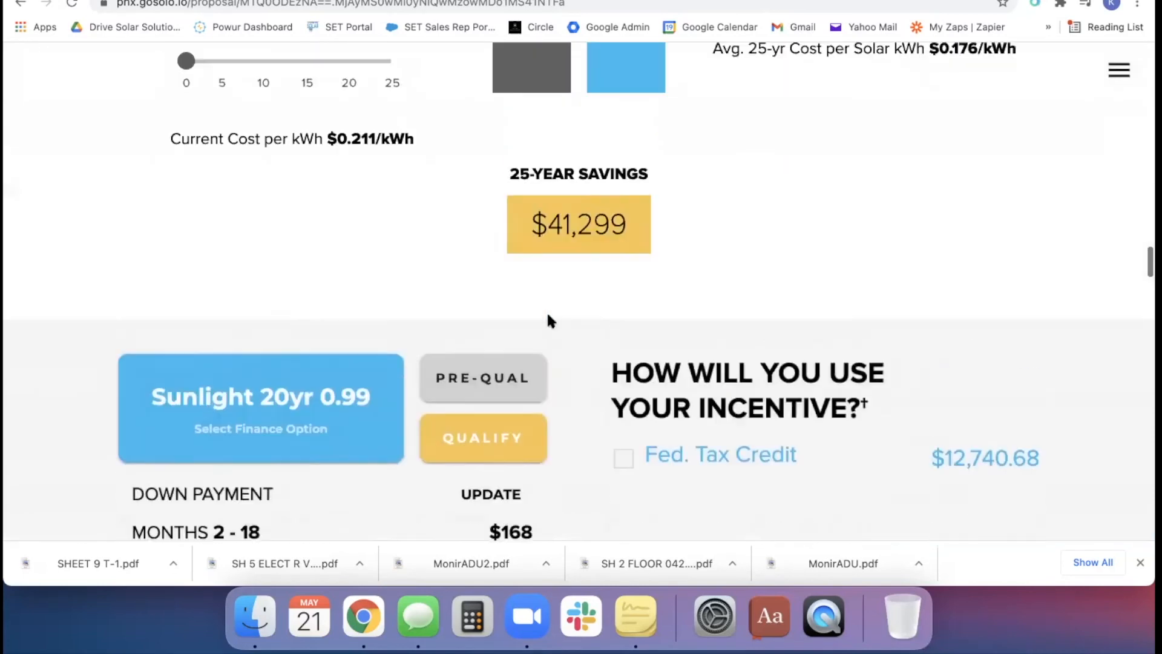
{"action": "scroll", "coordinate": [639, 474], "scroll_direction": "down", "scroll_amount": 4}
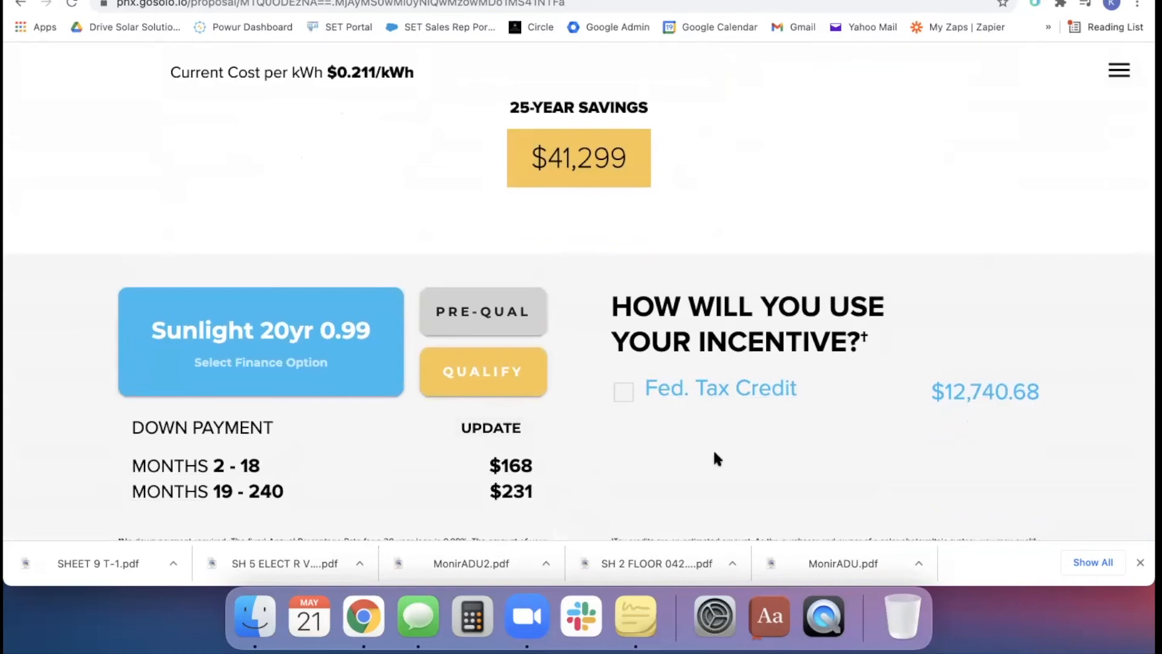
{"action": "scroll", "coordinate": [714, 457], "scroll_direction": "up", "scroll_amount": 4}
{"action": "scroll", "coordinate": [981, 231], "scroll_direction": "down", "scroll_amount": 4}
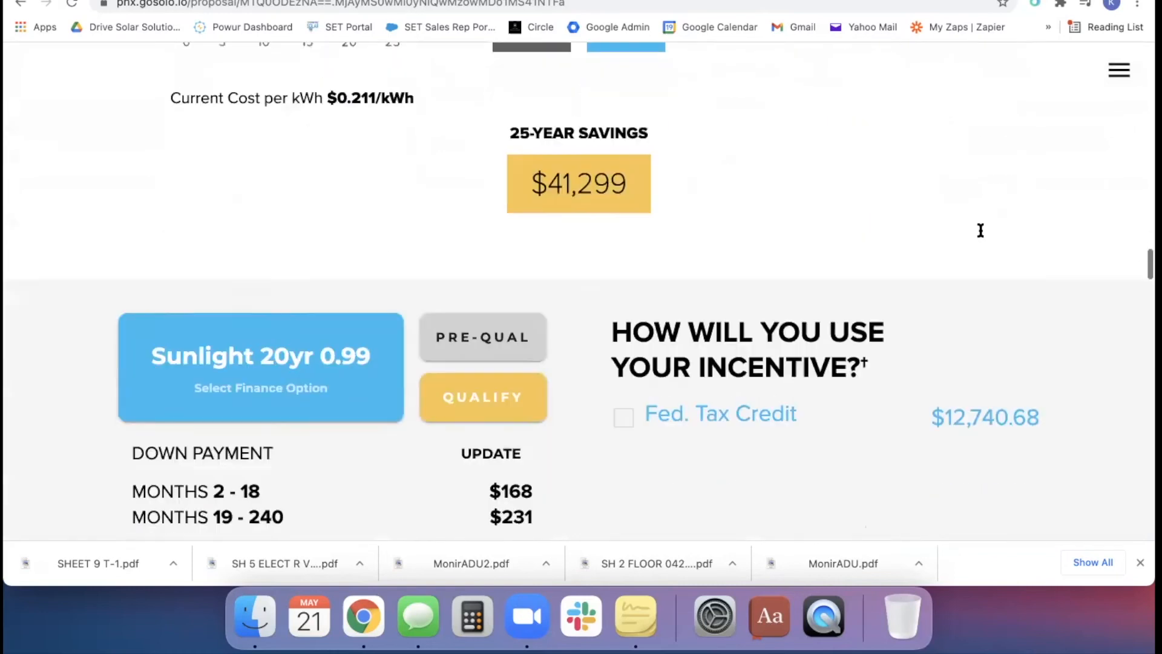
{"action": "scroll", "coordinate": [980, 230], "scroll_direction": "down", "scroll_amount": 5}
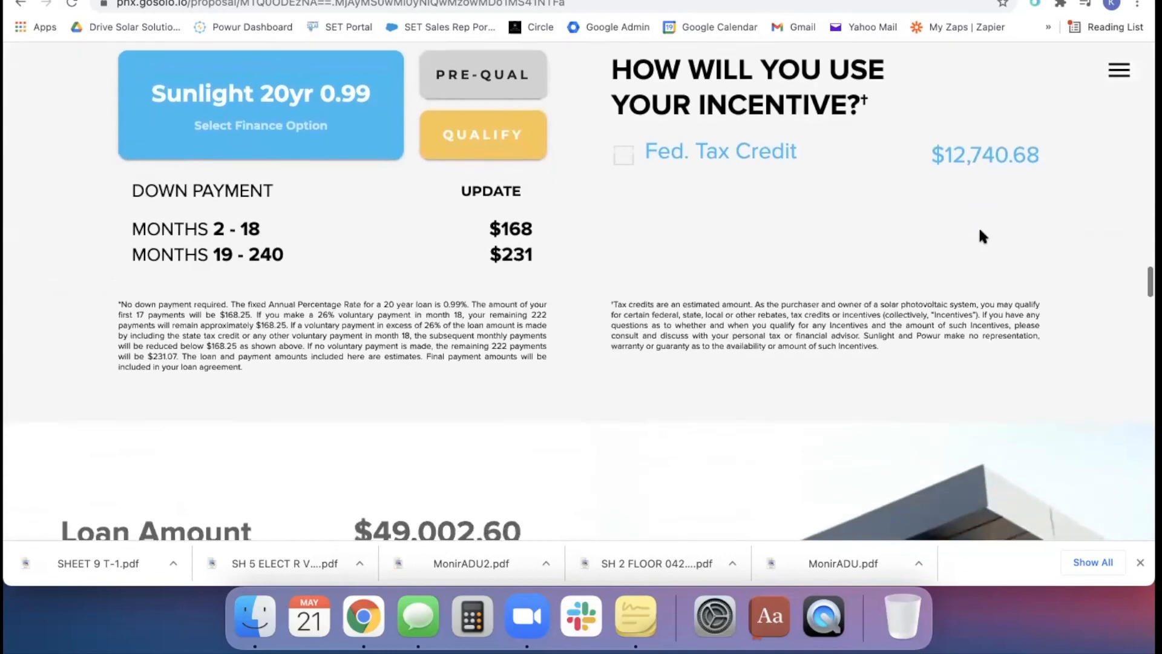
{"action": "scroll", "coordinate": [979, 227], "scroll_direction": "up", "scroll_amount": 9}
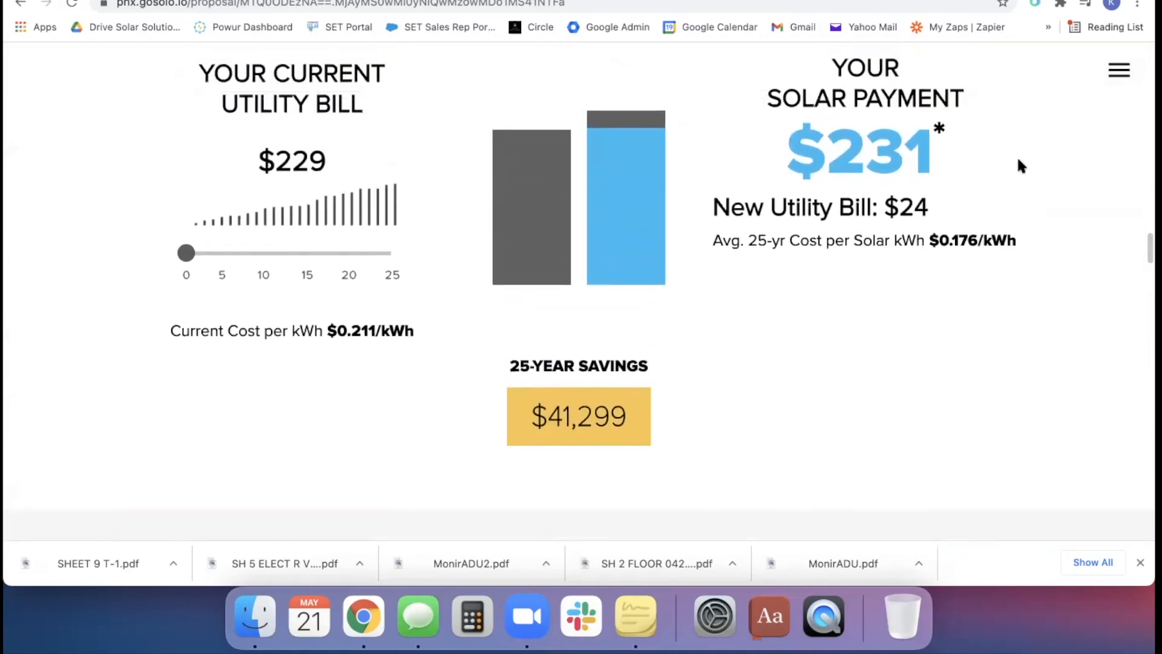
{"action": "scroll", "coordinate": [914, 261], "scroll_direction": "down", "scroll_amount": 5}
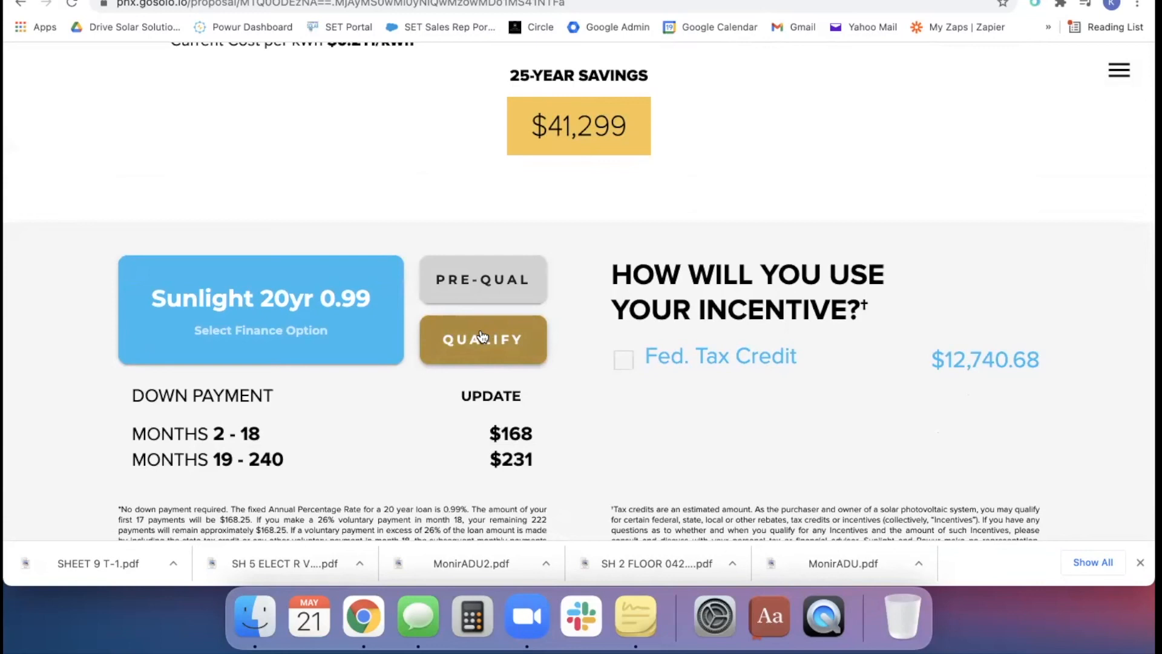
Try a docs request for the Home Owner with Powur CA - English as install partner, and cancel the request
{"action": "left_click", "coordinate": [1119, 72]}
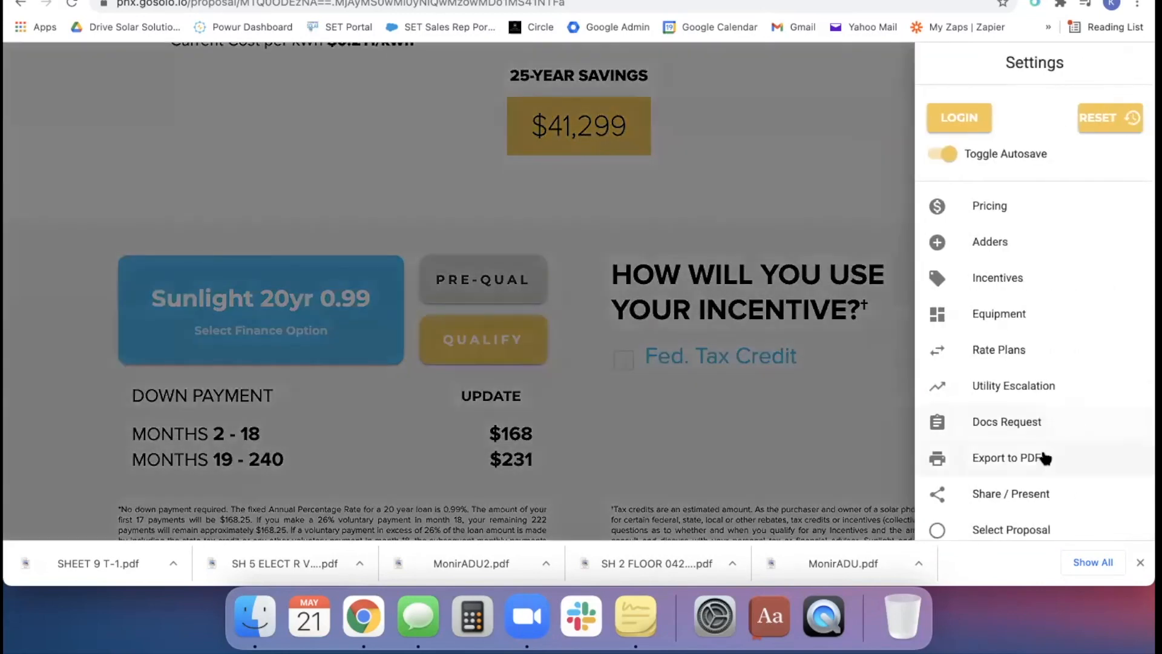
{"action": "left_click", "coordinate": [1017, 425]}
{"action": "left_click", "coordinate": [407, 199]}
{"action": "left_click", "coordinate": [371, 252]}
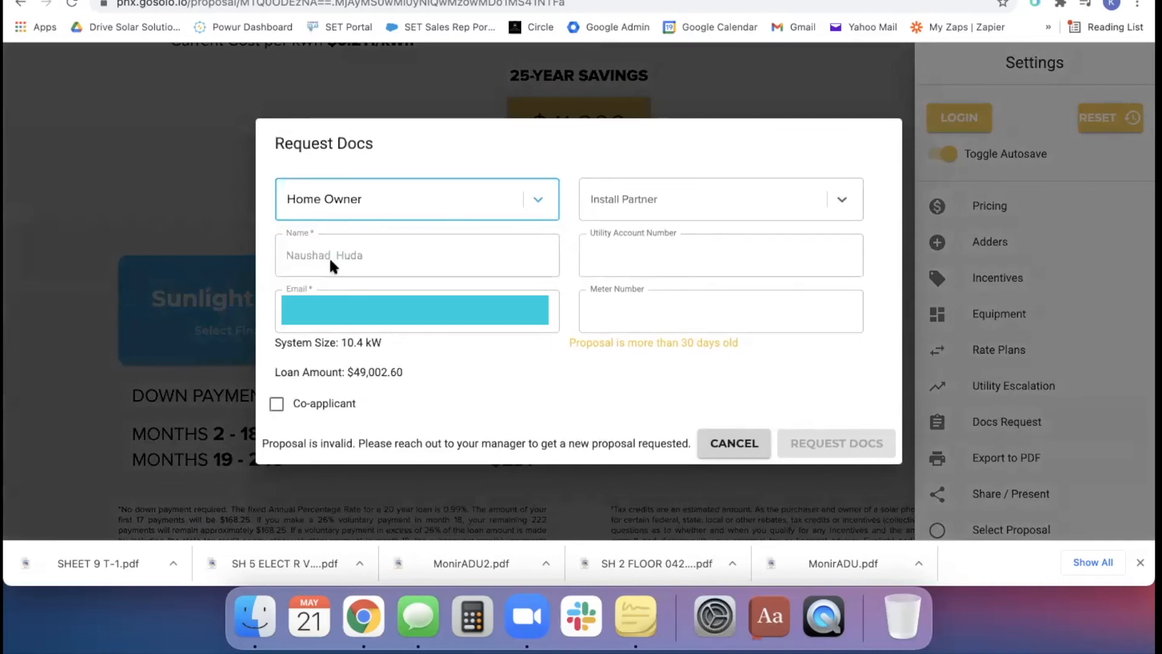
{"action": "left_click", "coordinate": [664, 192]}
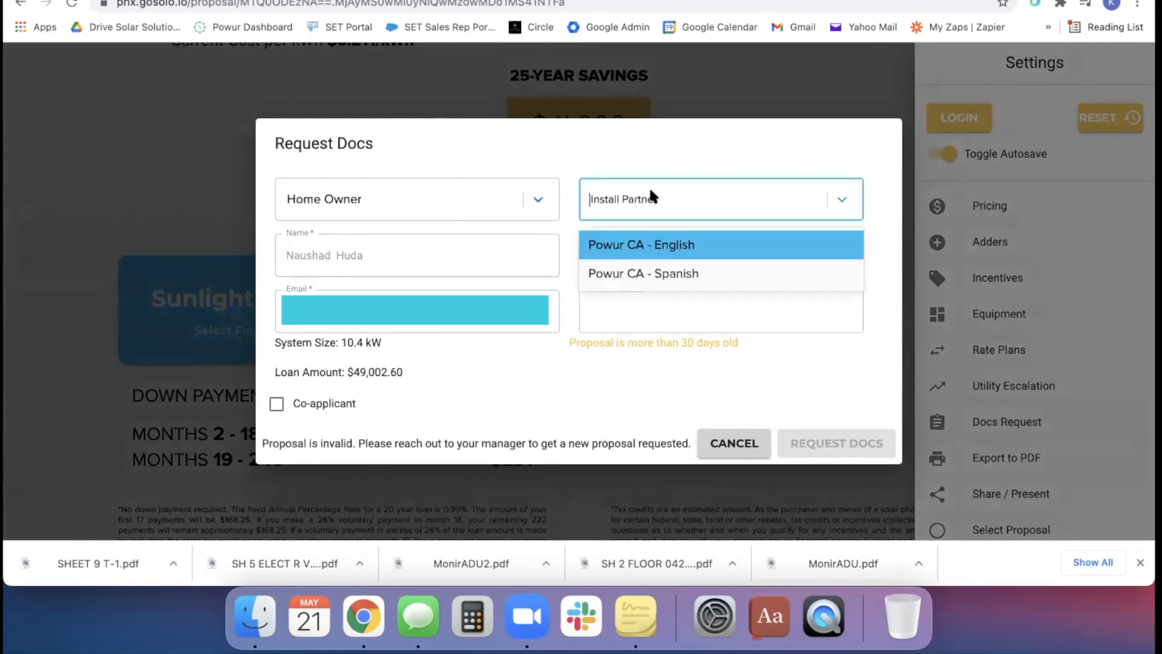
{"action": "left_click", "coordinate": [704, 253]}
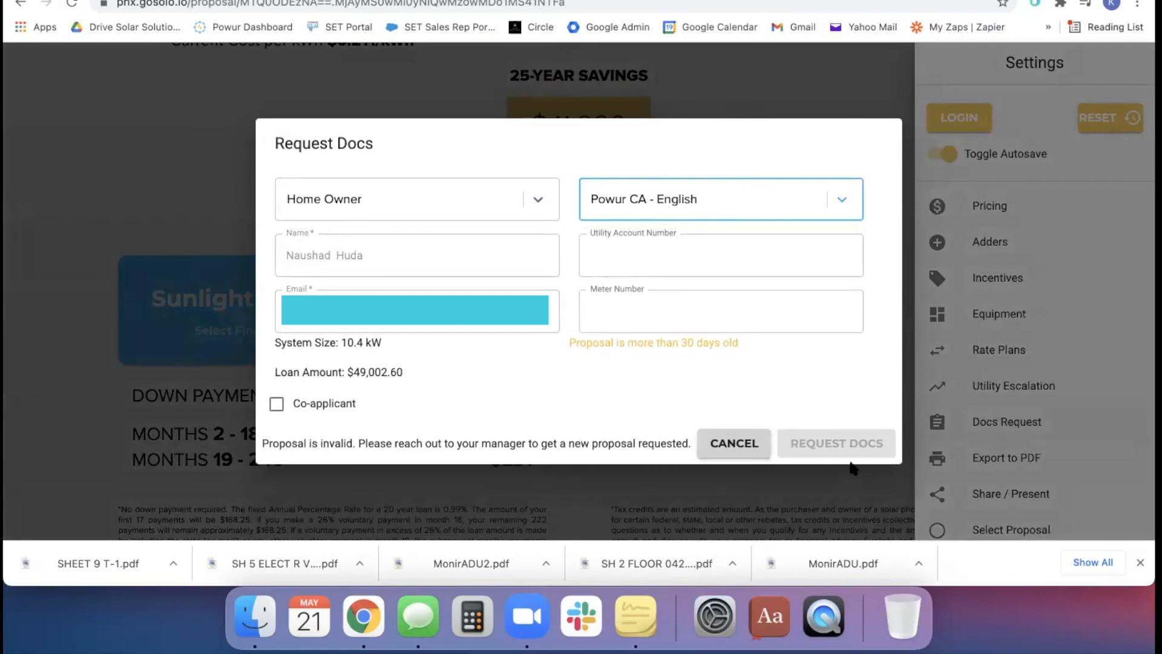
{"action": "left_click", "coordinate": [731, 448]}
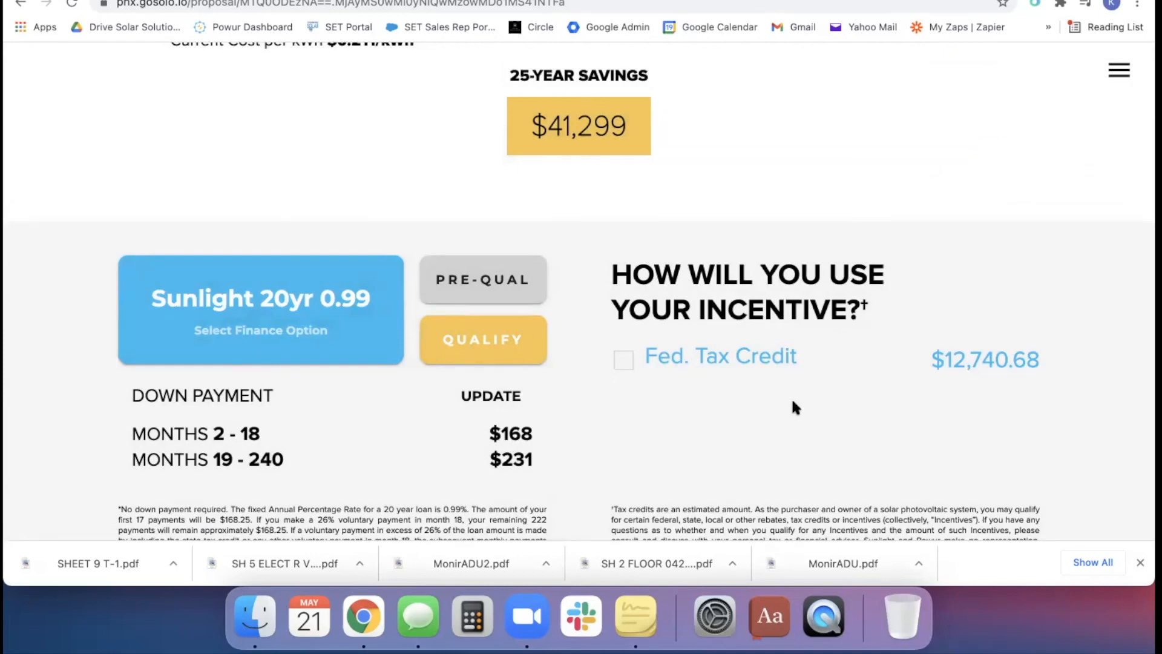
Go back over the proposal from the payment comparison and energy chart up to the roof design and system size
{"action": "scroll", "coordinate": [883, 363], "scroll_direction": "up", "scroll_amount": 8}
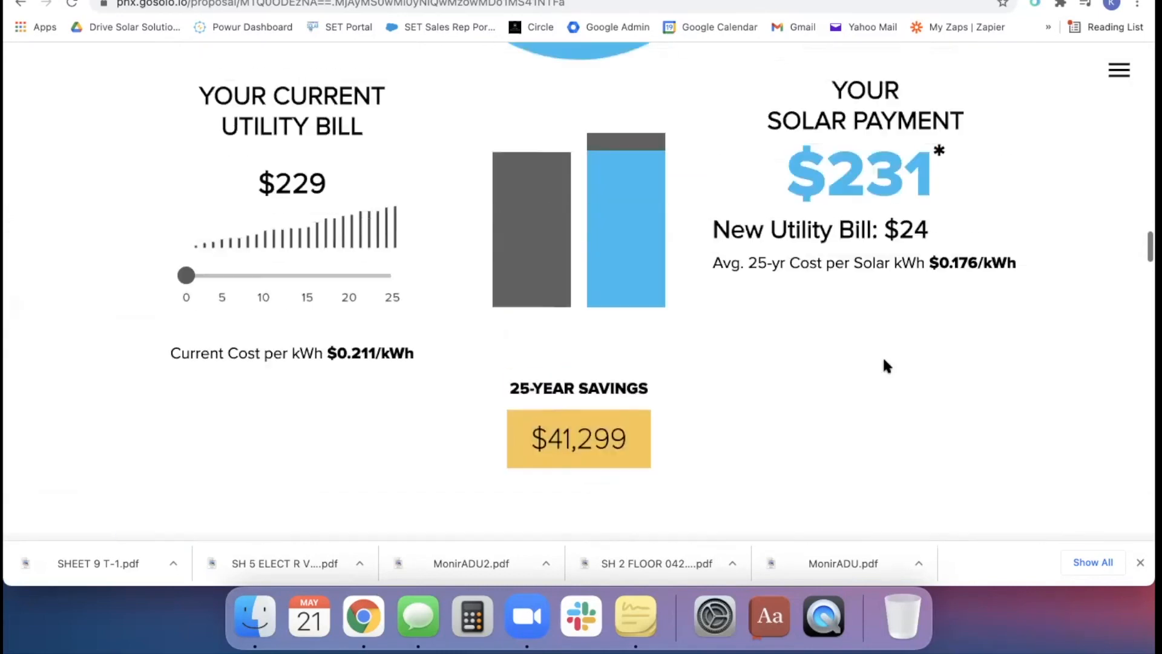
{"action": "scroll", "coordinate": [884, 360], "scroll_direction": "up", "scroll_amount": 15}
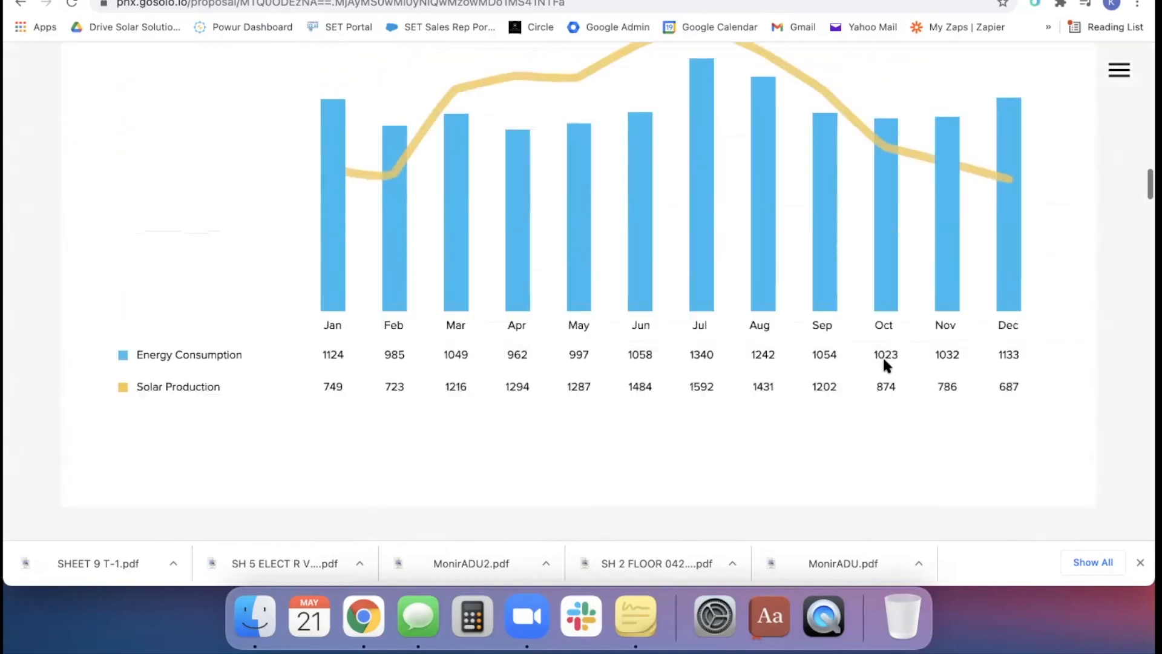
{"action": "scroll", "coordinate": [884, 363], "scroll_direction": "up", "scroll_amount": 6}
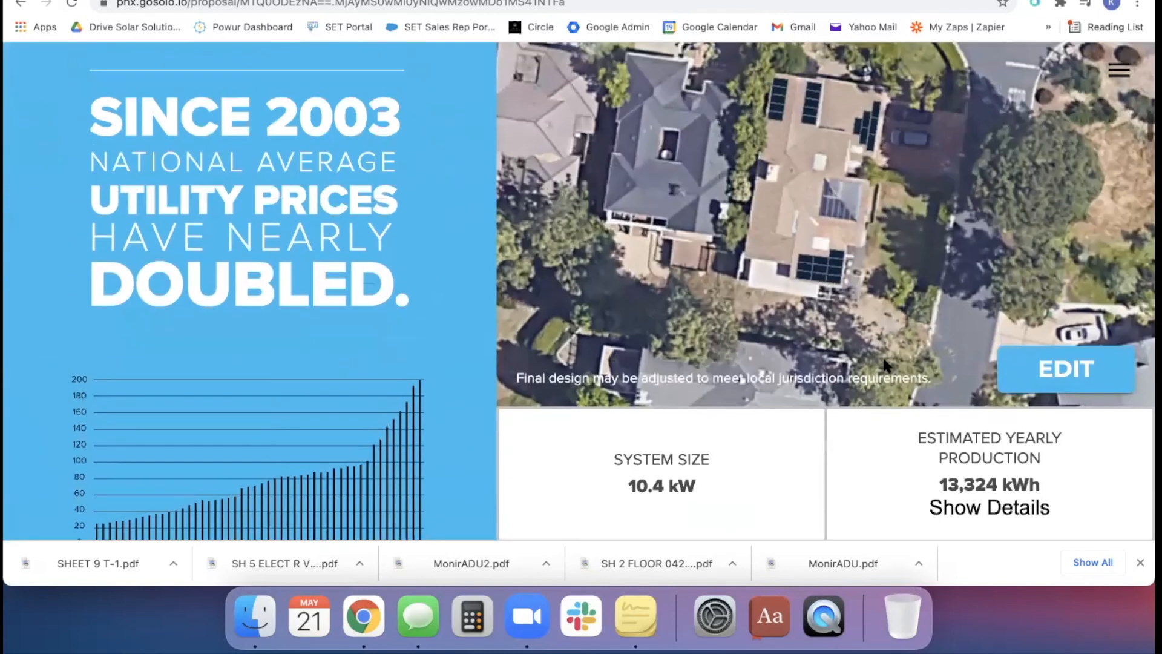
Review the proposal from the roof design through the monthly consumption and production chart, solar offset and payment comparison to the financing and incentive section
{"action": "scroll", "coordinate": [884, 363], "scroll_direction": "up", "scroll_amount": 1}
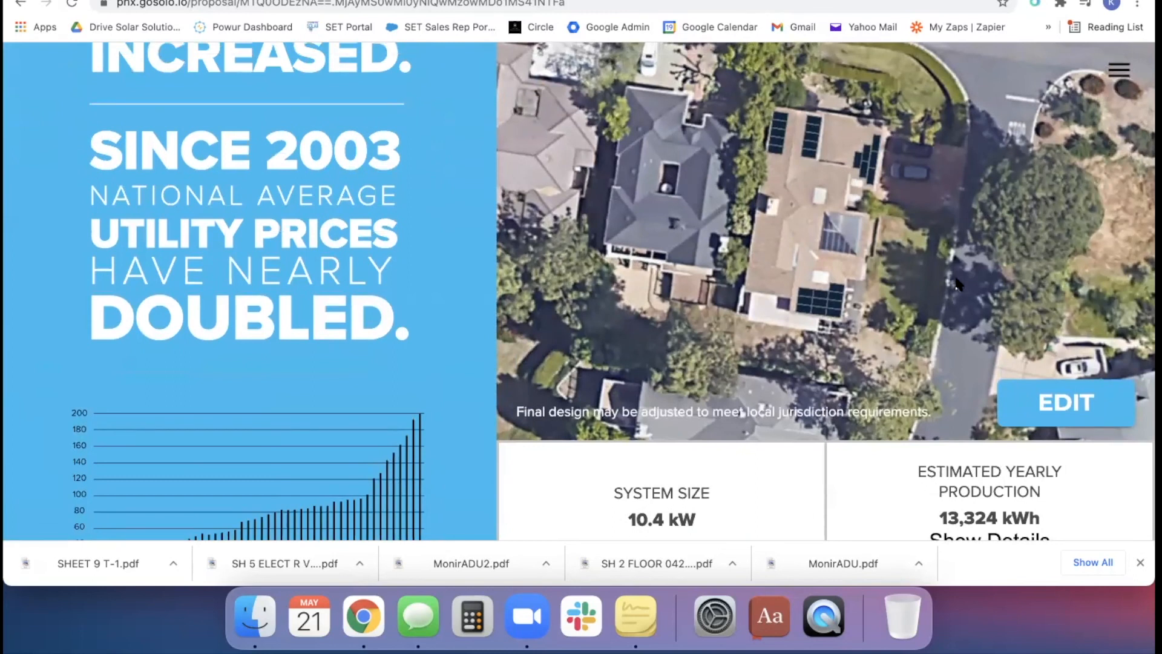
{"action": "scroll", "coordinate": [958, 284], "scroll_direction": "down", "scroll_amount": 10}
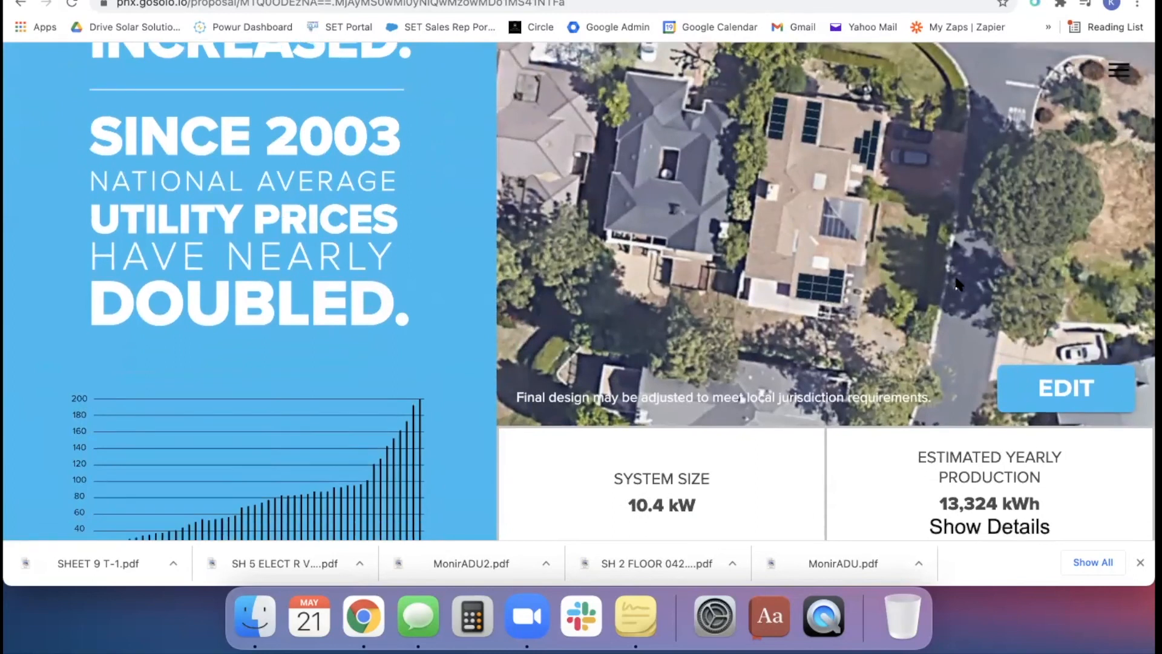
{"action": "scroll", "coordinate": [958, 284], "scroll_direction": "down", "scroll_amount": 1}
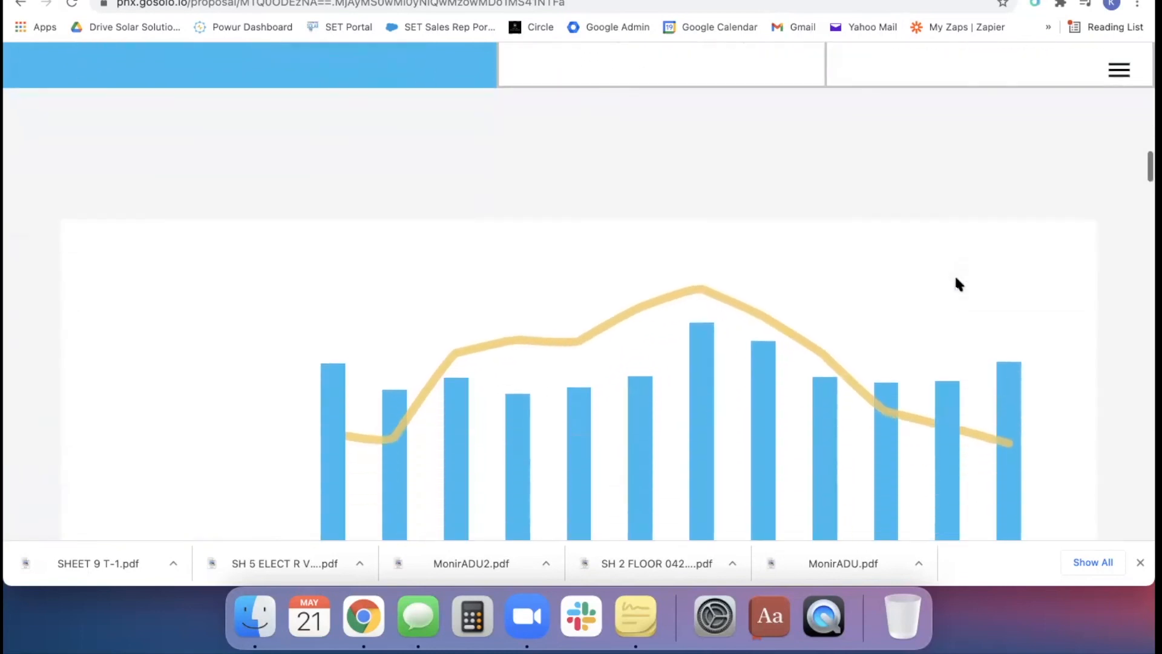
{"action": "scroll", "coordinate": [958, 285], "scroll_direction": "down", "scroll_amount": 3}
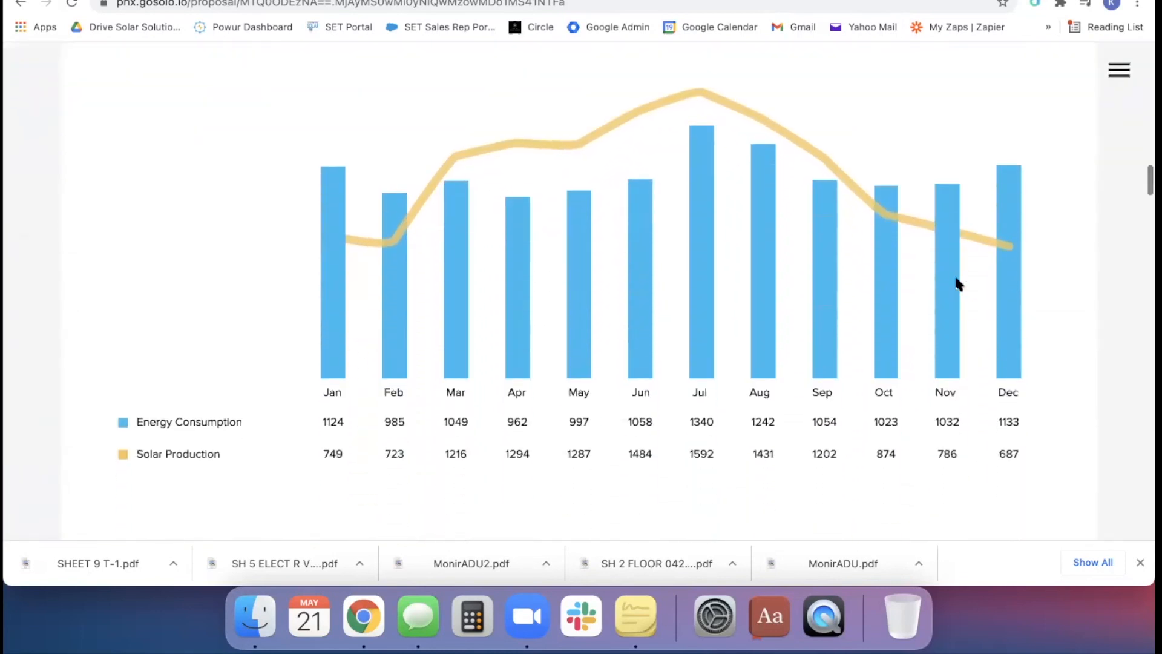
{"action": "scroll", "coordinate": [993, 278], "scroll_direction": "down", "scroll_amount": 8}
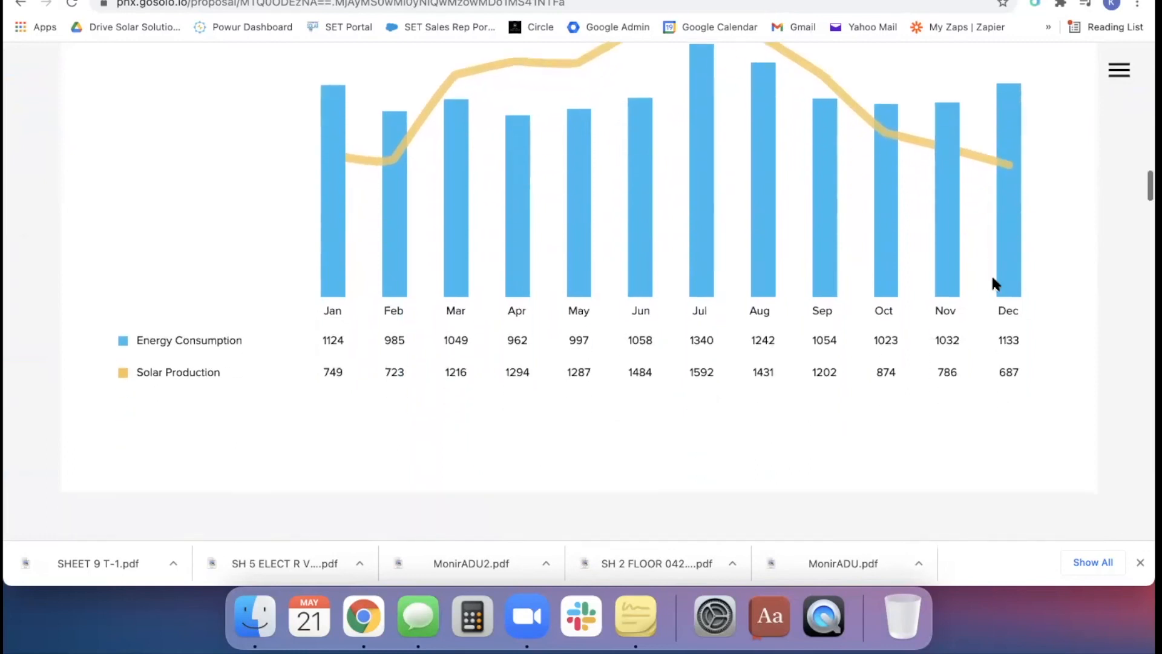
{"action": "scroll", "coordinate": [993, 279], "scroll_direction": "down", "scroll_amount": 4}
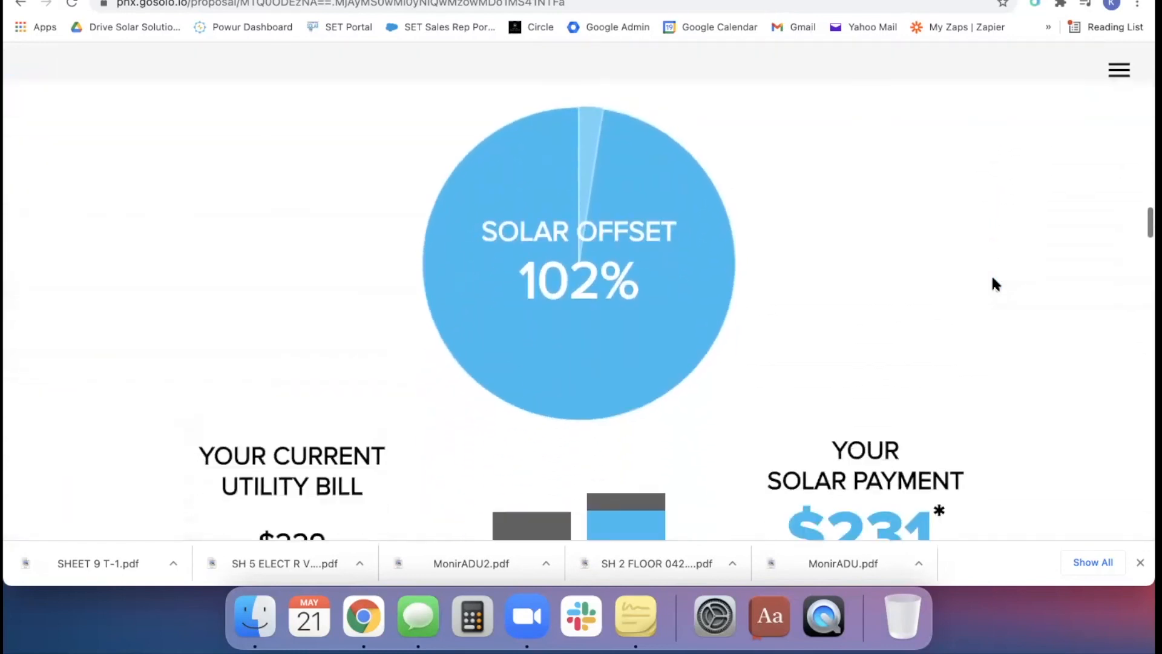
{"action": "scroll", "coordinate": [991, 274], "scroll_direction": "down", "scroll_amount": 5}
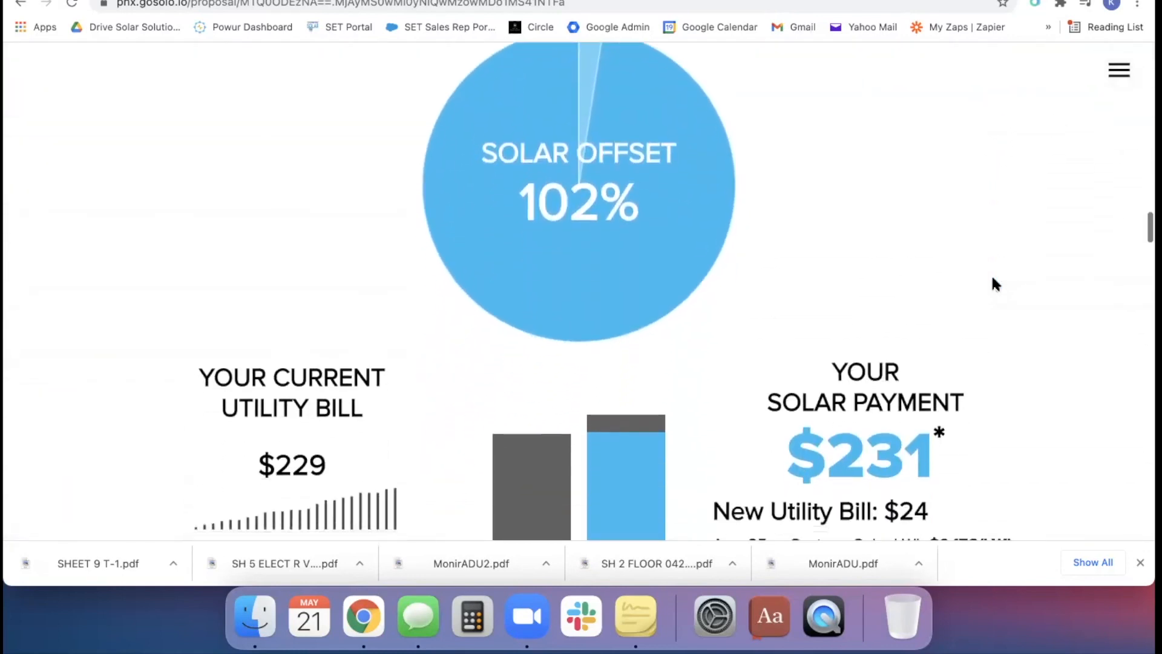
{"action": "scroll", "coordinate": [993, 280], "scroll_direction": "down", "scroll_amount": 5}
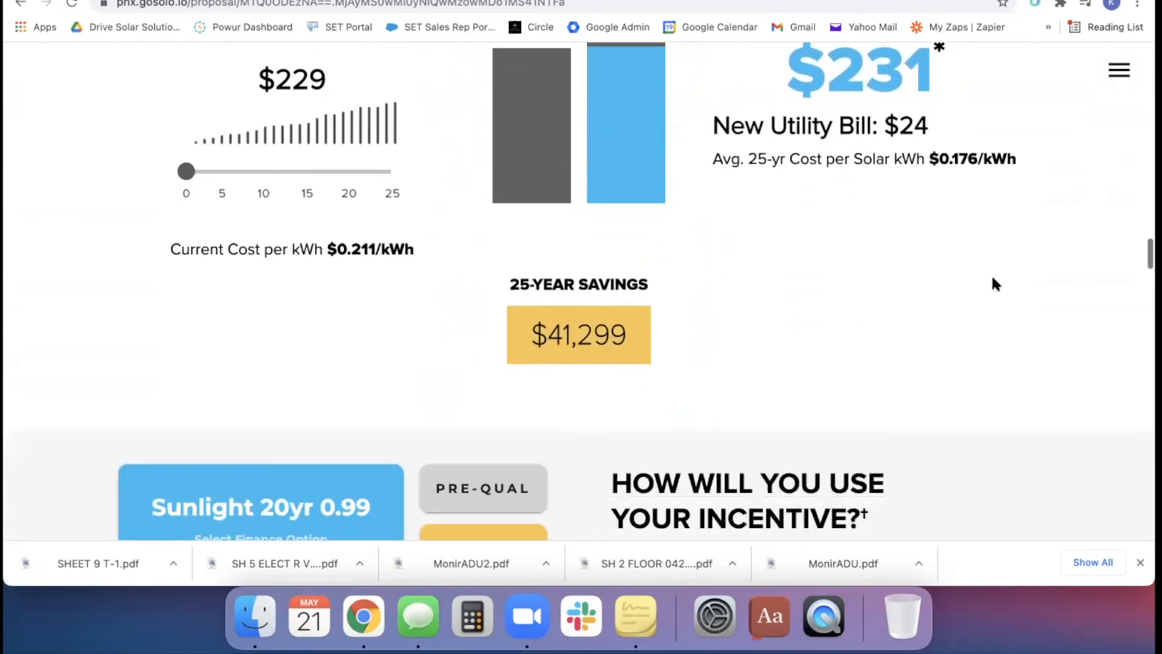
{"action": "scroll", "coordinate": [993, 279], "scroll_direction": "down", "scroll_amount": 15}
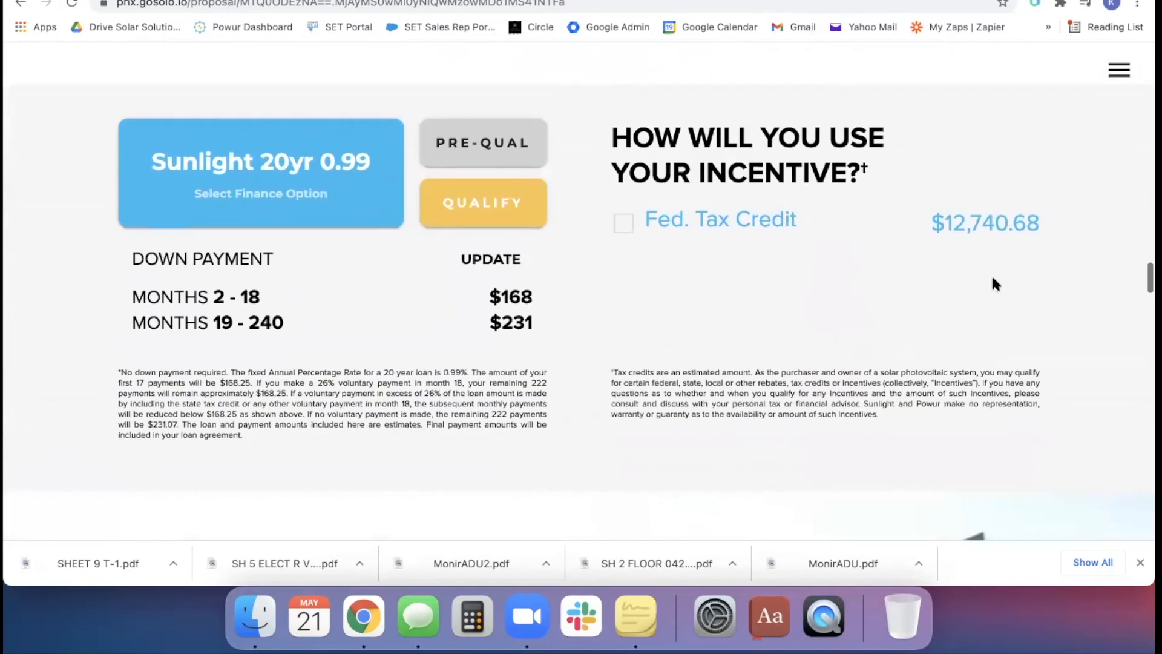
Read through the proposal's savings comparison, solar facts and process steps, down to the utility, system and cost details
{"action": "scroll", "coordinate": [993, 283], "scroll_direction": "down", "scroll_amount": 2}
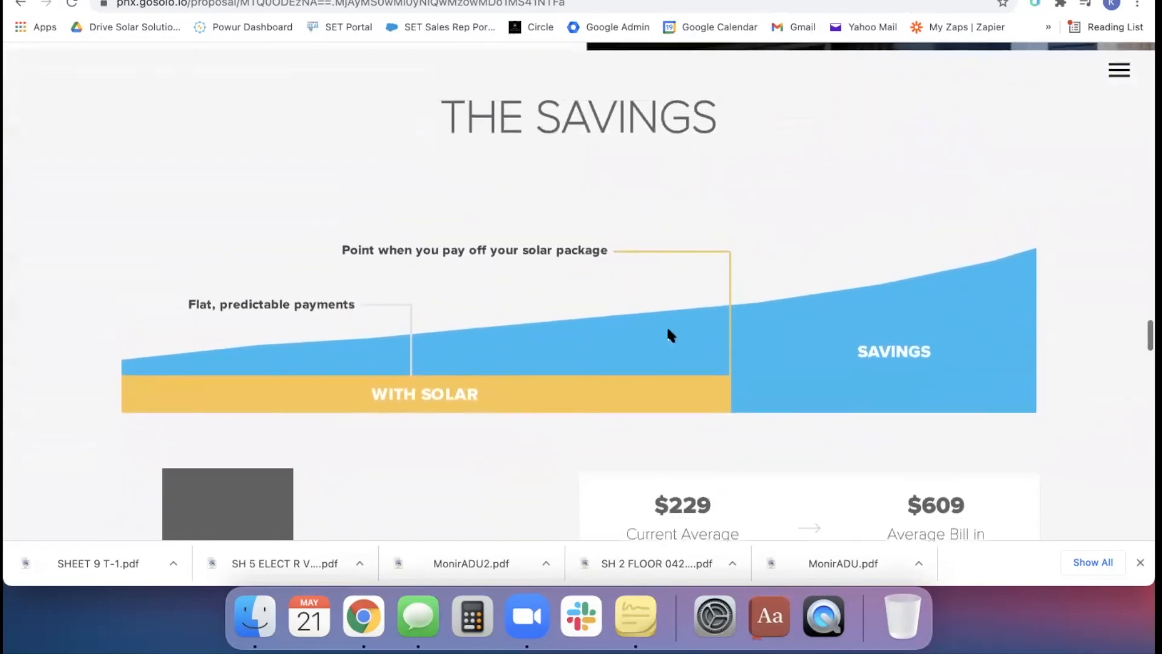
{"action": "scroll", "coordinate": [734, 302], "scroll_direction": "down", "scroll_amount": 5}
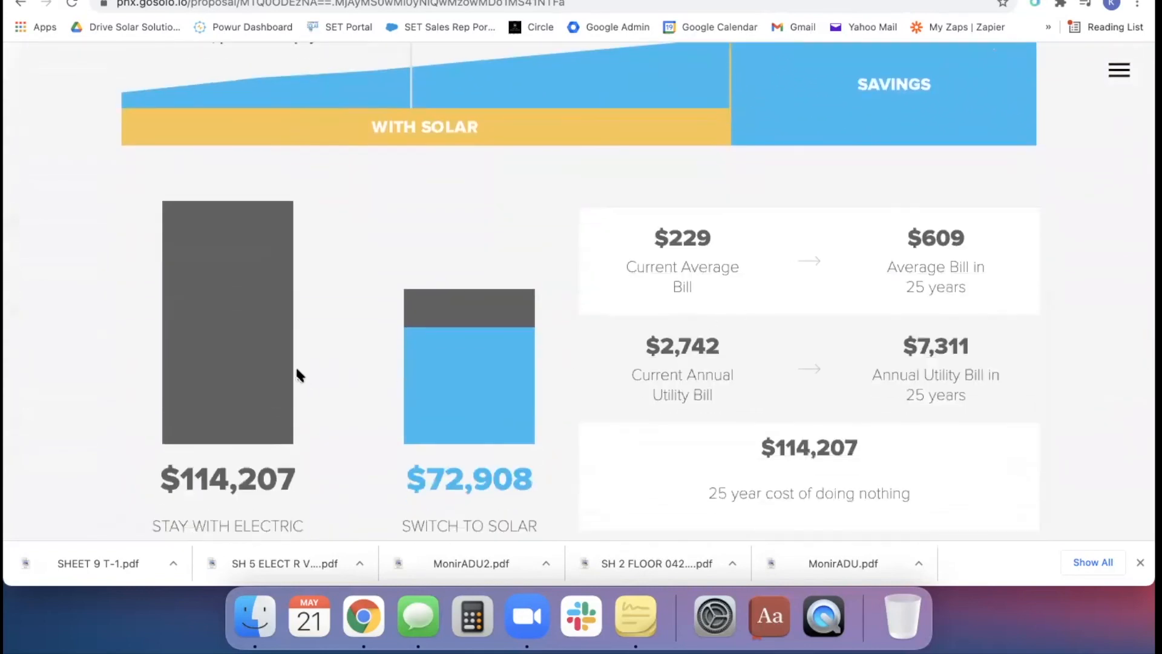
{"action": "scroll", "coordinate": [840, 232], "scroll_direction": "down", "scroll_amount": 15}
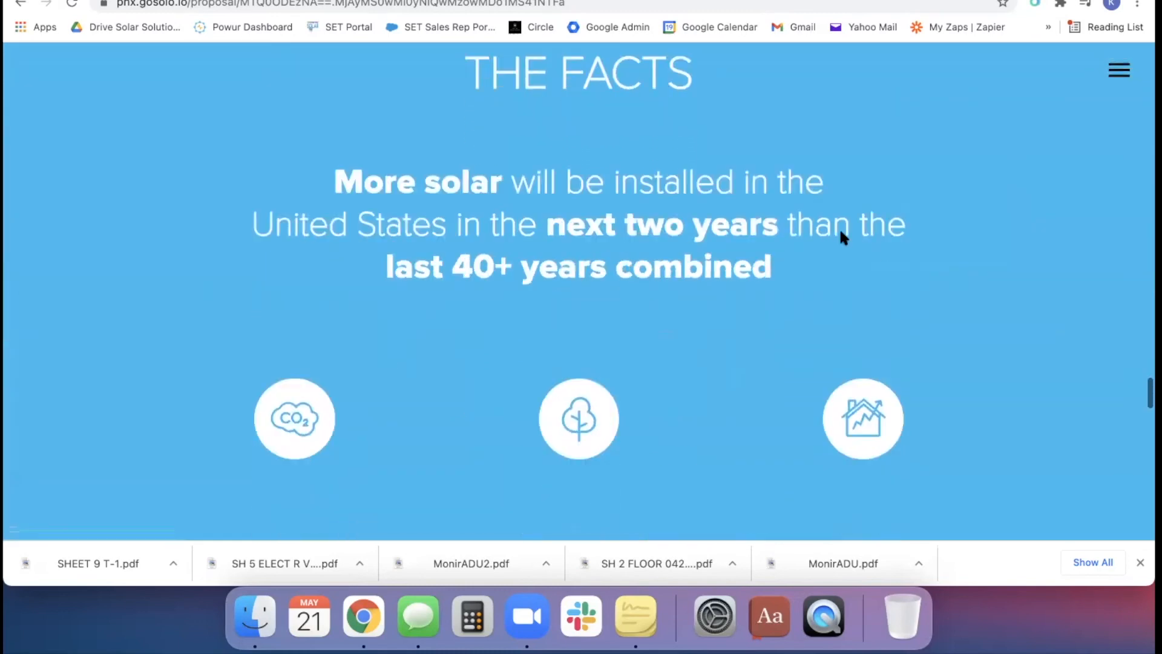
{"action": "scroll", "coordinate": [840, 232], "scroll_direction": "up", "scroll_amount": 3}
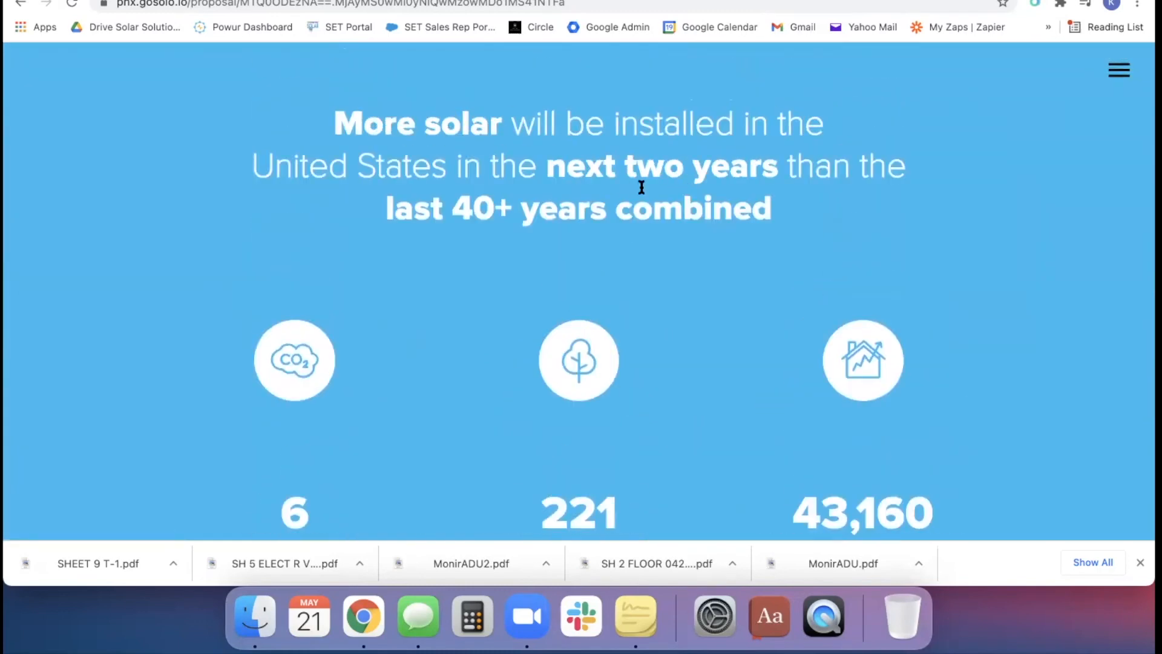
{"action": "scroll", "coordinate": [624, 242], "scroll_direction": "down", "scroll_amount": 1}
{"action": "scroll", "coordinate": [620, 254], "scroll_direction": "down", "scroll_amount": 11}
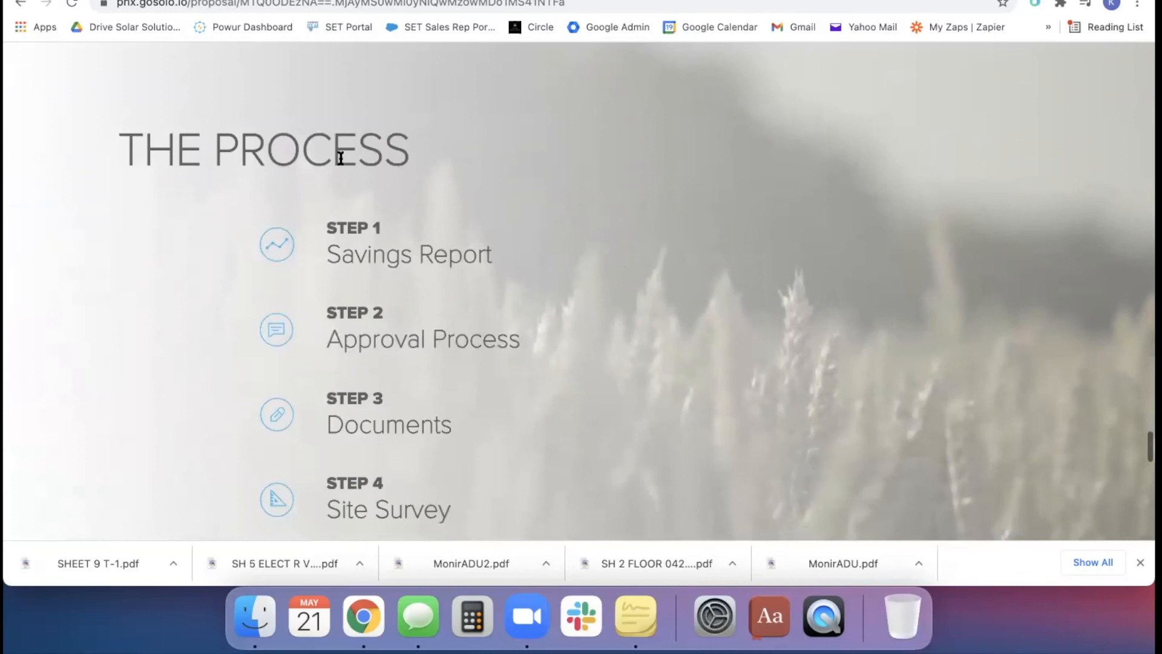
{"action": "scroll", "coordinate": [329, 153], "scroll_direction": "up", "scroll_amount": 2}
{"action": "scroll", "coordinate": [330, 153], "scroll_direction": "down", "scroll_amount": 3}
{"action": "scroll", "coordinate": [547, 333], "scroll_direction": "down", "scroll_amount": 5}
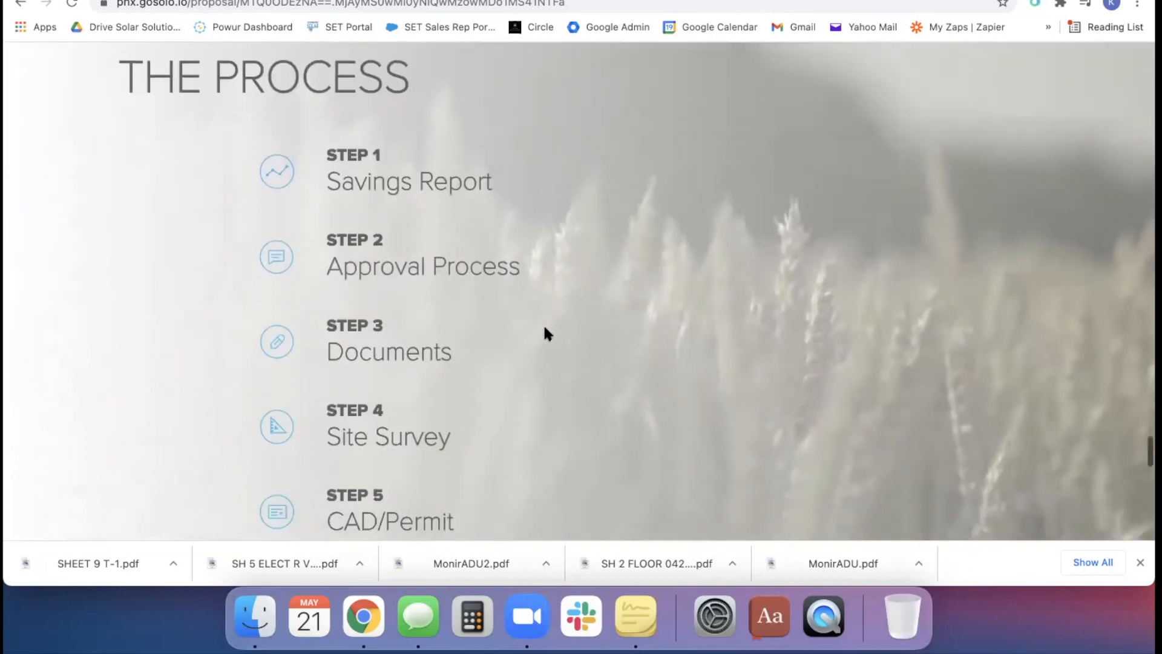
{"action": "scroll", "coordinate": [547, 333], "scroll_direction": "down", "scroll_amount": 8}
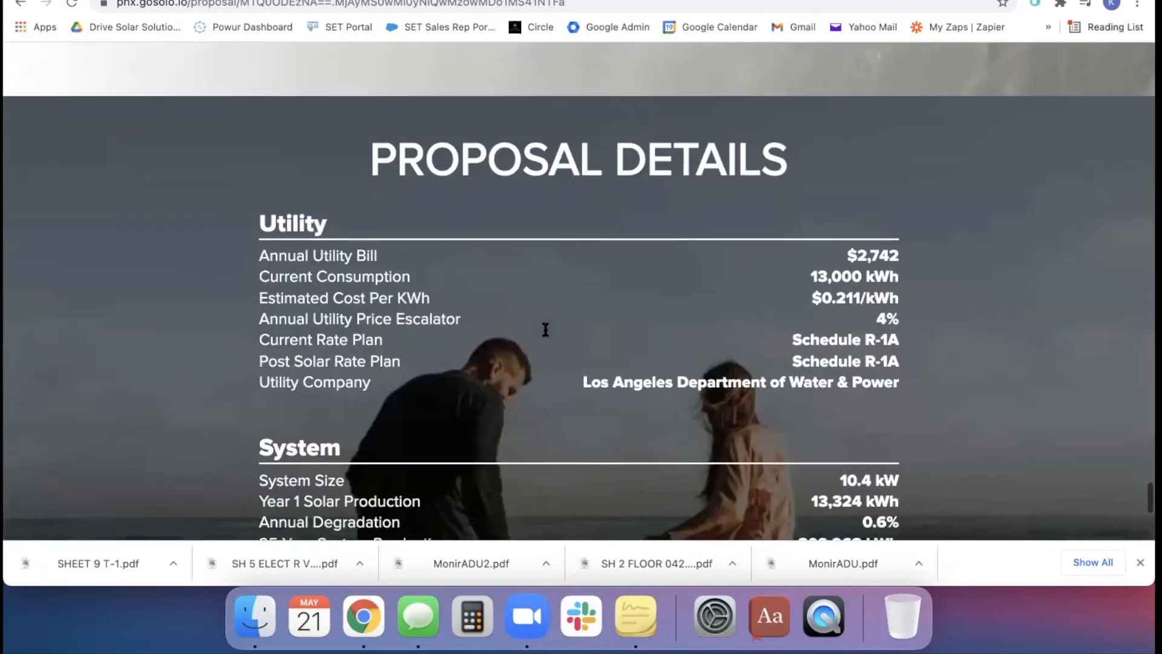
{"action": "scroll", "coordinate": [771, 295], "scroll_direction": "down", "scroll_amount": 6}
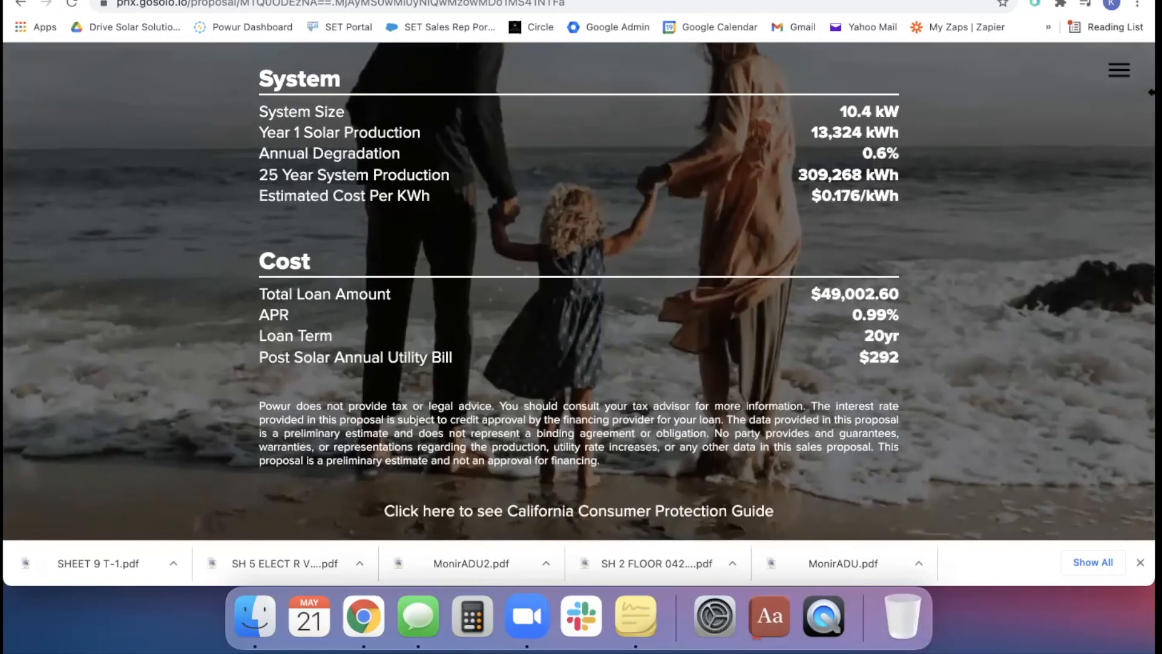
Look over the proposal's settings options, close them, and go back up to the savings section
{"action": "left_click", "coordinate": [1119, 73]}
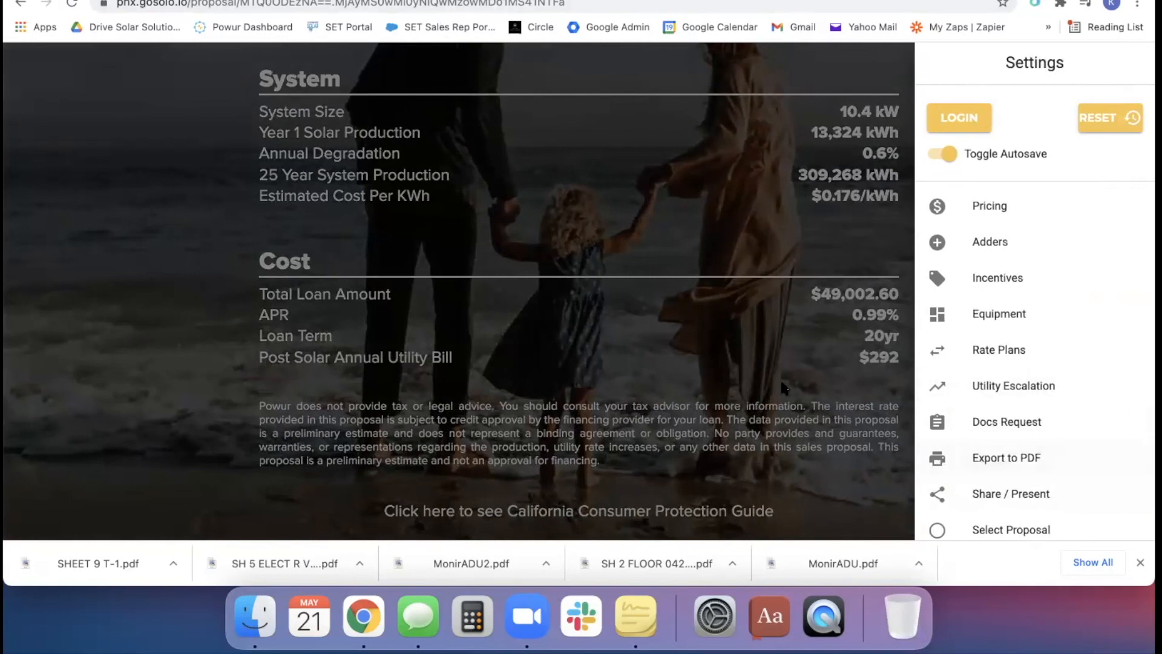
{"action": "left_click", "coordinate": [736, 320]}
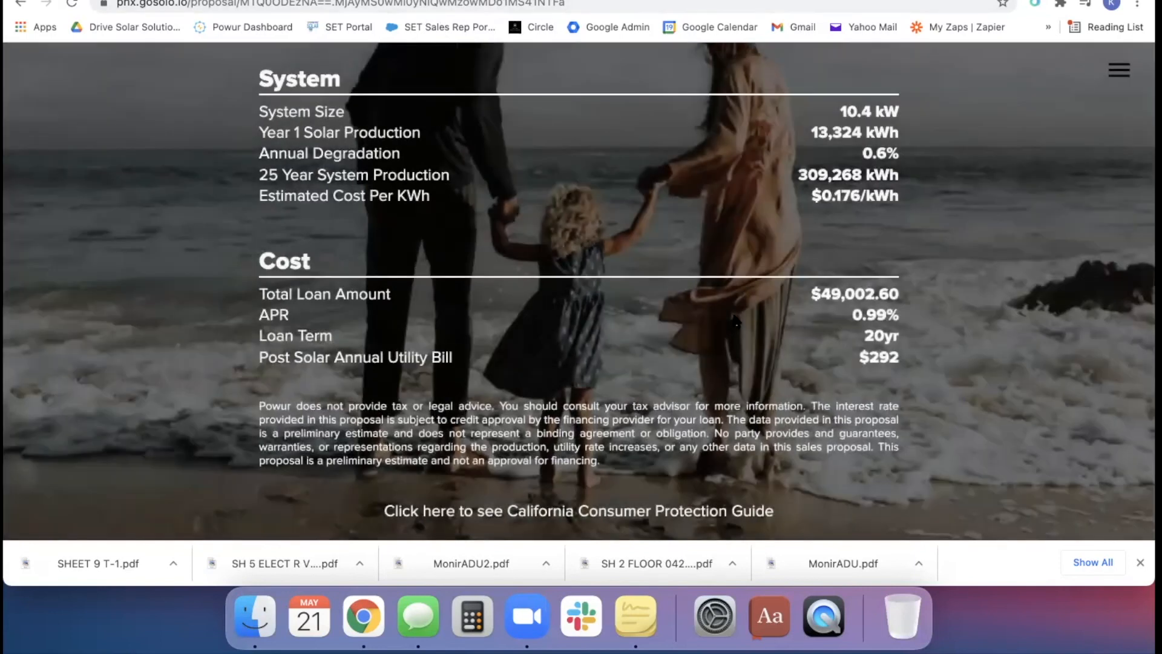
{"action": "scroll", "coordinate": [941, 305], "scroll_direction": "up", "scroll_amount": 15}
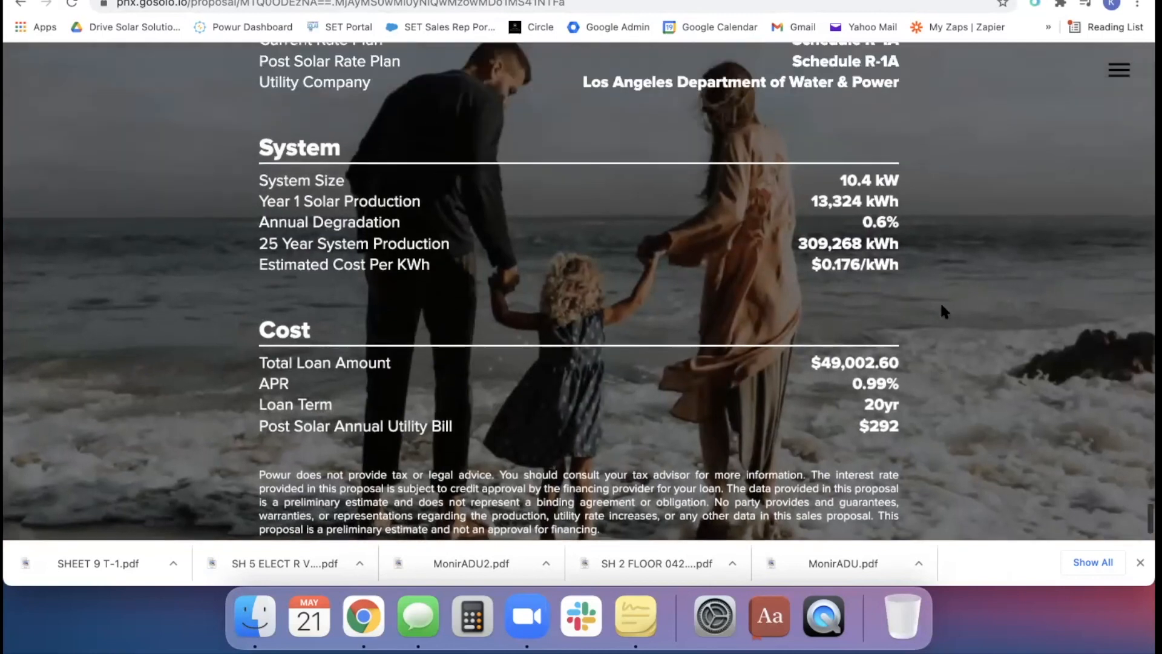
{"action": "scroll", "coordinate": [941, 306], "scroll_direction": "down", "scroll_amount": 5}
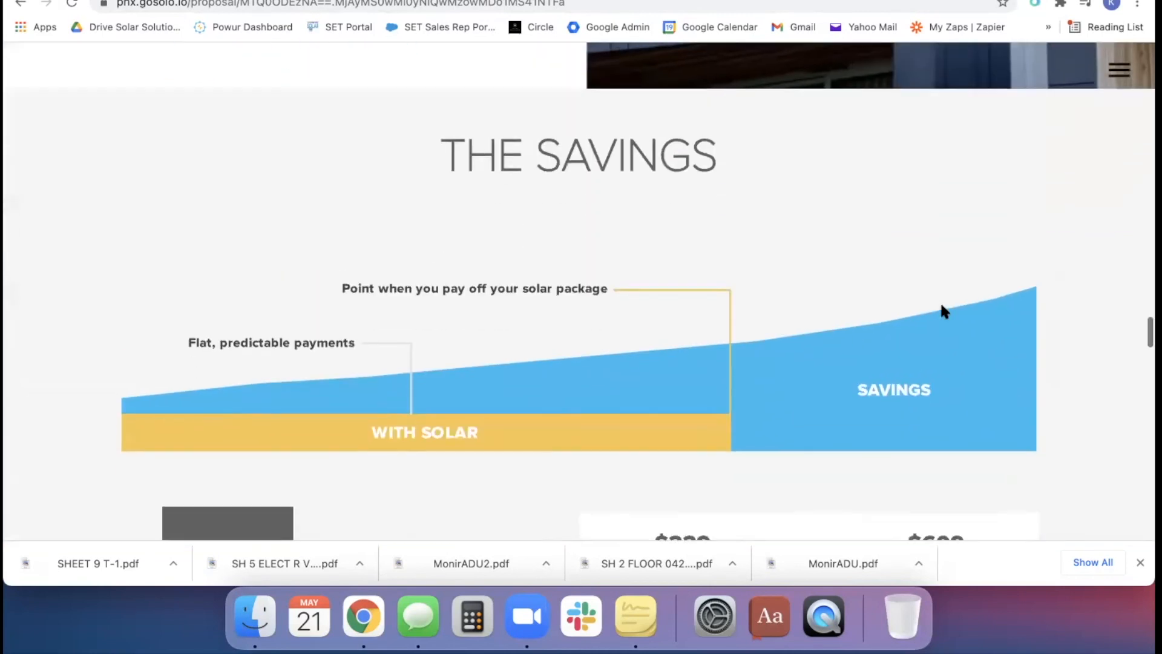